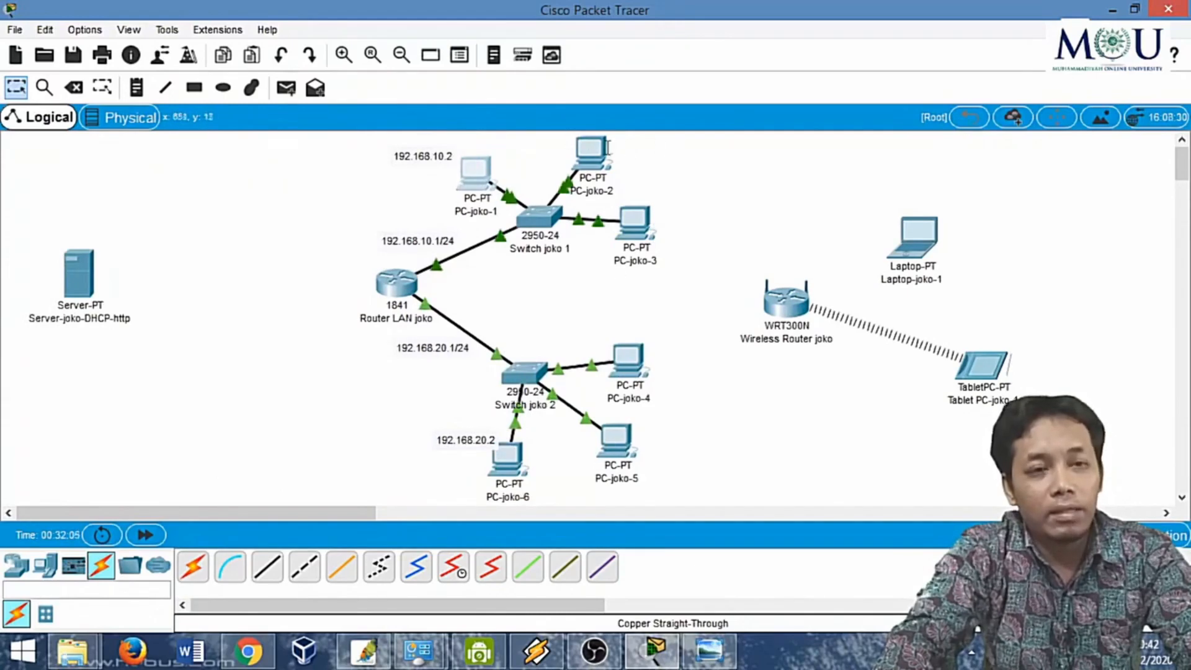
Set PC-joko-2's IPv4 configuration to DHCP and close its device window
click(592, 150)
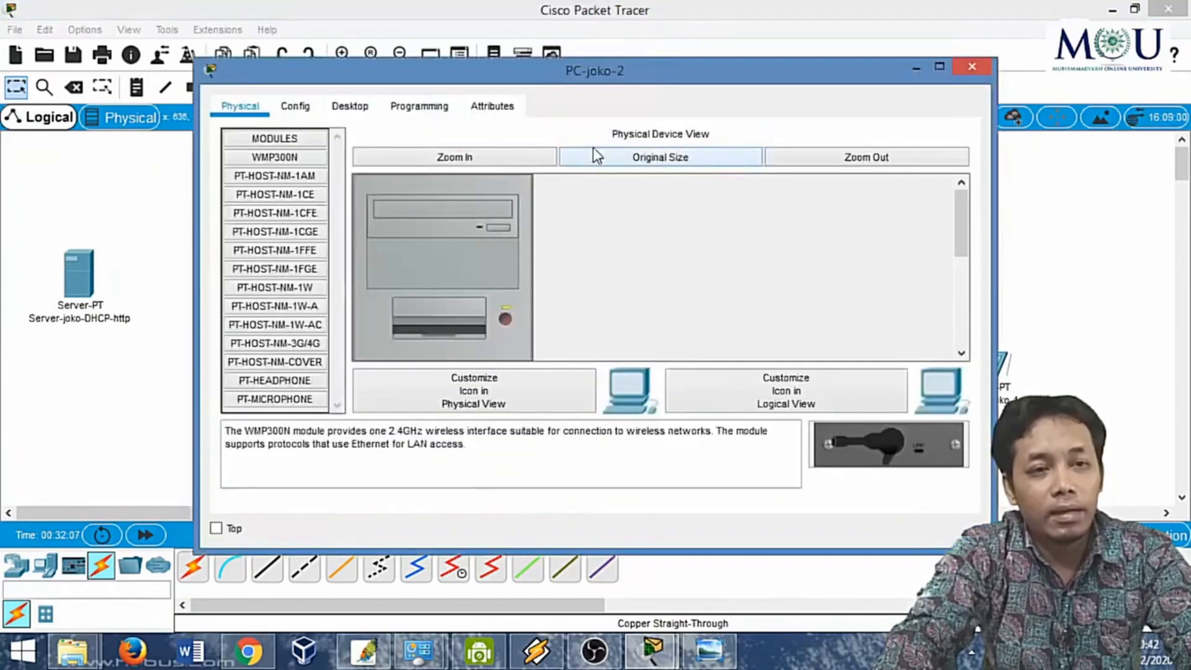
click(295, 108)
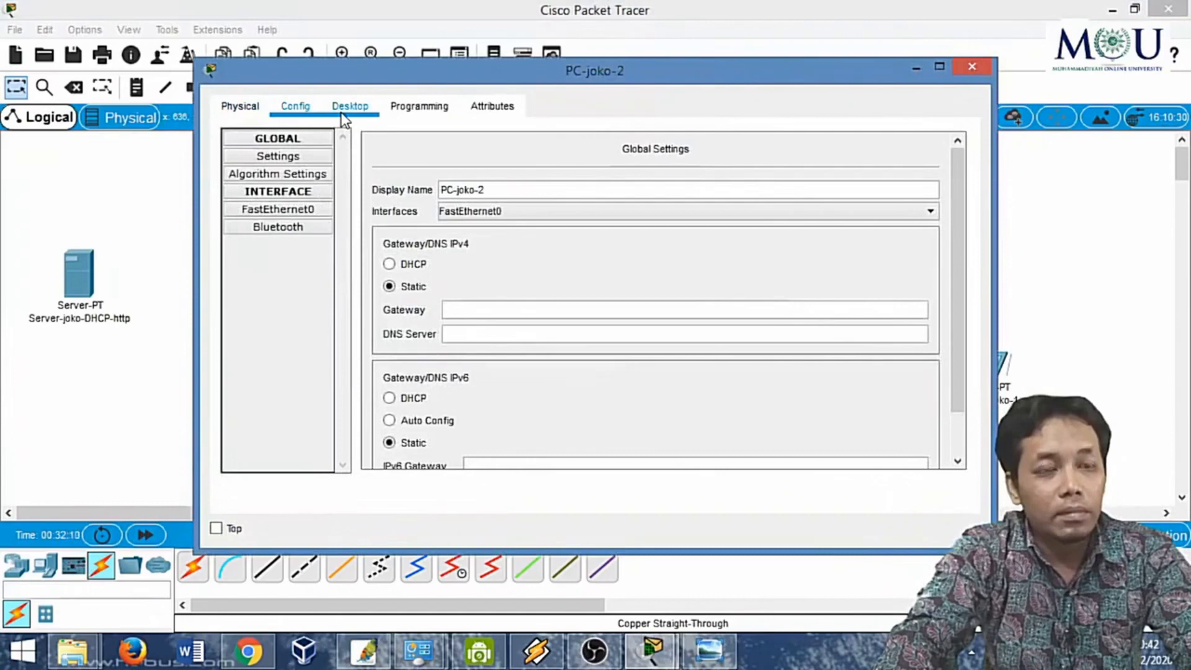
click(343, 110)
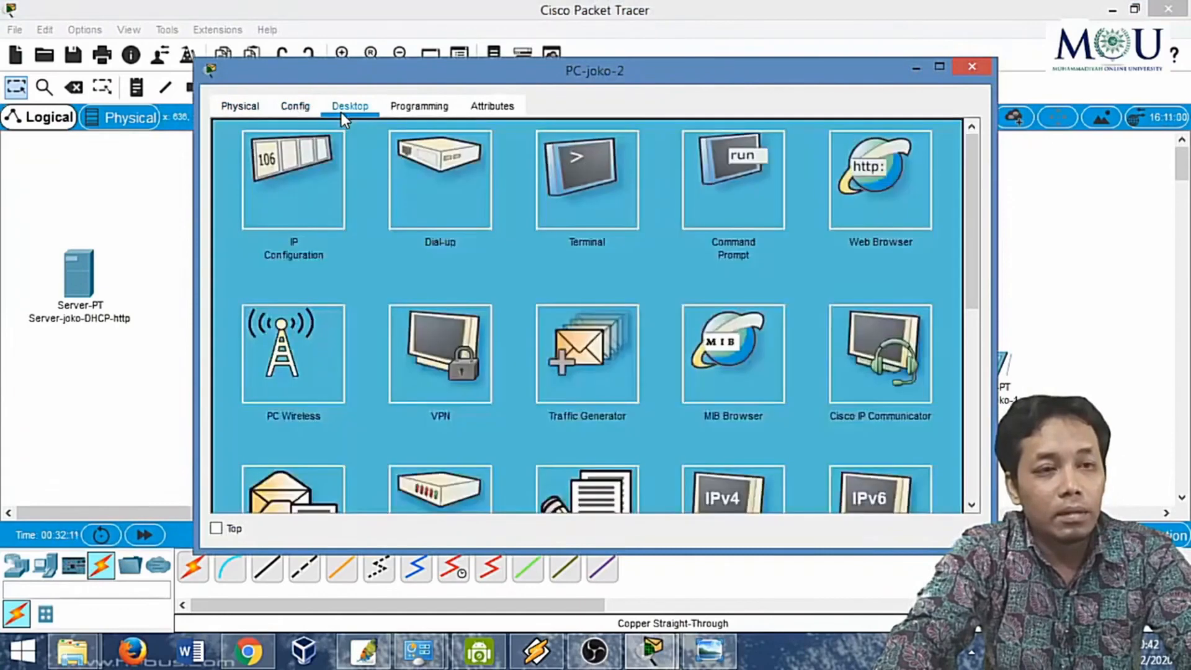
click(292, 180)
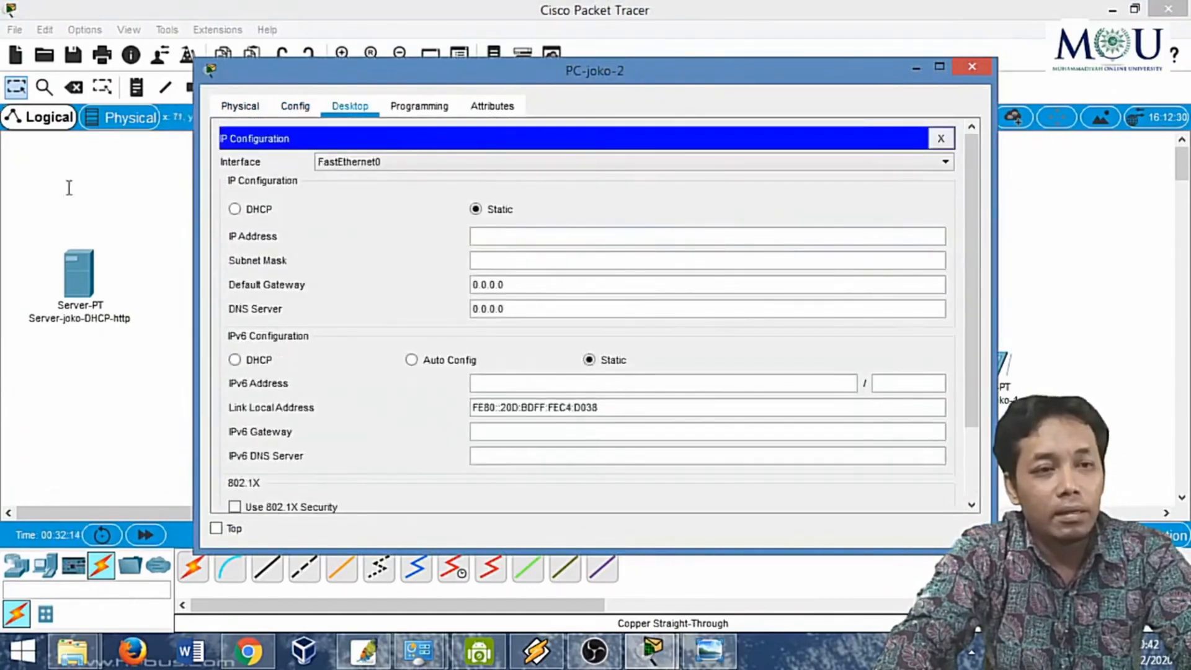
click(236, 209)
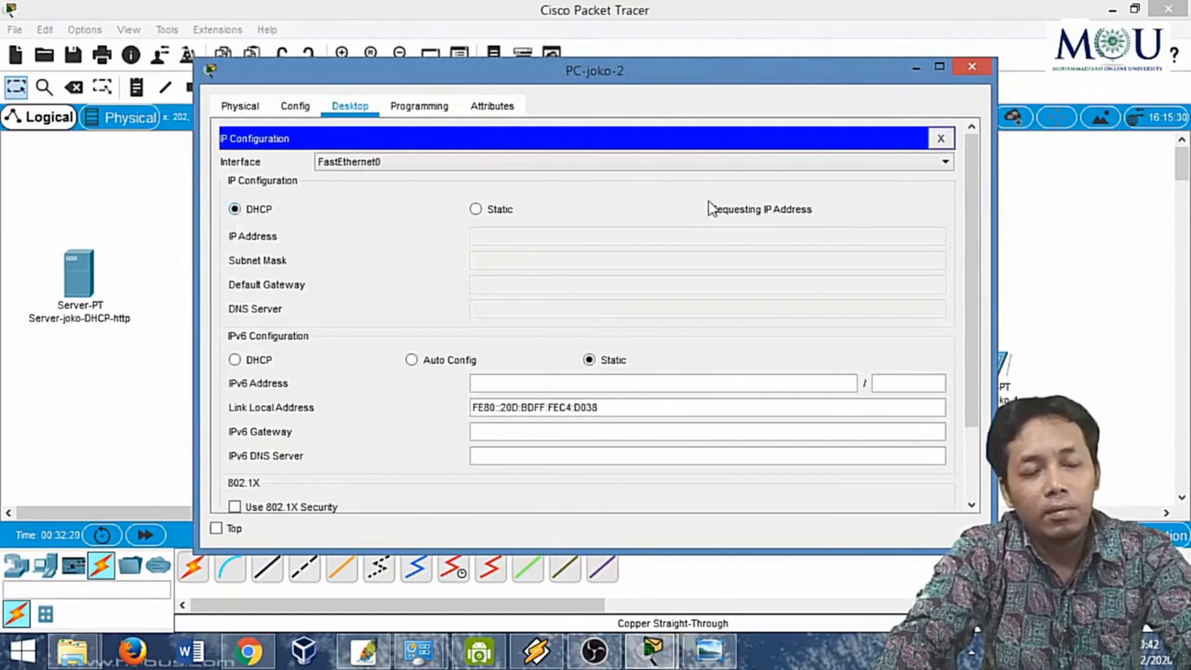
drag(439, 83, 699, 82)
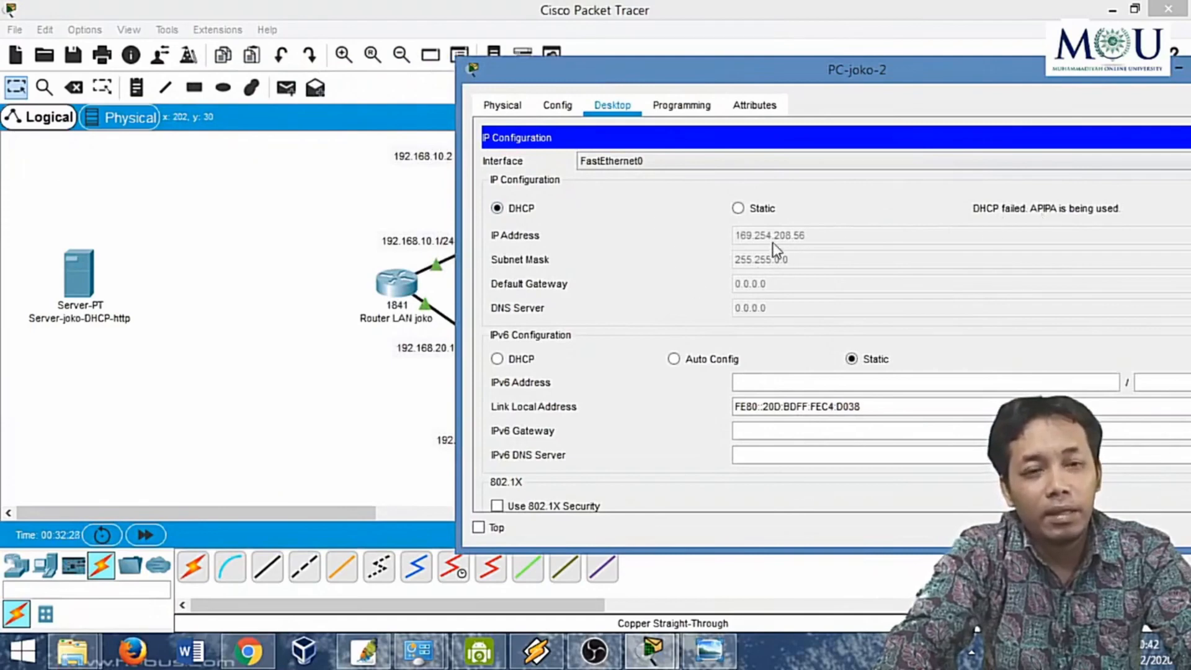
drag(1006, 66, 676, 152)
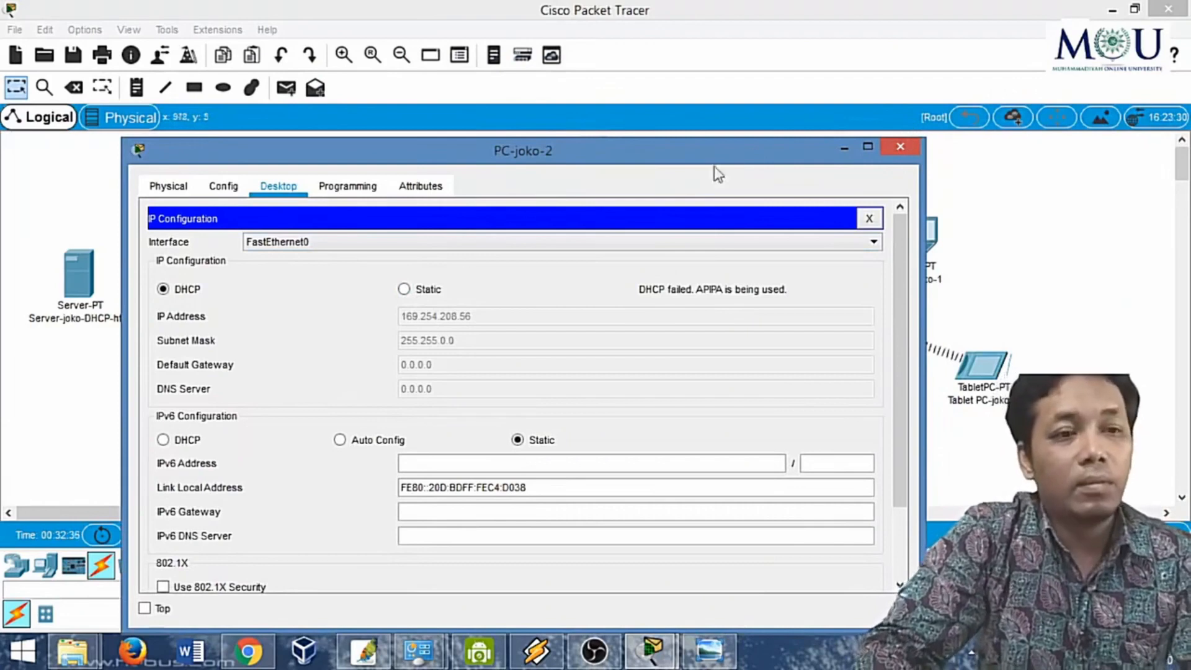
click(906, 146)
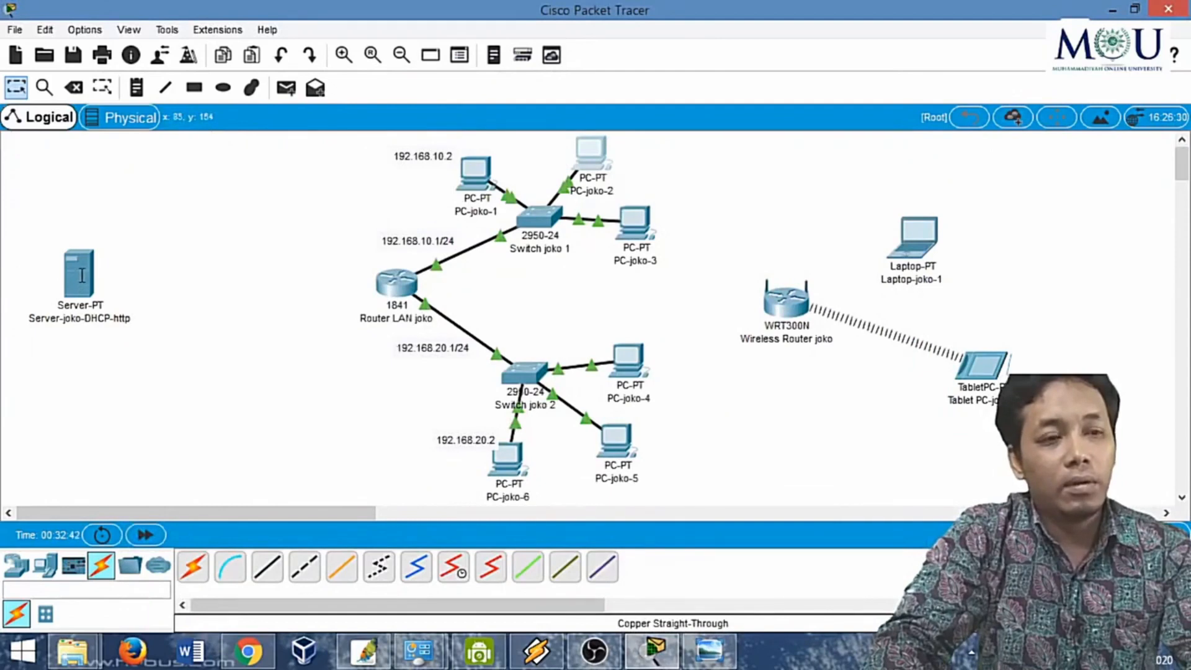
Place Server-joko-DHCP-http between the two switches, and shift Switch joko 2, PC-joko-4, PC-joko-5 and PC-joko-6 slightly to make room
drag(81, 276, 556, 292)
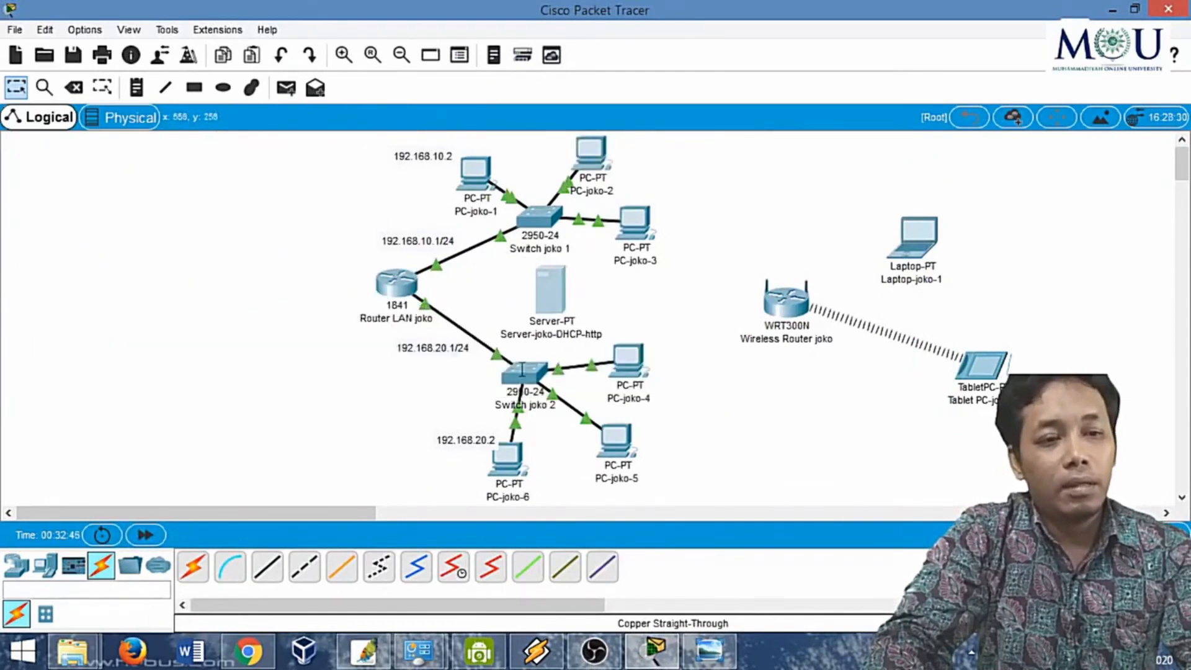
drag(522, 370, 525, 383)
drag(505, 466, 506, 471)
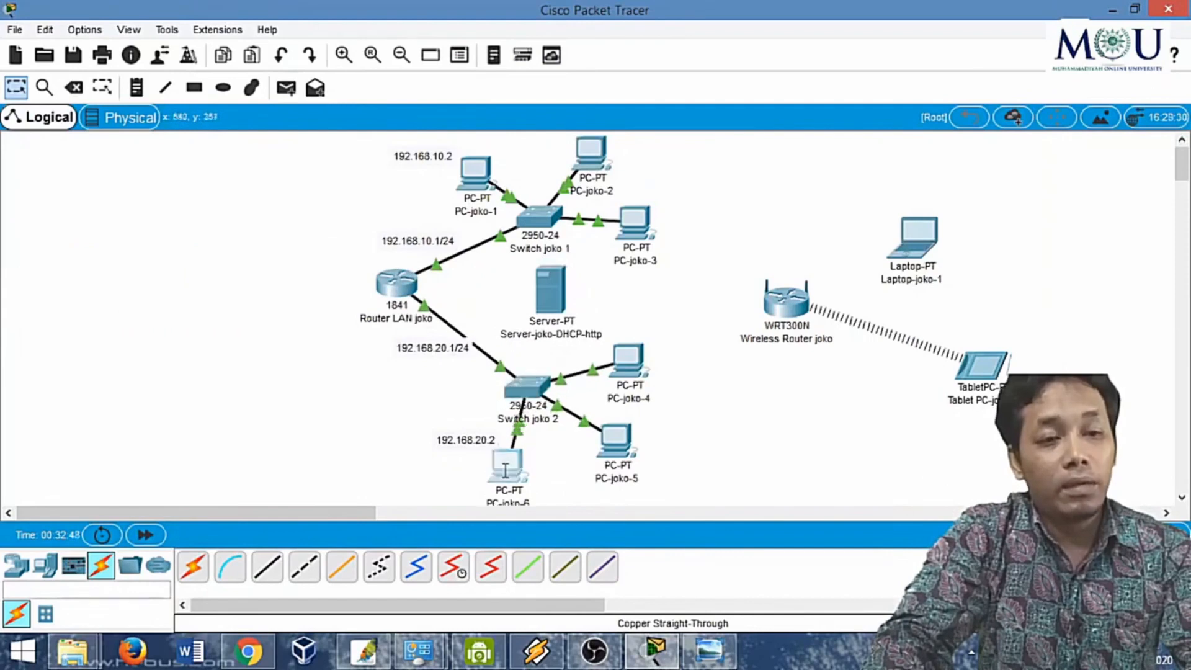
drag(616, 442, 629, 463)
drag(627, 375, 653, 397)
drag(566, 297, 584, 302)
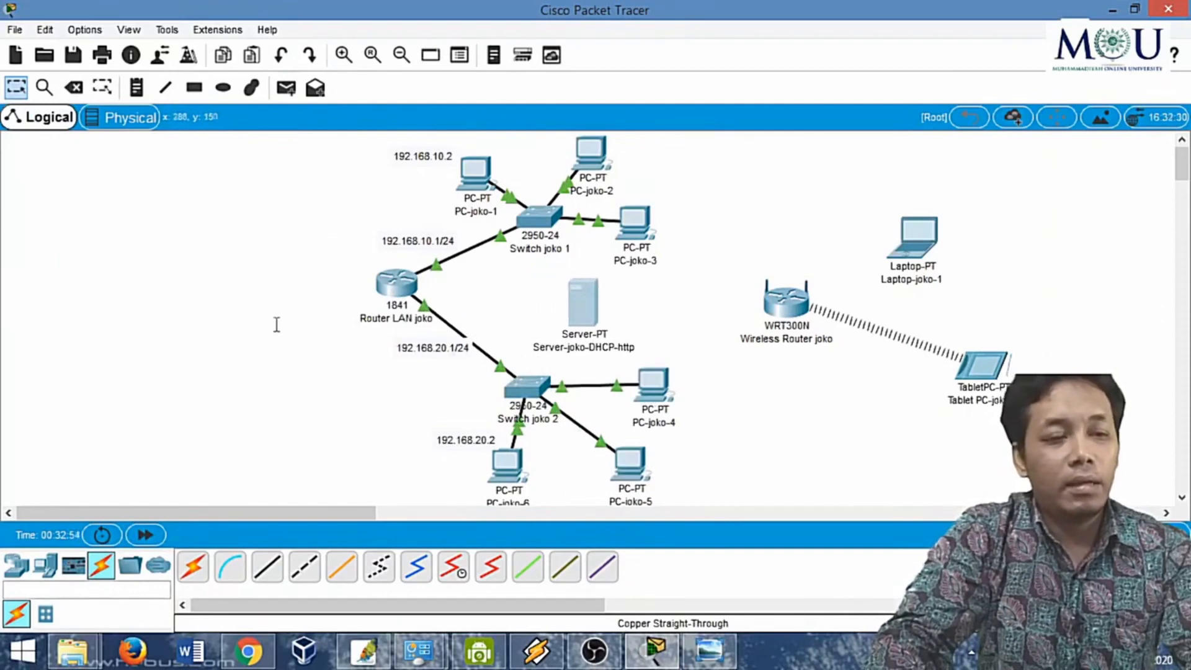
click(271, 567)
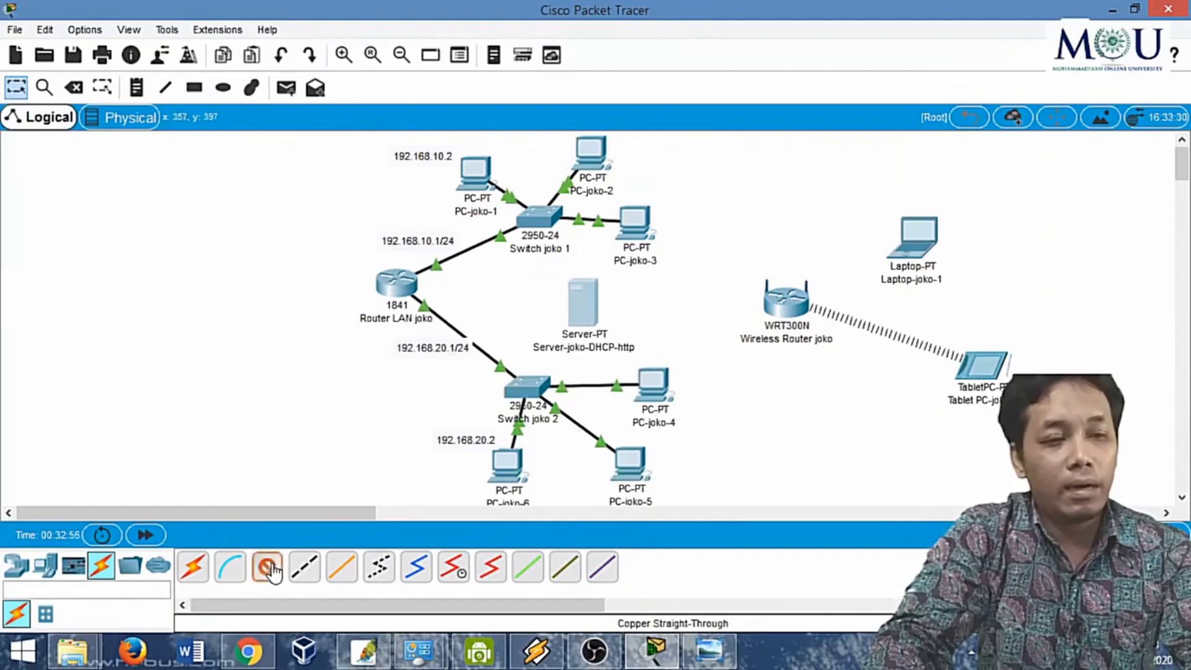
click(583, 305)
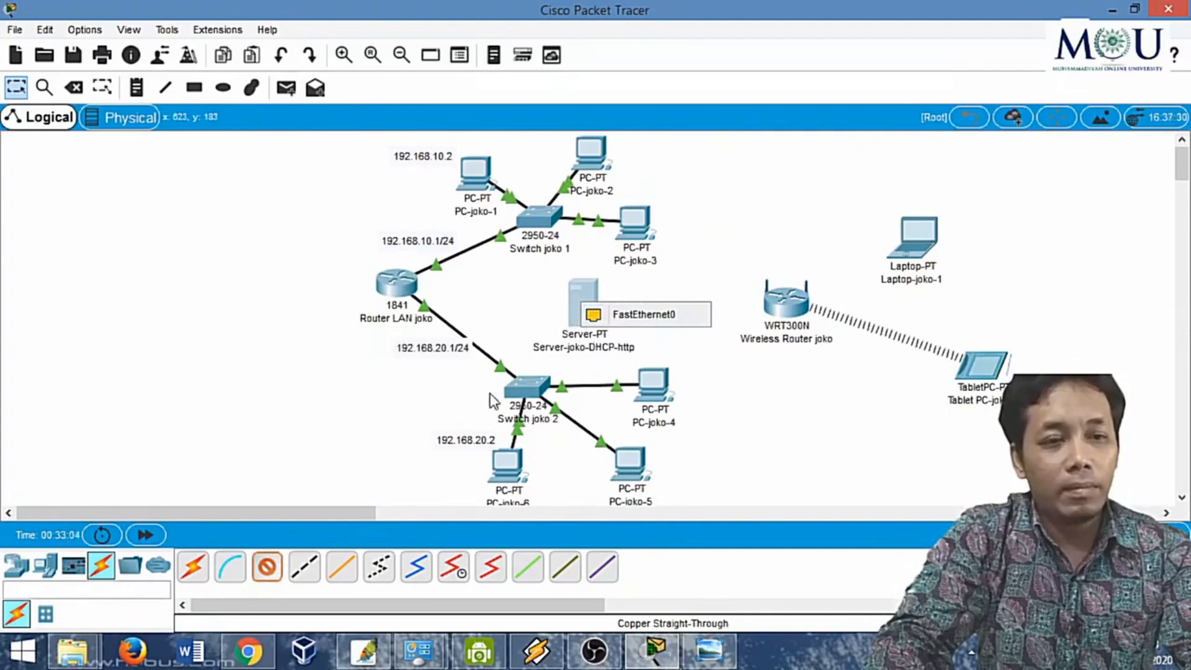
click(276, 243)
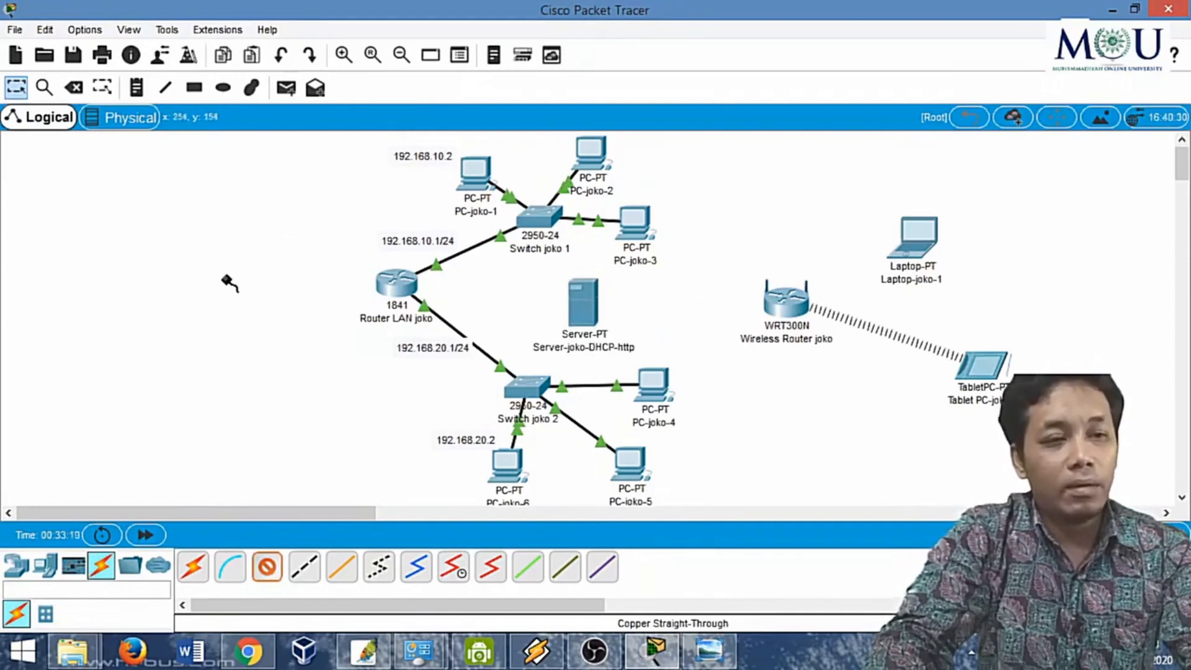
click(270, 558)
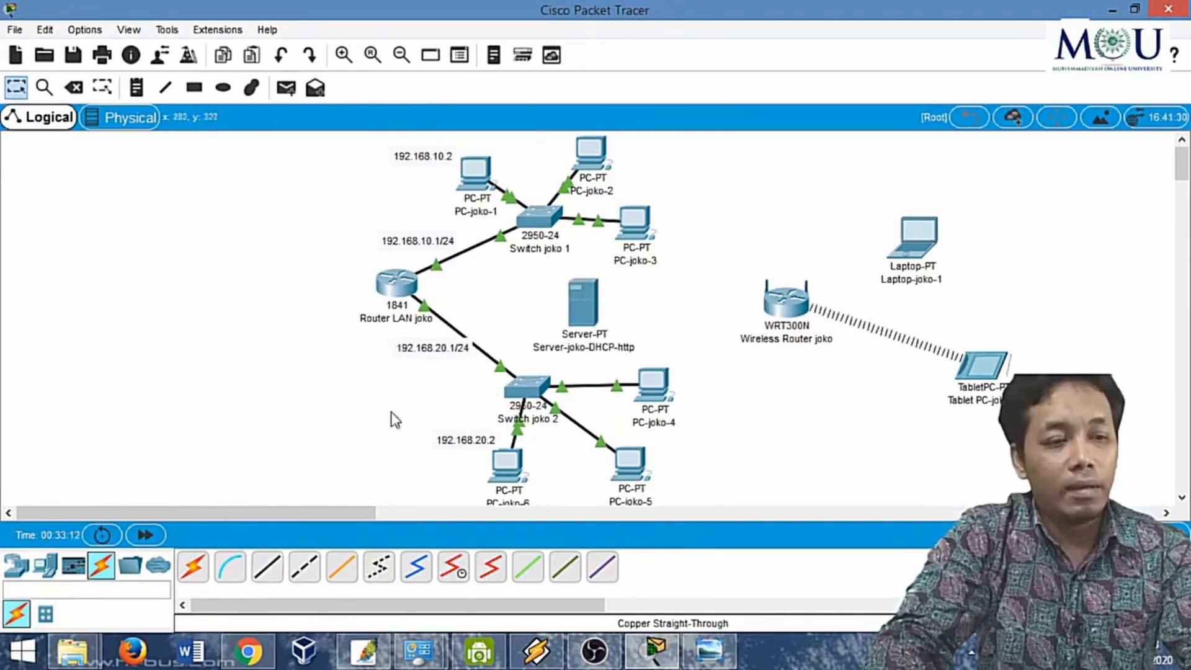
Power off Server-joko-DHCP-http, install a PT-HOST-NM-1CGE Gigabit Ethernet module in its empty slot, and power it back on
click(590, 301)
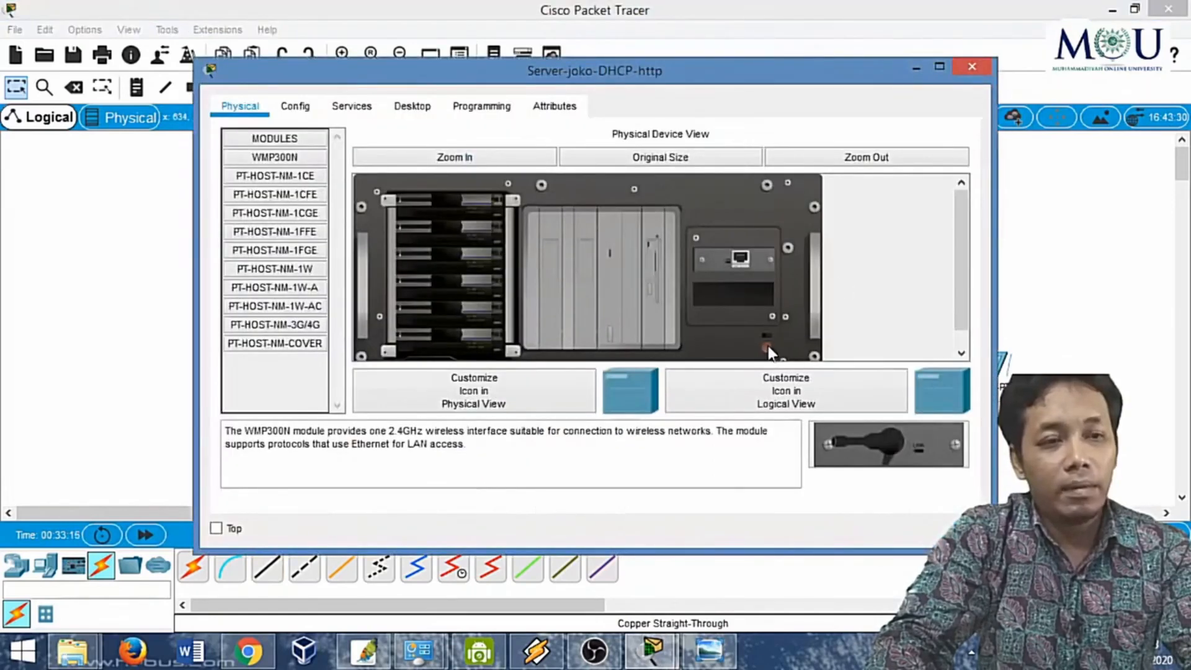
click(304, 271)
click(305, 289)
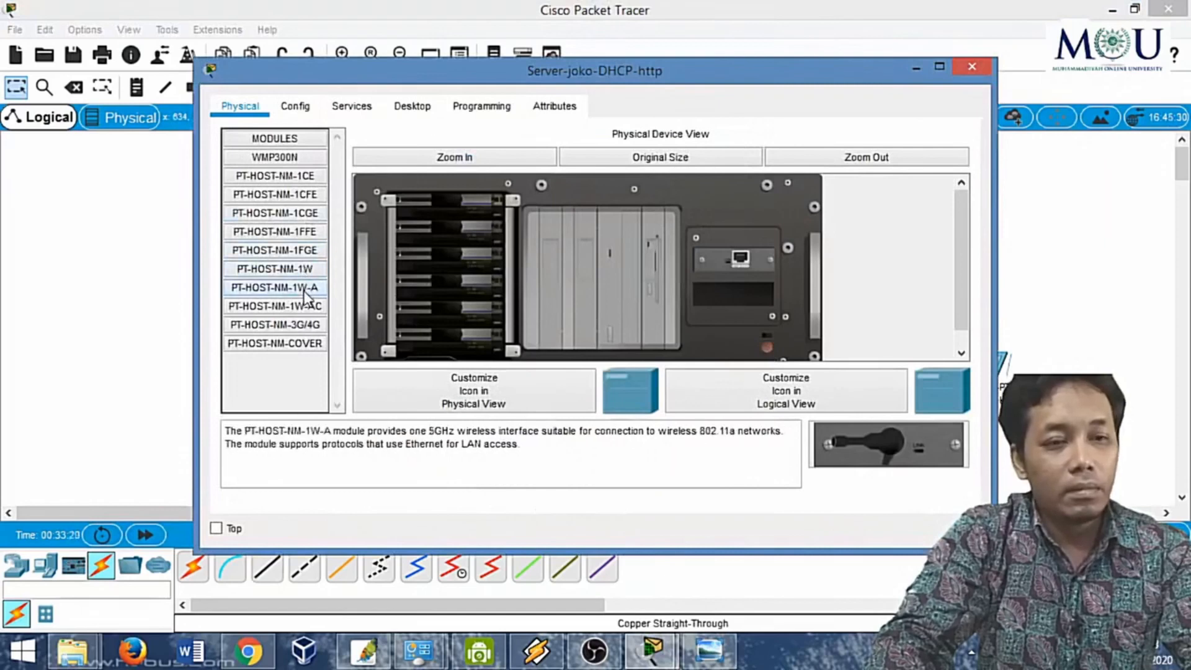
click(304, 307)
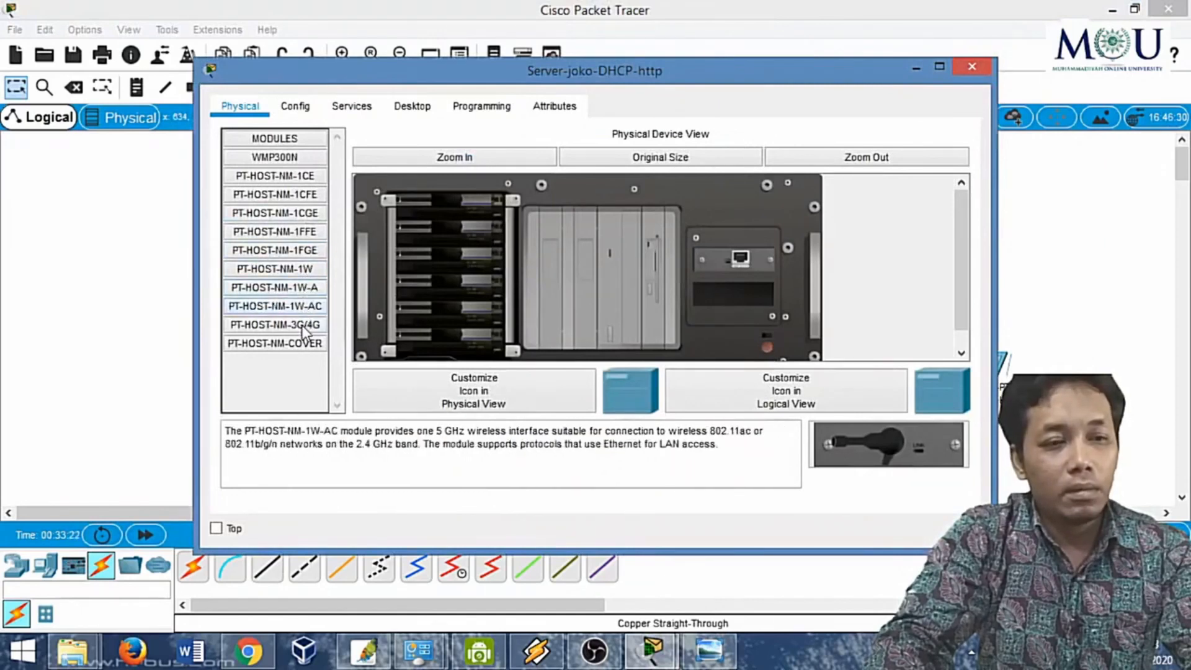
click(303, 325)
click(298, 288)
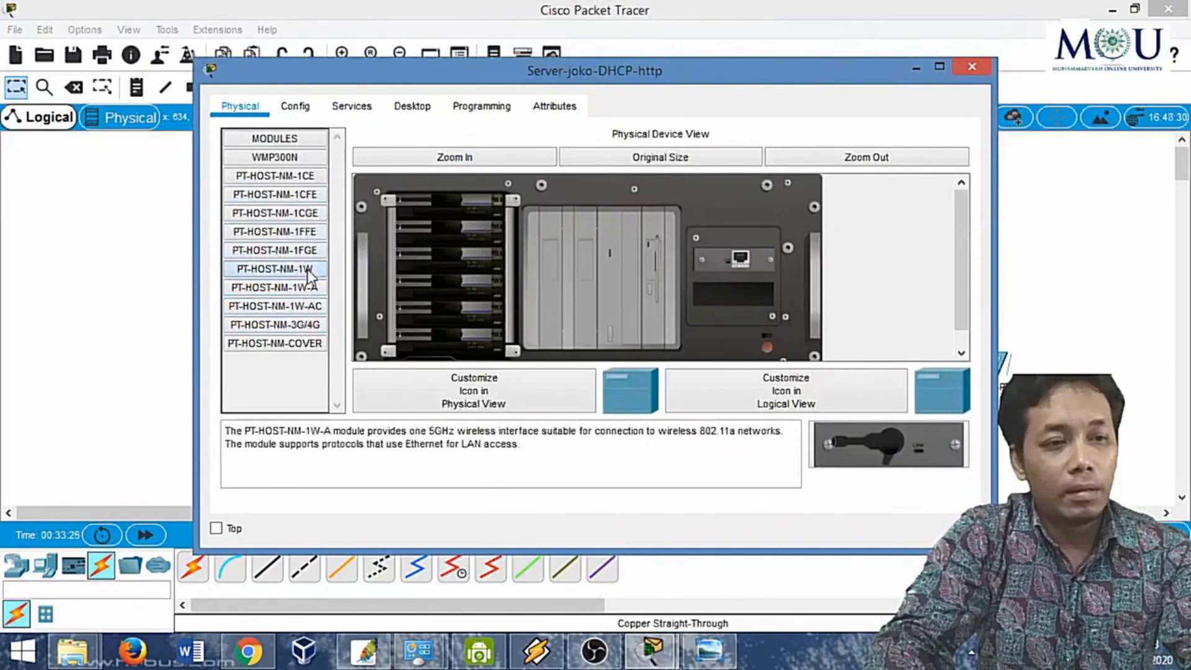
click(308, 273)
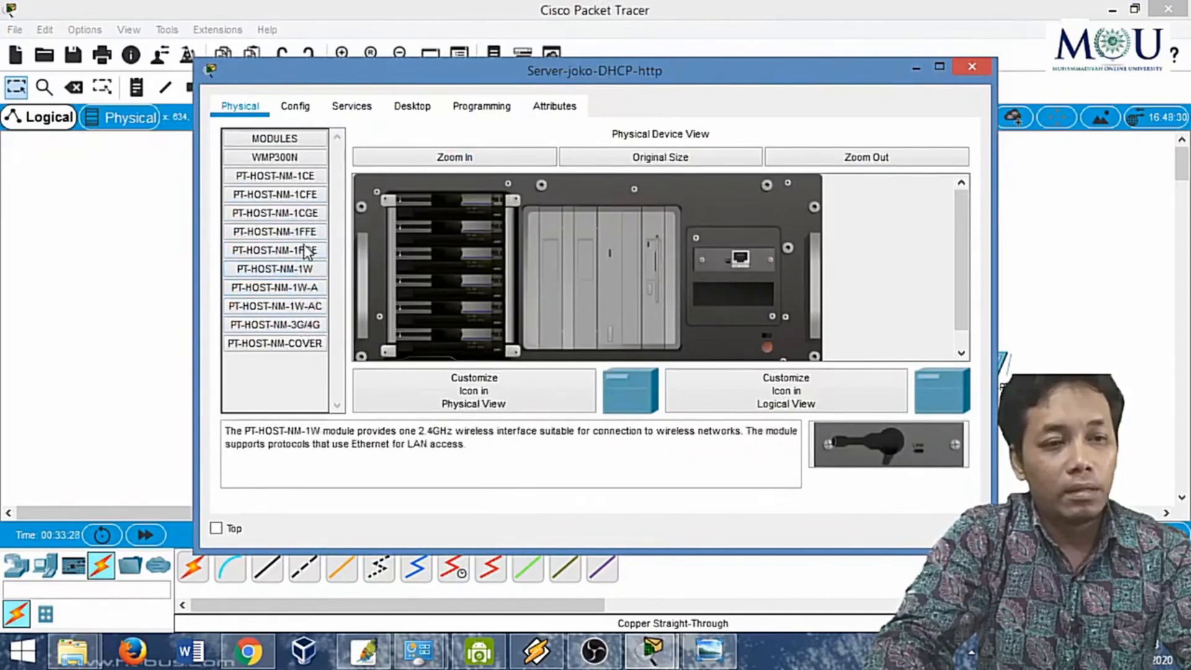
click(311, 217)
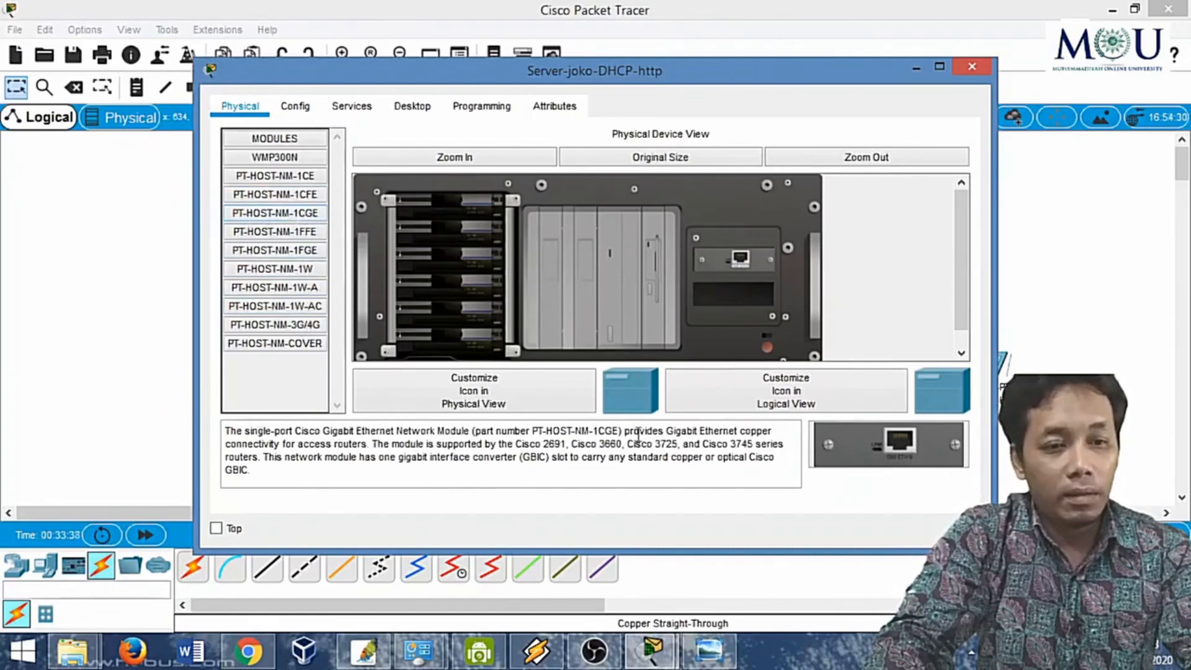
drag(667, 432, 273, 445)
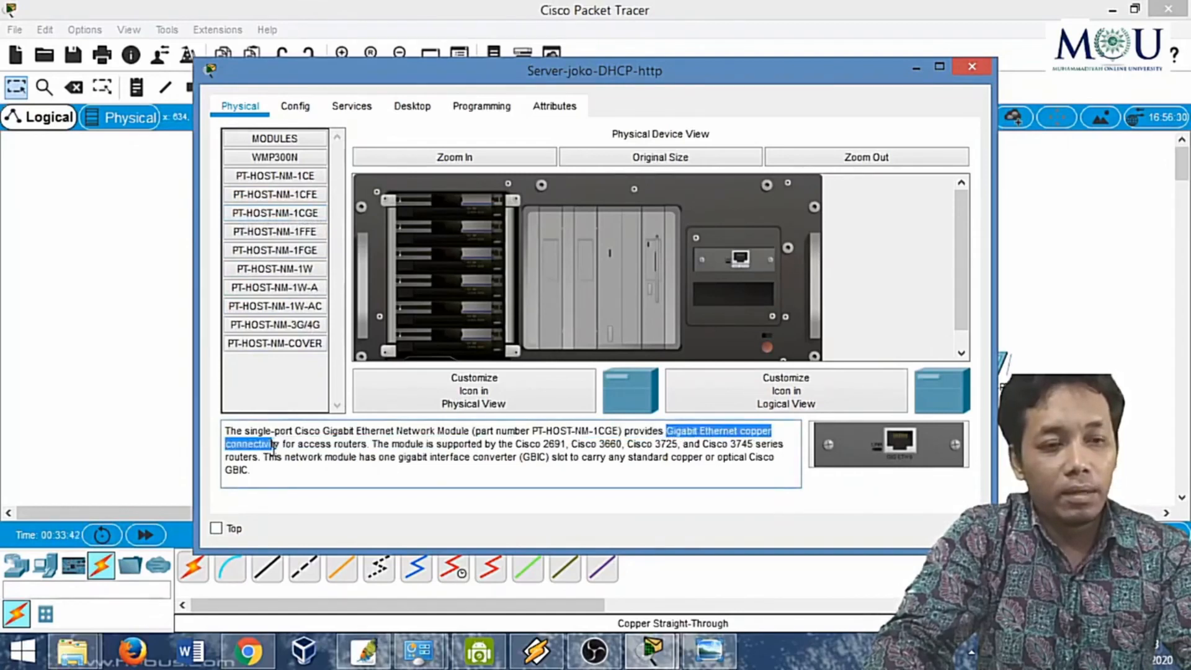
drag(886, 441, 742, 295)
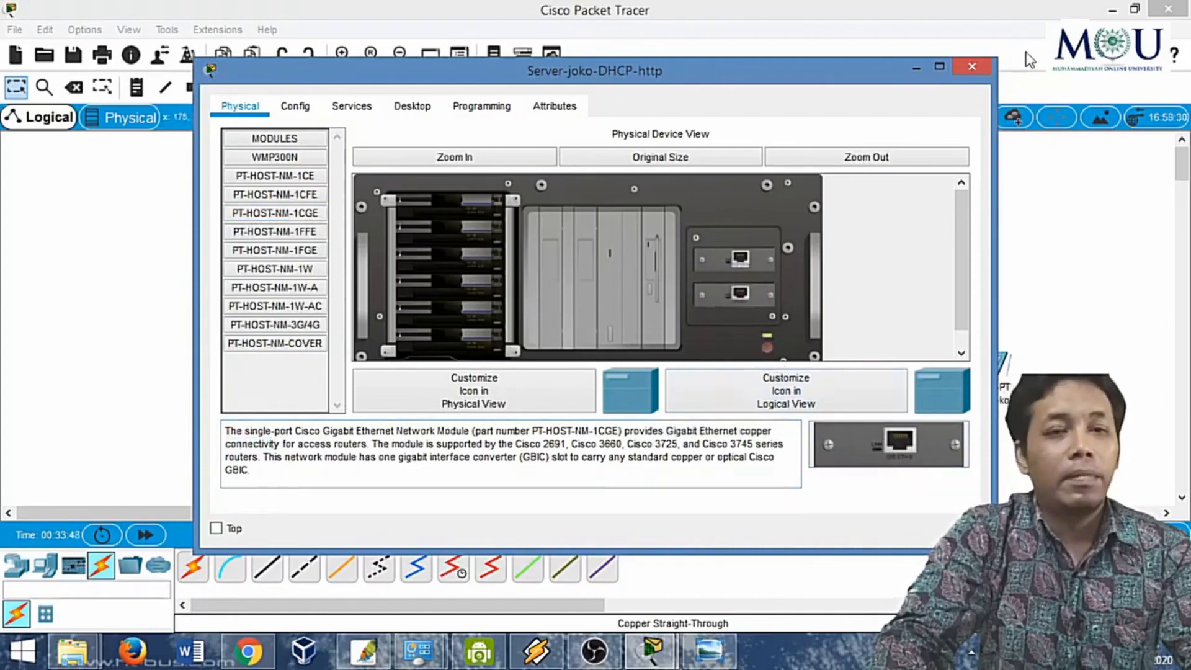
click(972, 66)
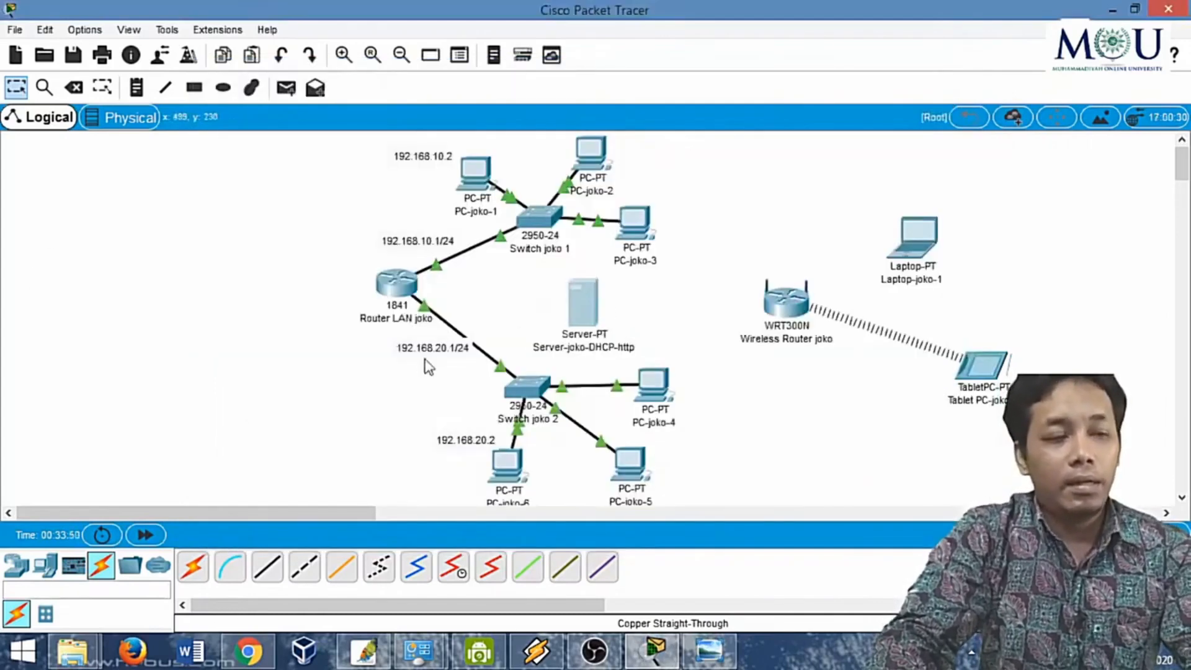
Connect the server's FastEthernet0 to FastEthernet0/5 on Switch joko 1 with a copper straight-through cable
click(271, 569)
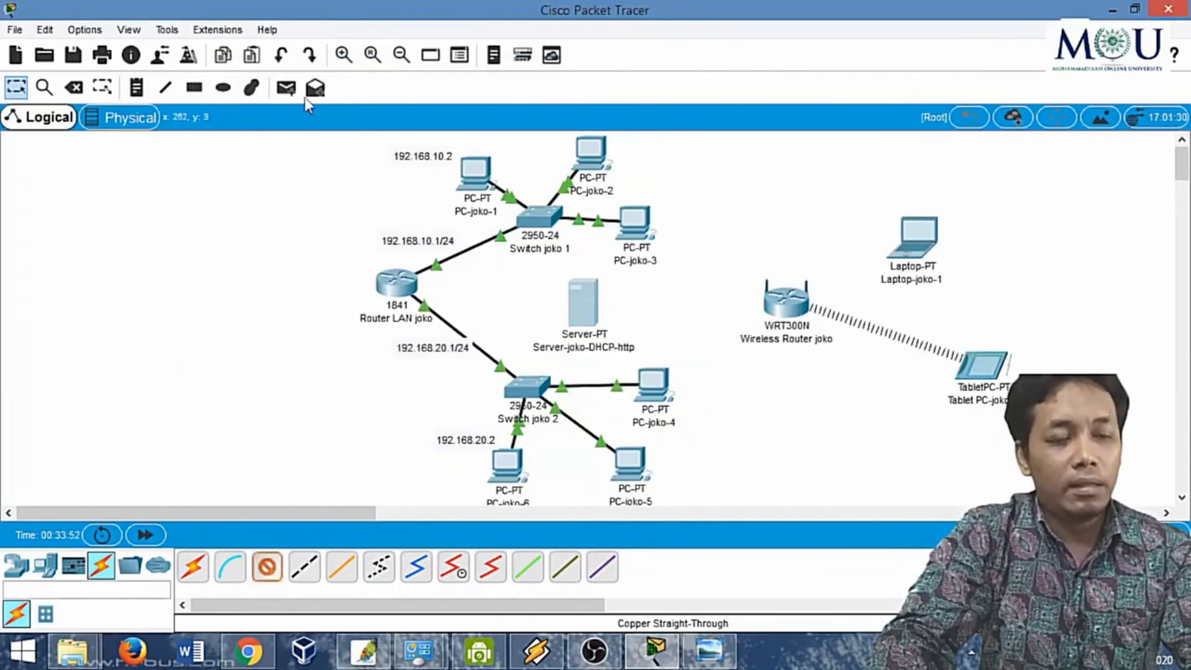
click(576, 301)
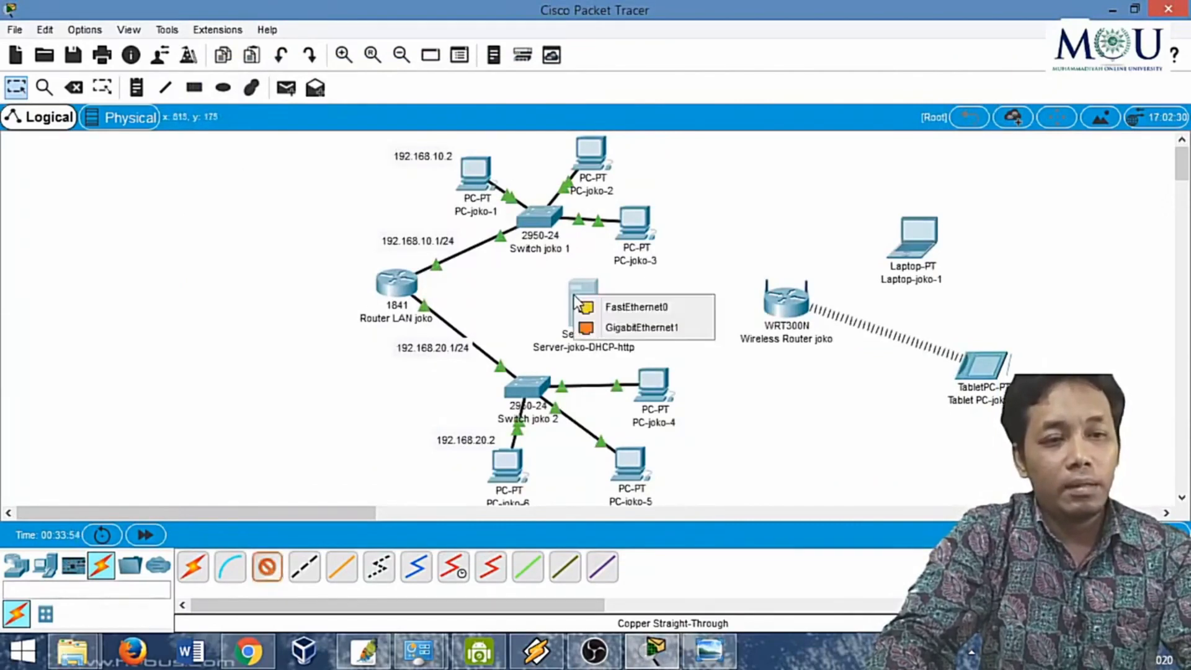
click(586, 306)
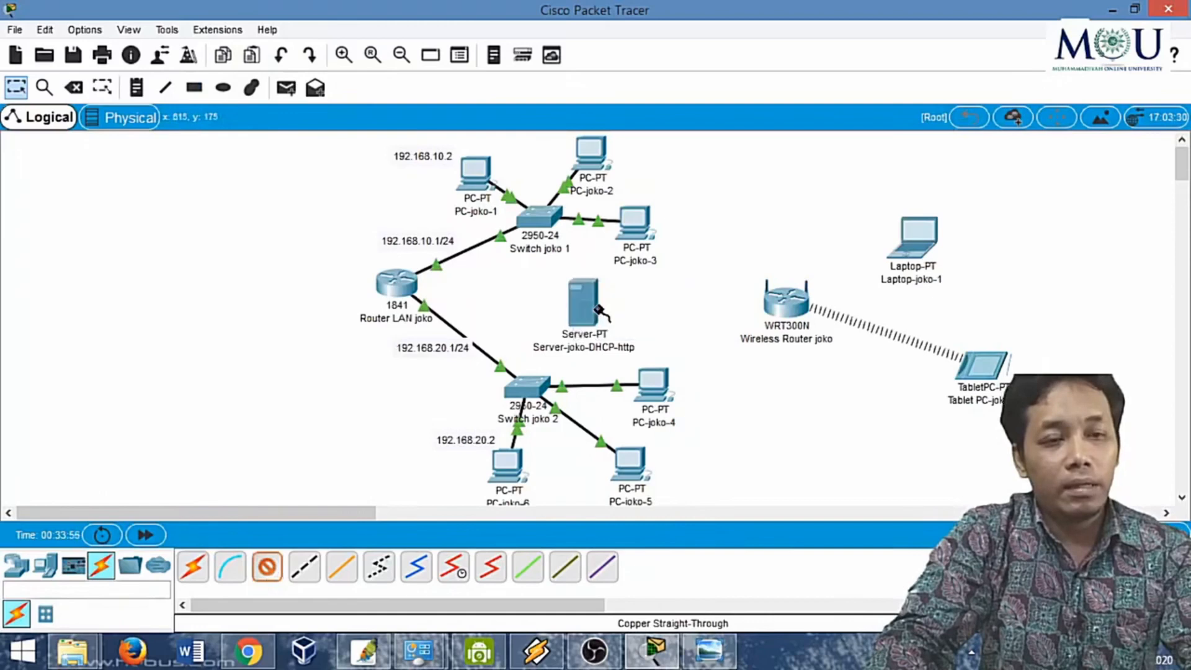
click(534, 220)
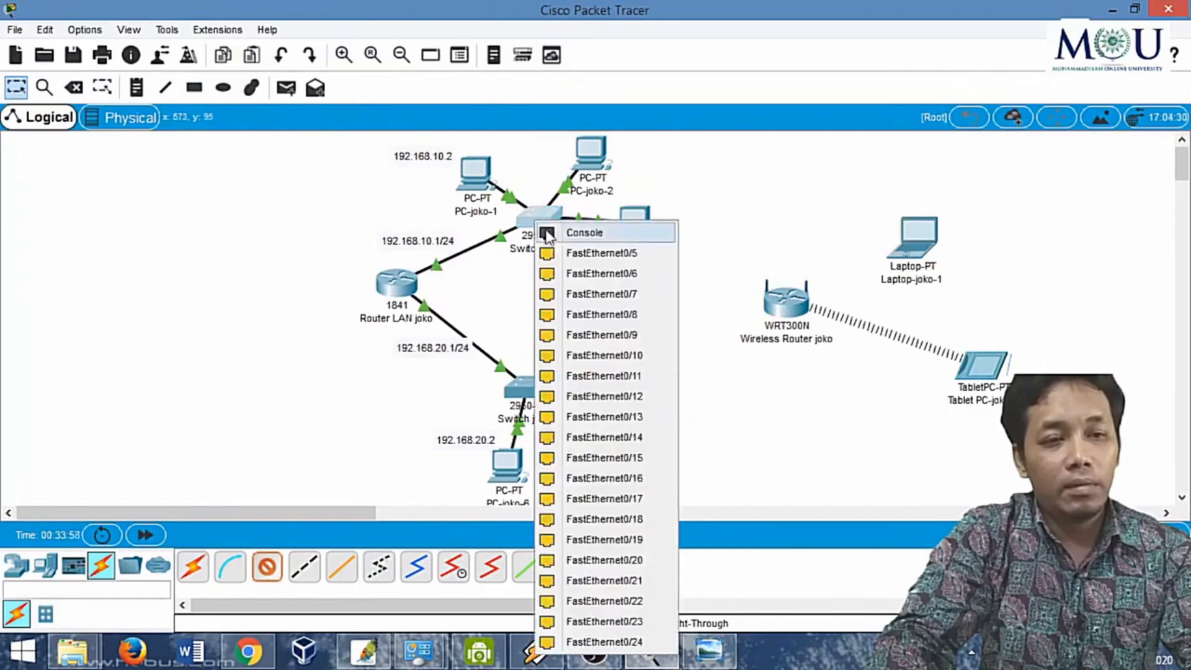
click(567, 254)
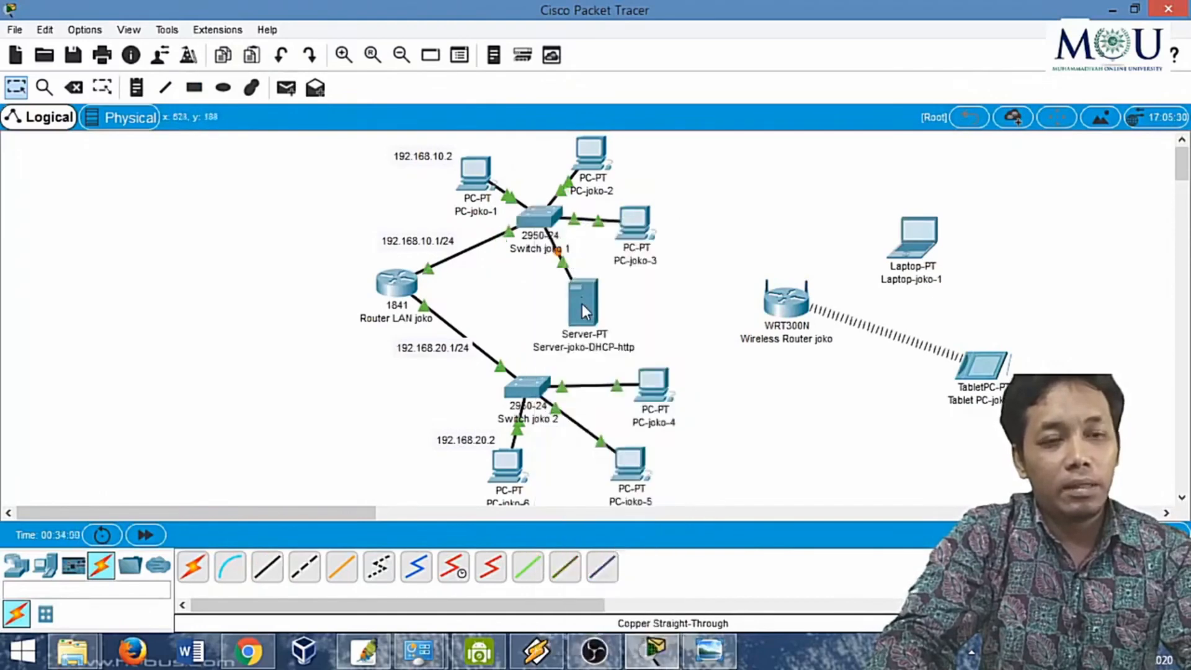
Connect the server's GigabitEthernet1 to FastEthernet0/5 on Switch joko 2 with a copper straight-through cable
click(266, 567)
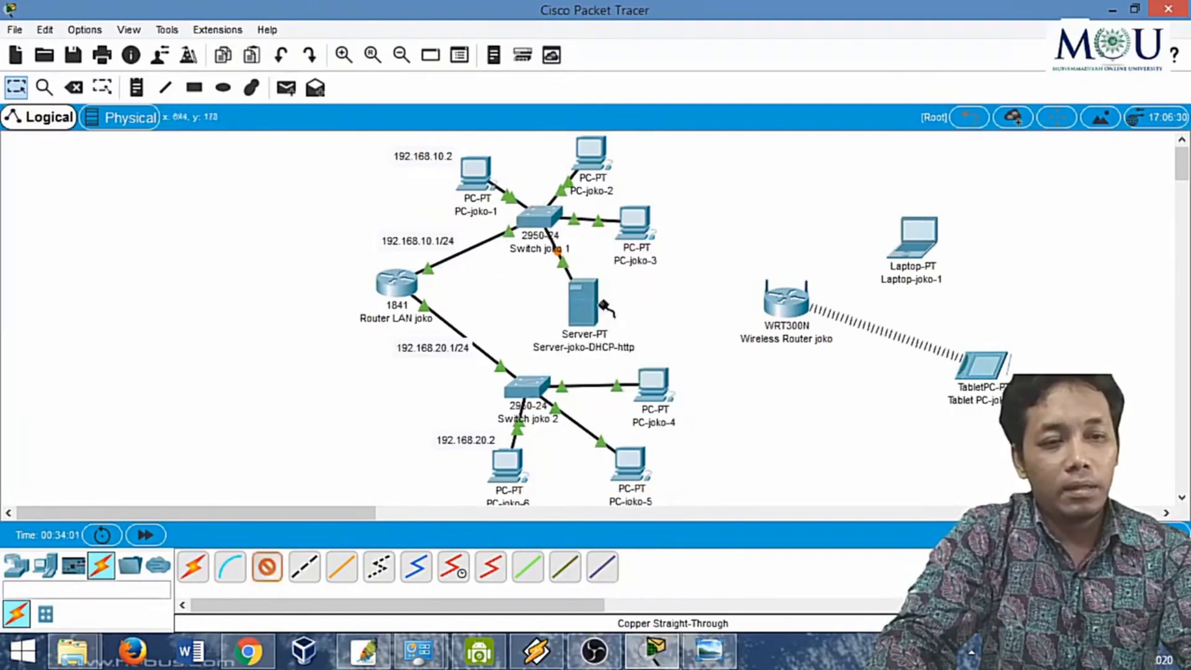
click(581, 317)
click(595, 323)
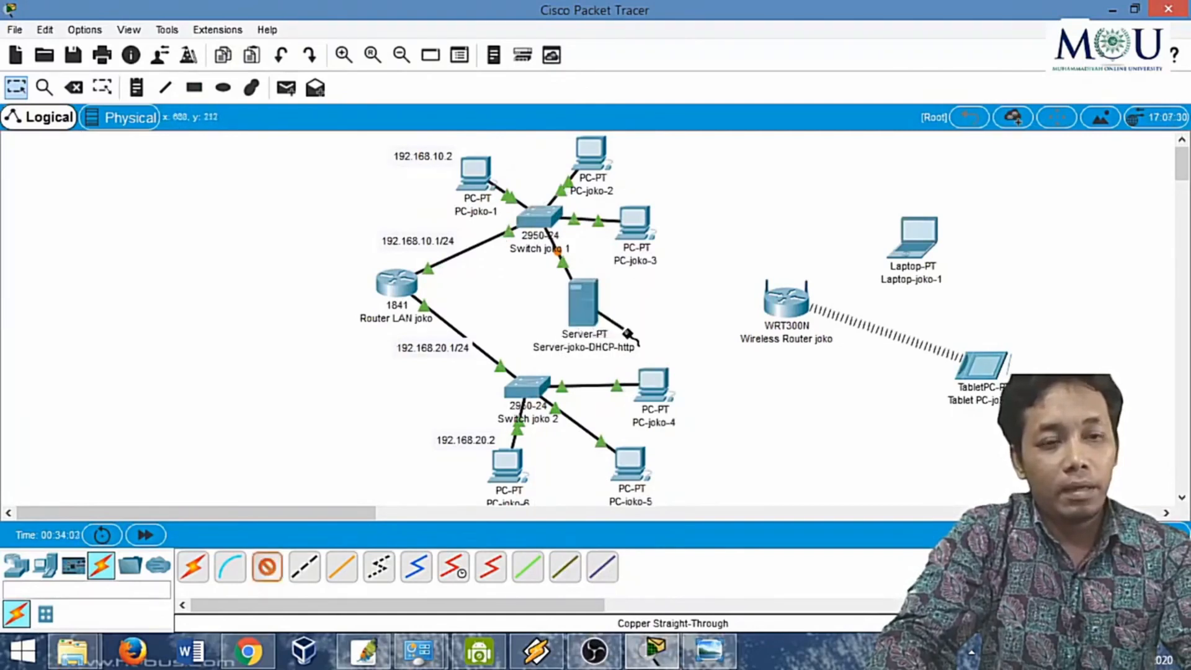
click(525, 394)
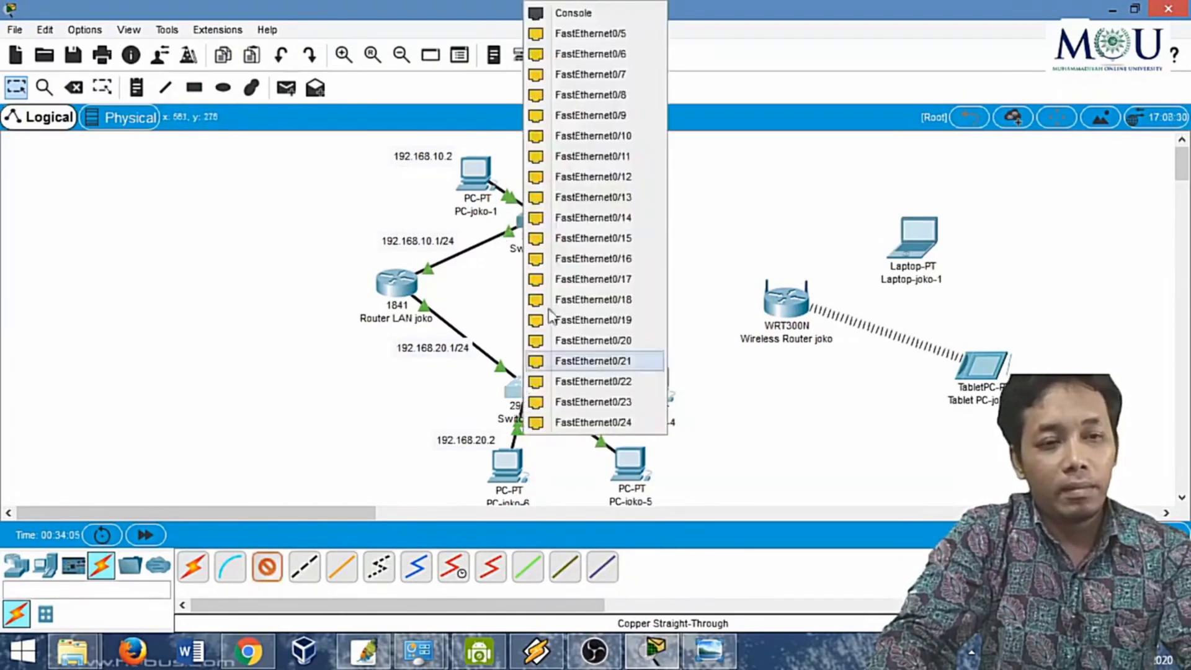
click(585, 38)
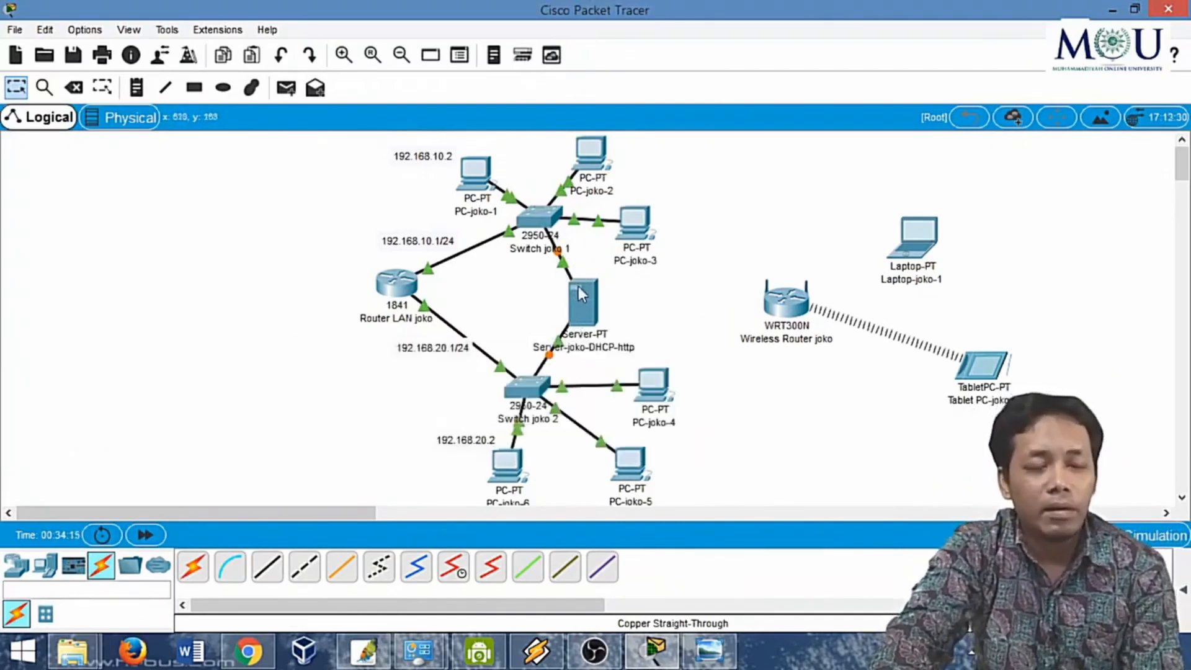
Shift the server slightly farther from the LAN router, and dismiss the low-battery notification
mouse_move(575, 291)
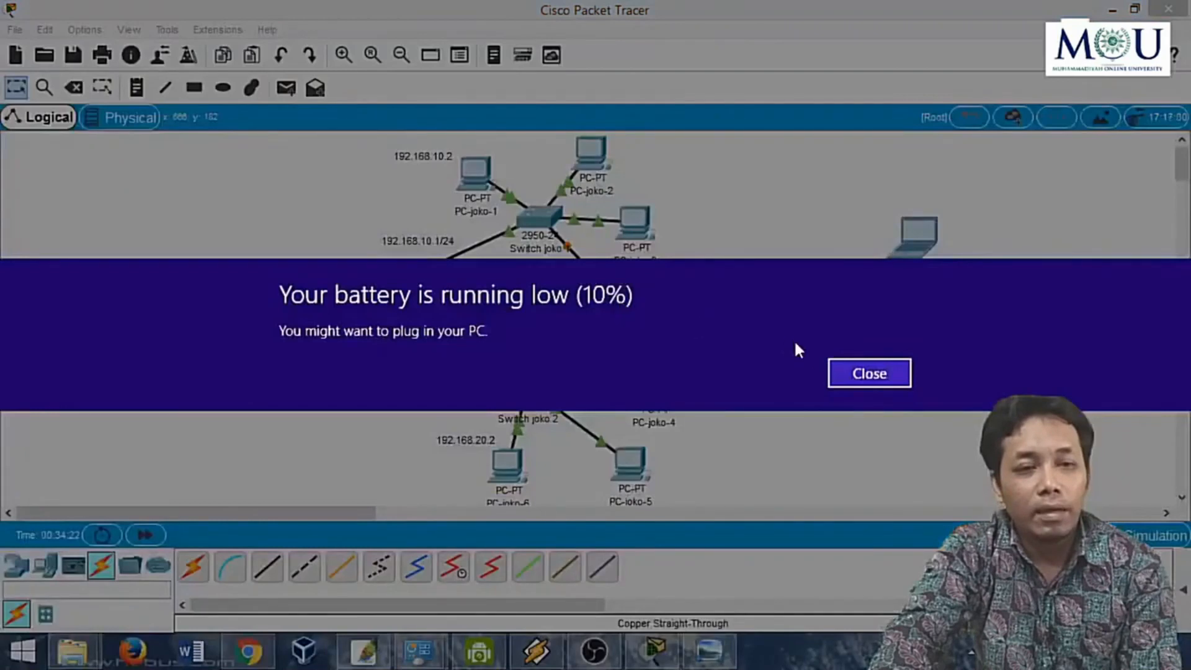
click(867, 373)
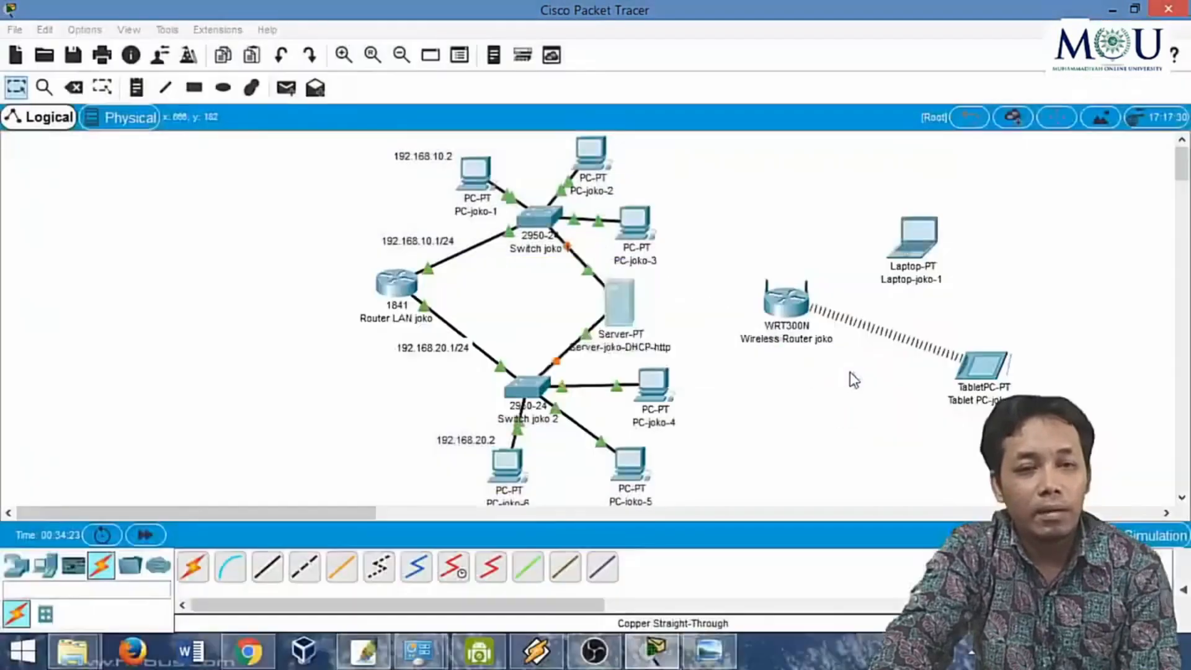
Move the server slightly closer to the LAN router and open its FastEthernet0 interface configuration
drag(849, 371, 608, 295)
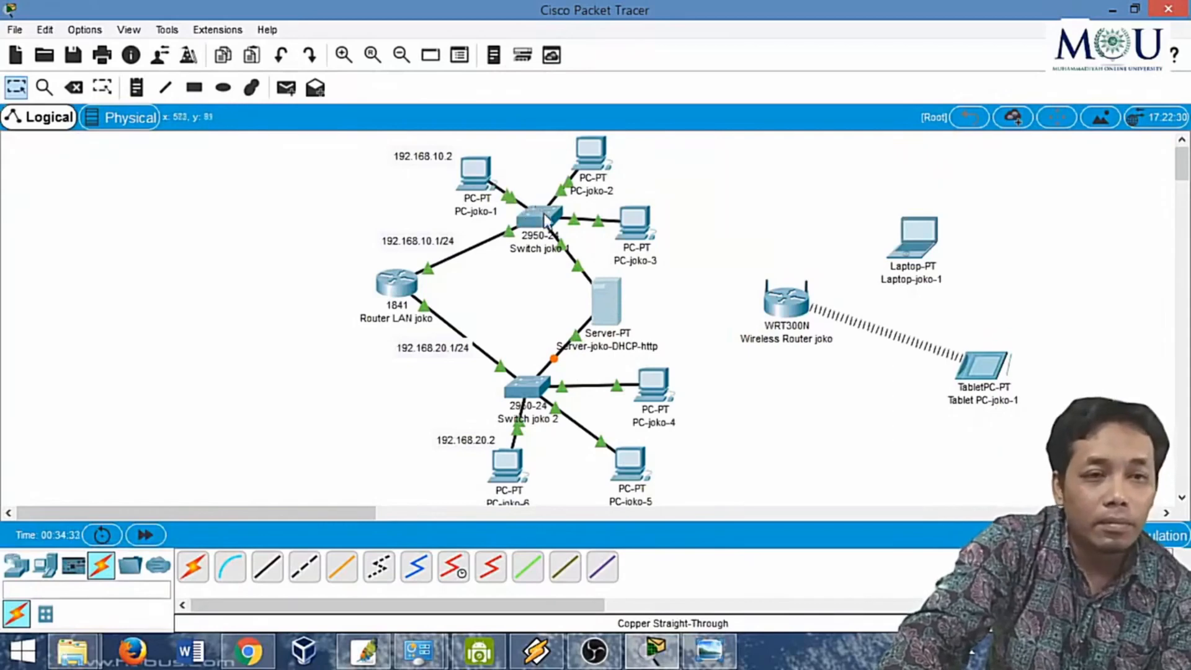
click(606, 299)
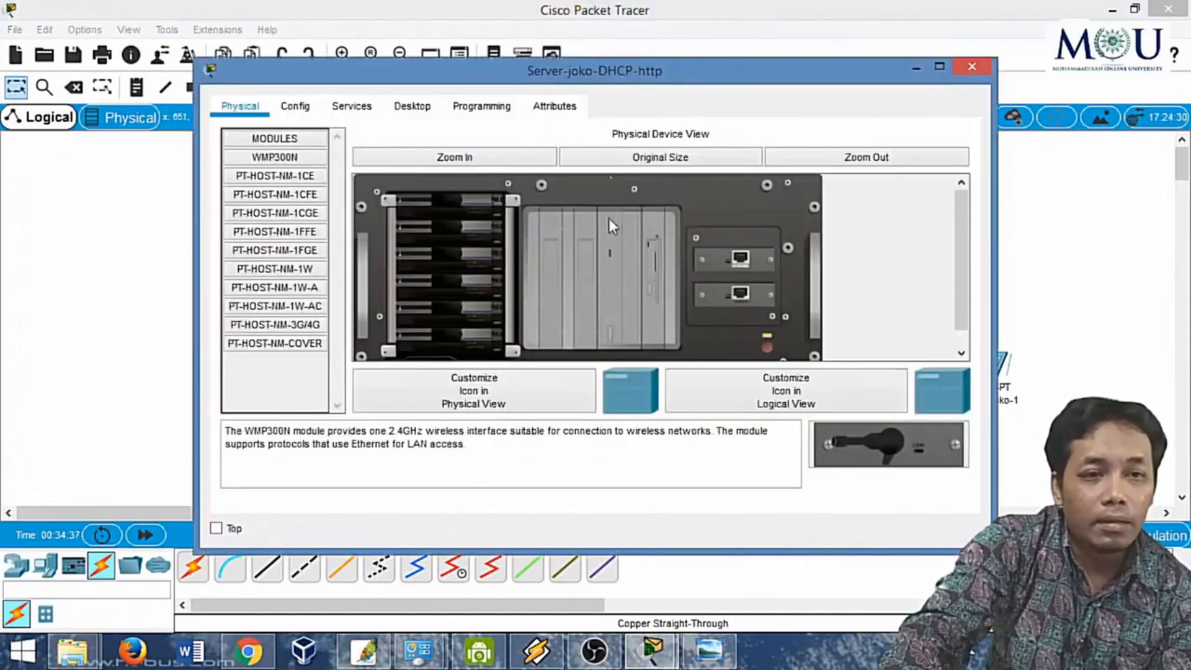
drag(574, 66, 1112, 91)
click(829, 121)
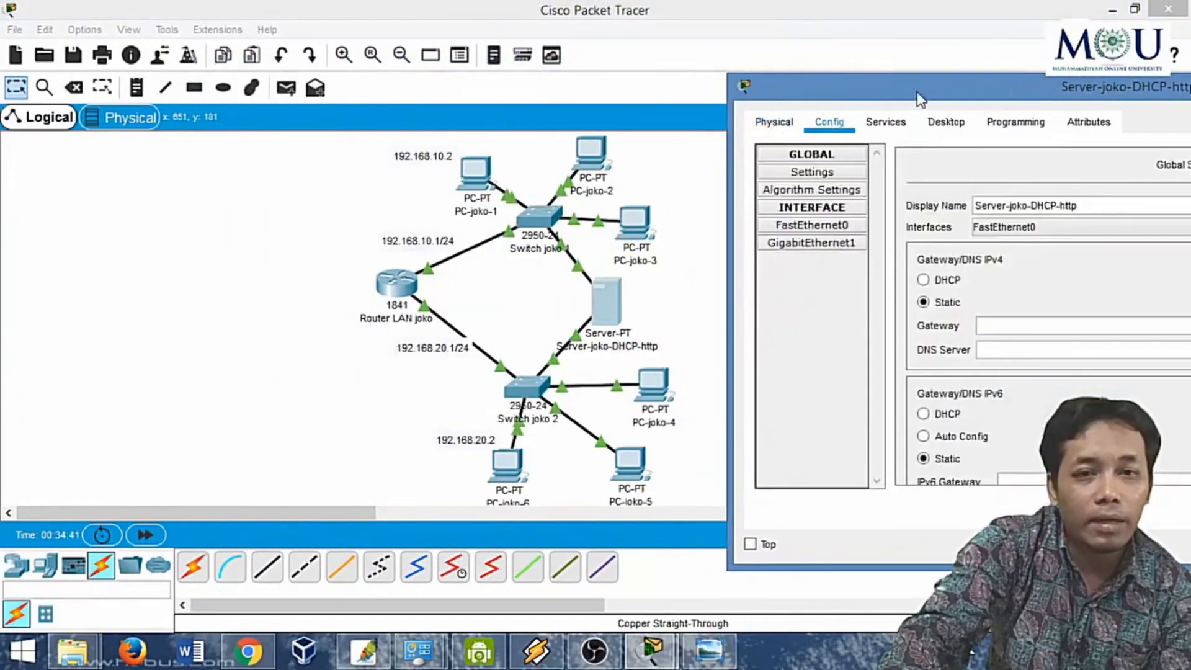
drag(921, 93, 866, 80)
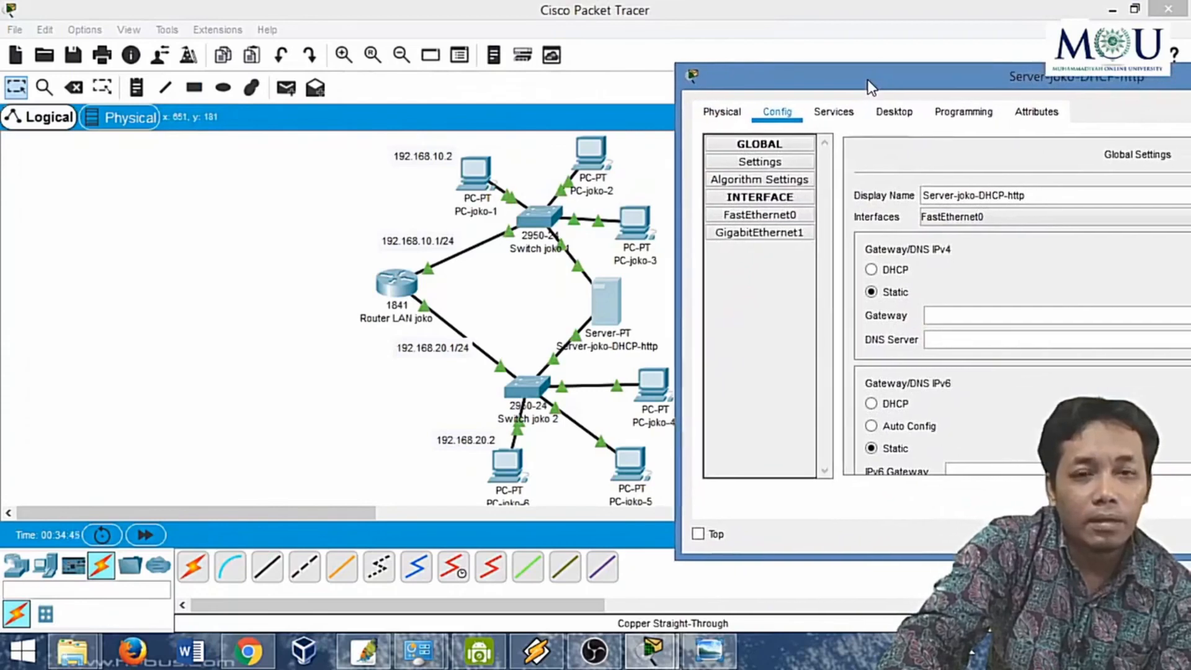
click(792, 215)
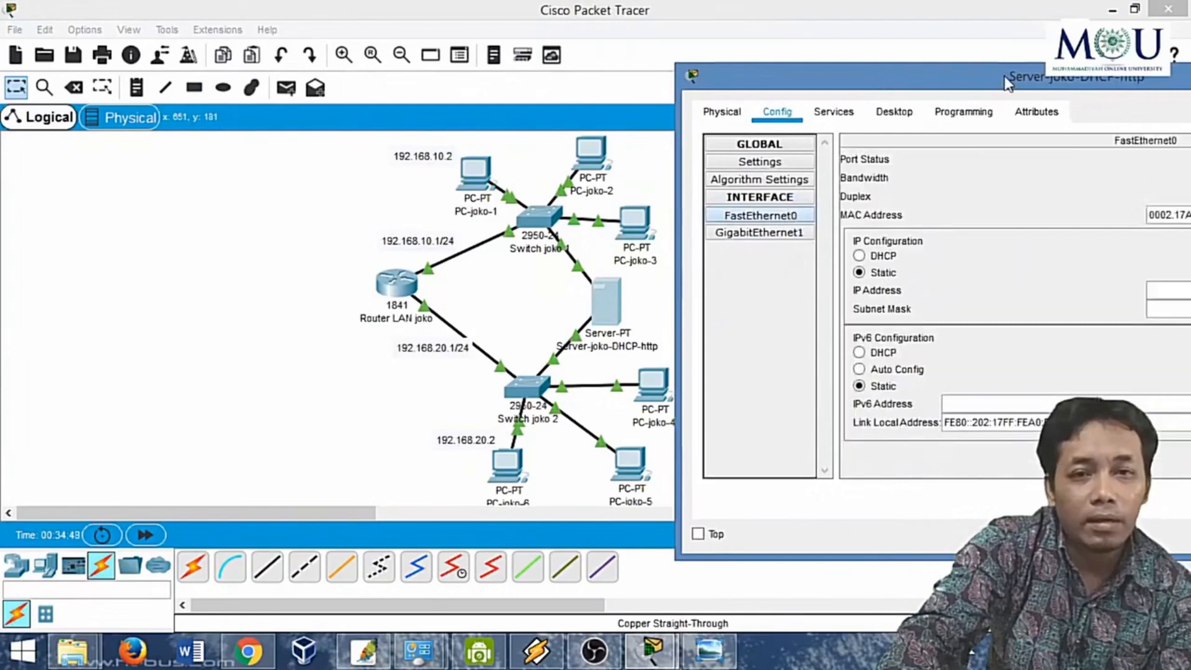
drag(1003, 76, 371, 342)
Switch the server's FastEthernet0 port off and back on
click(791, 425)
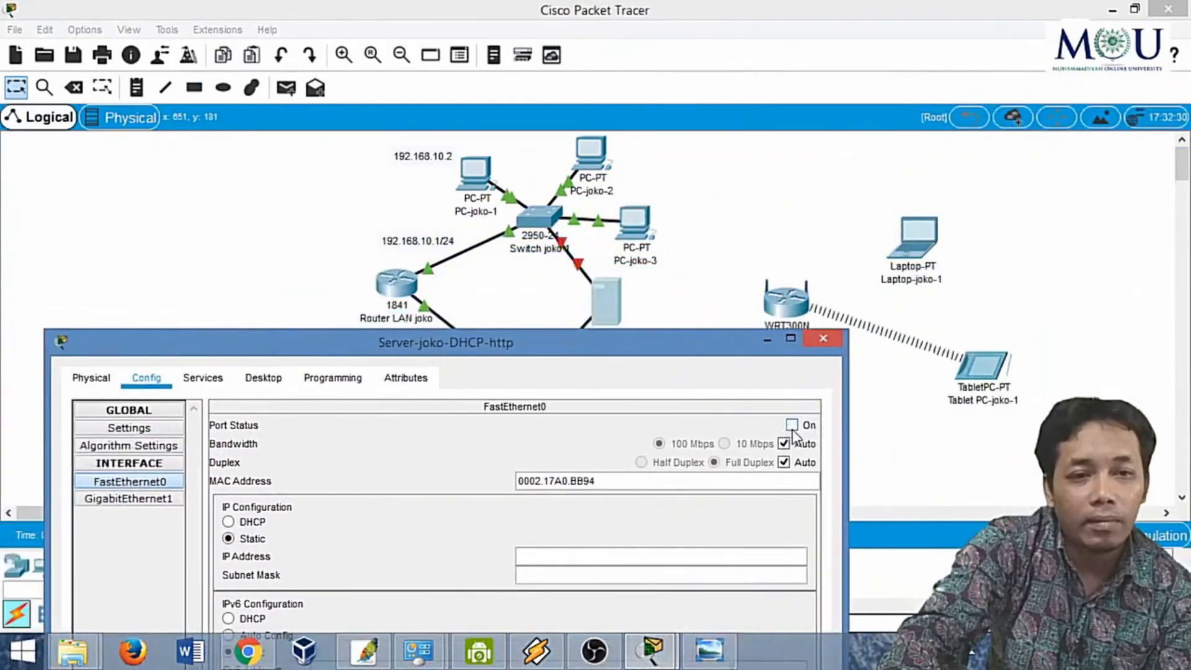
click(792, 427)
drag(615, 335, 614, 325)
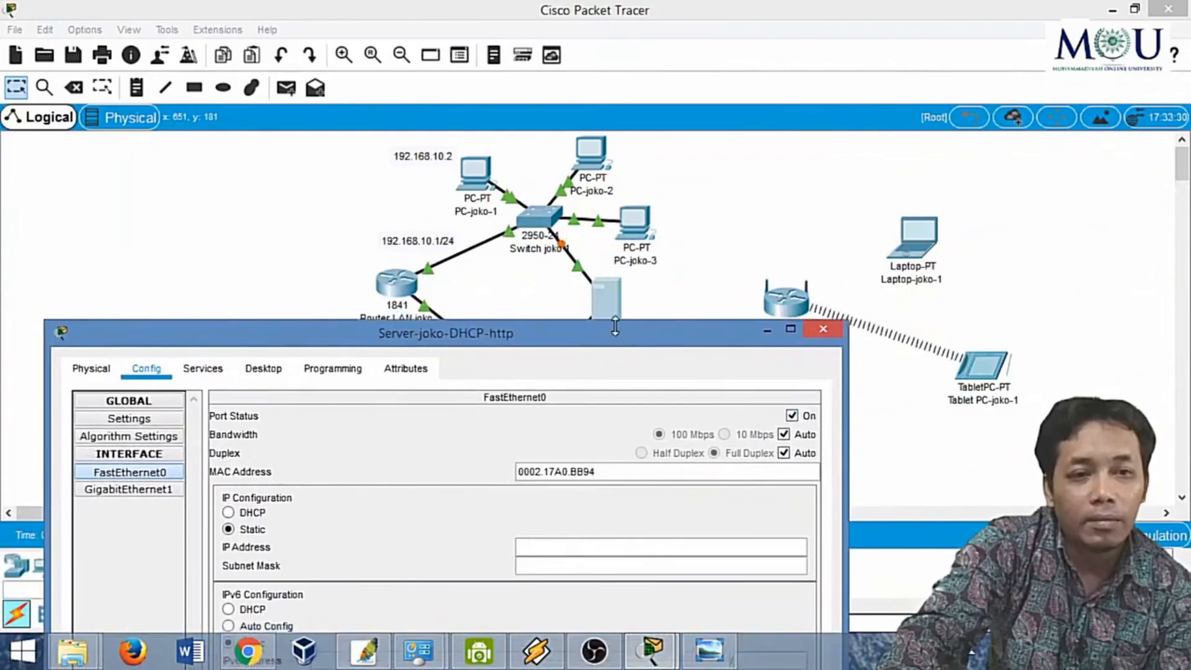
Assign FastEthernet0 the static IP address 192.168.10.3 with subnet mask 255.255.255.0
click(557, 546)
text(192.1)
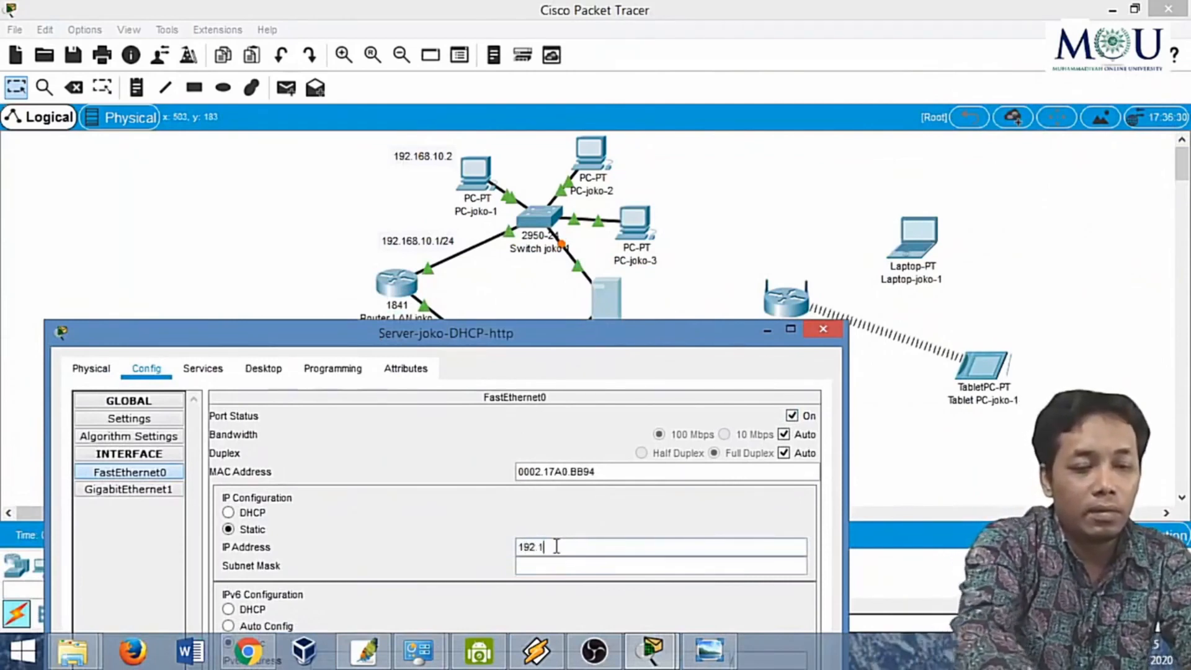
text(68.10.3)
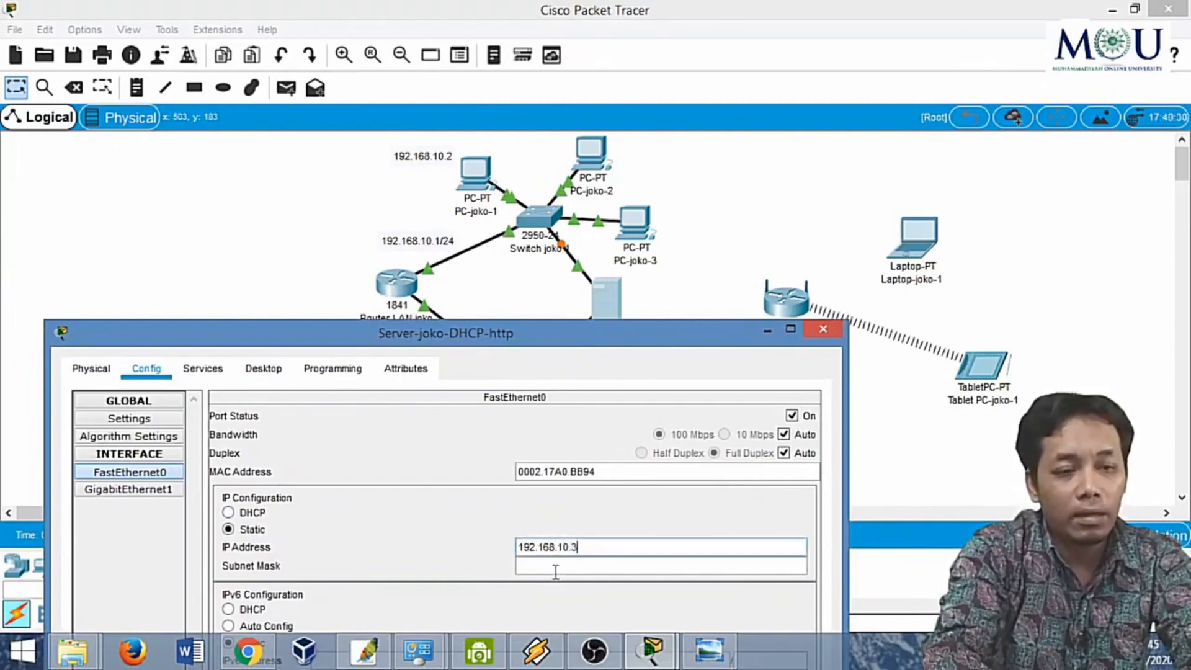
click(555, 565)
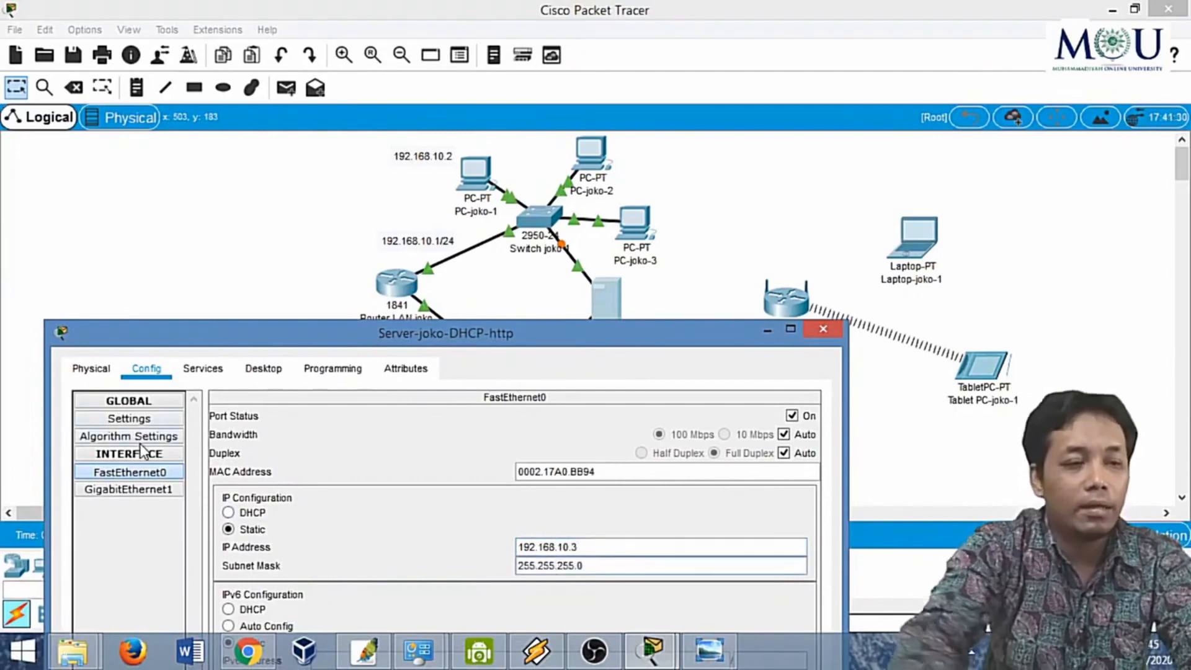
Set the server's IPv4 gateway for FastEthernet0 to 192.168.10.1 and its DNS server to 8.8.8.8
click(138, 415)
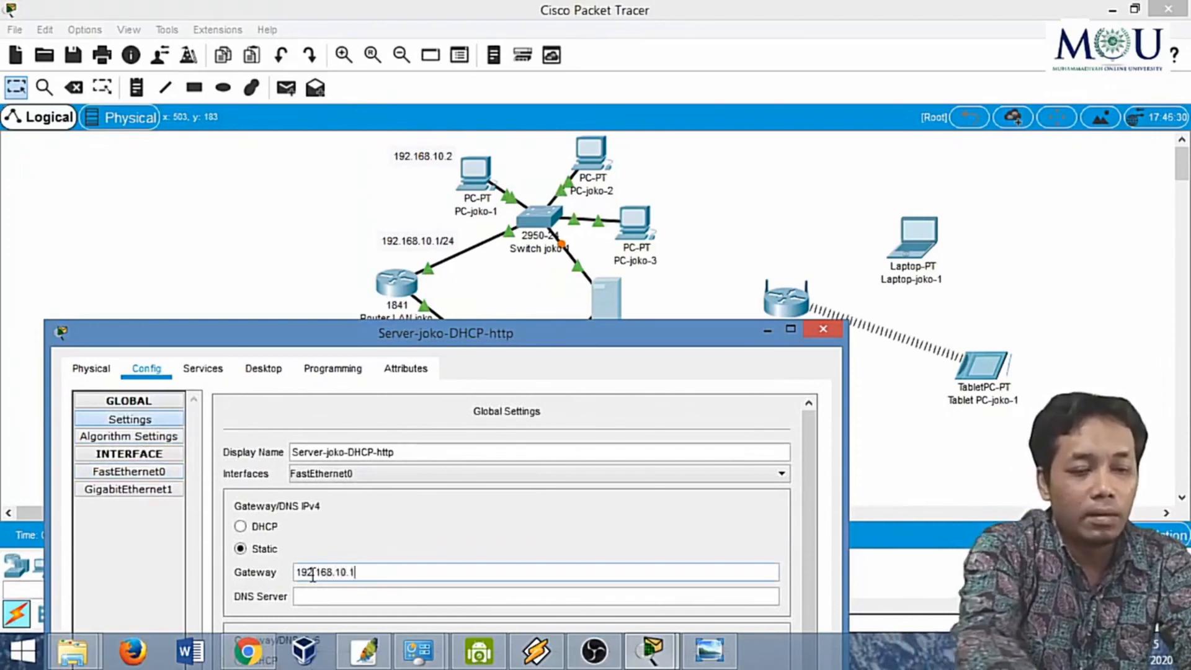
click(336, 593)
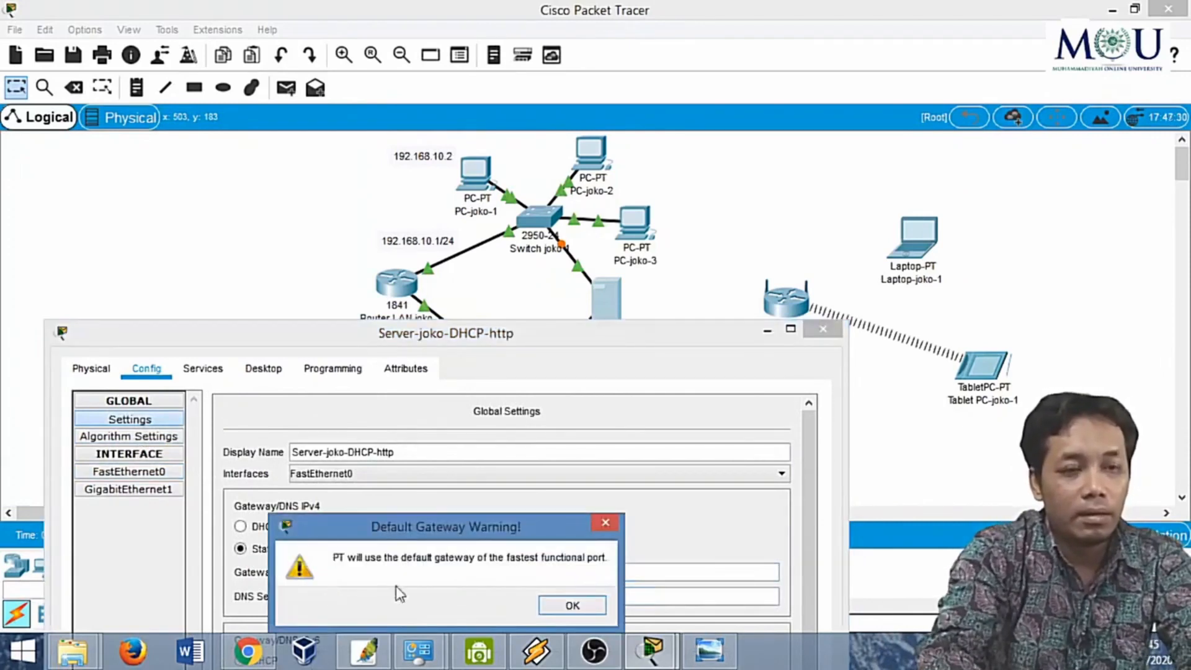
click(562, 610)
click(359, 598)
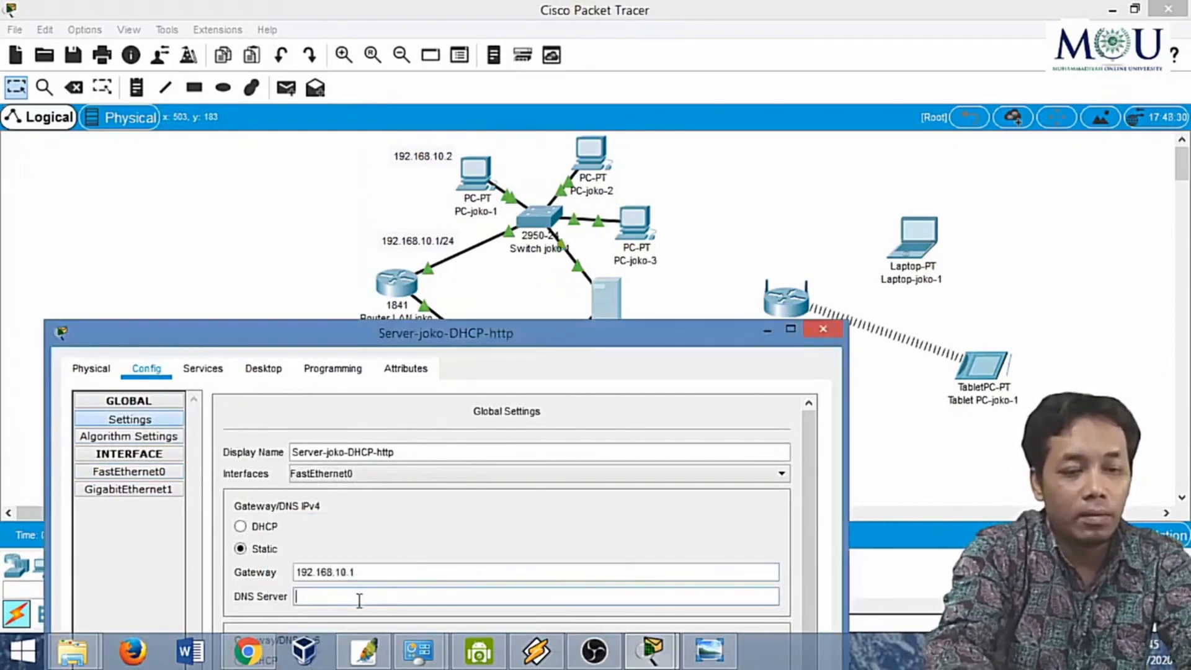
text(8)
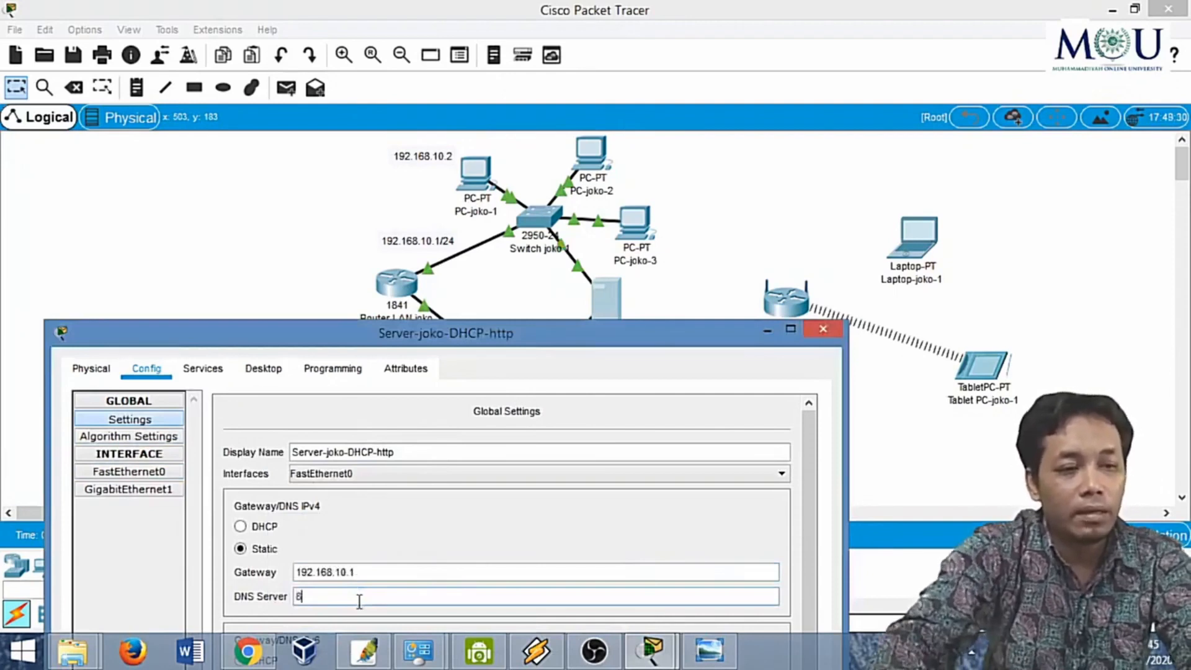
text(.8.8.)
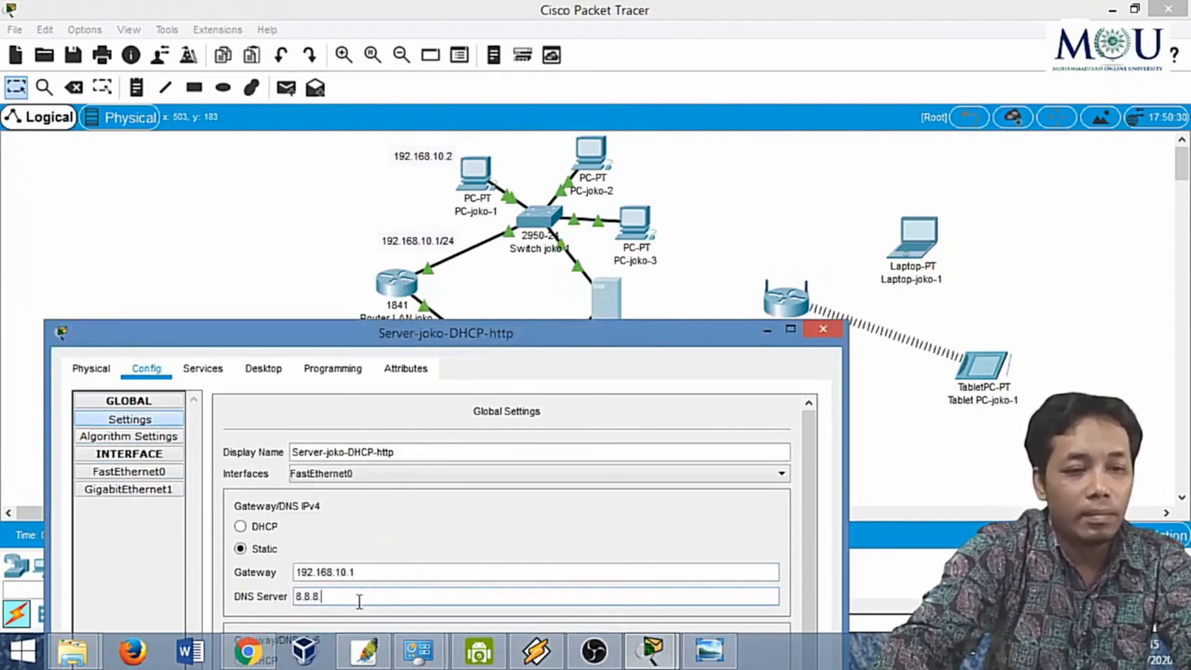
text(8)
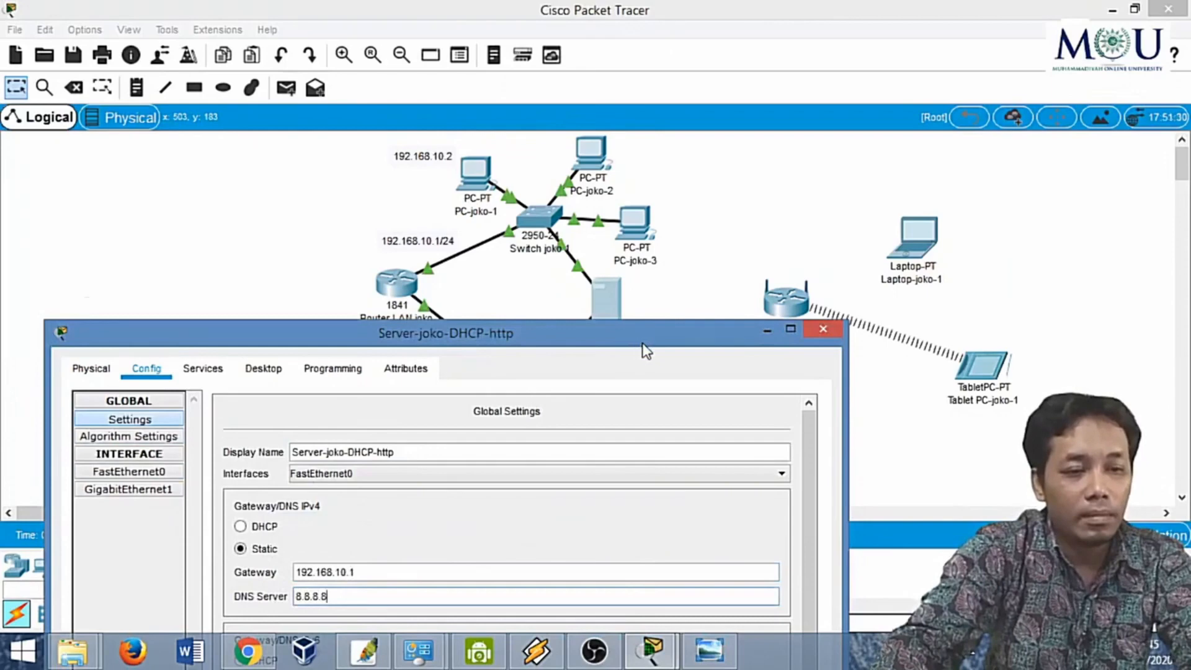
Review the FastEthernet0 IP address and subnet mask together with its gateway, DNS server and interface selection in the global settings
drag(645, 351, 823, 243)
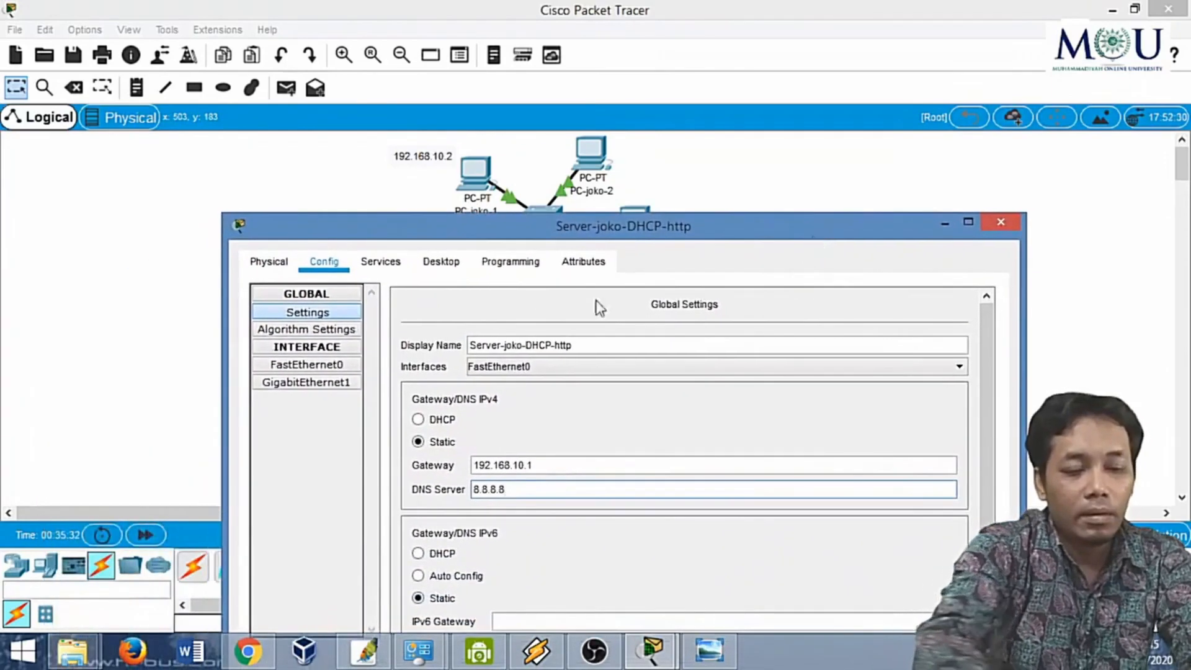
click(330, 376)
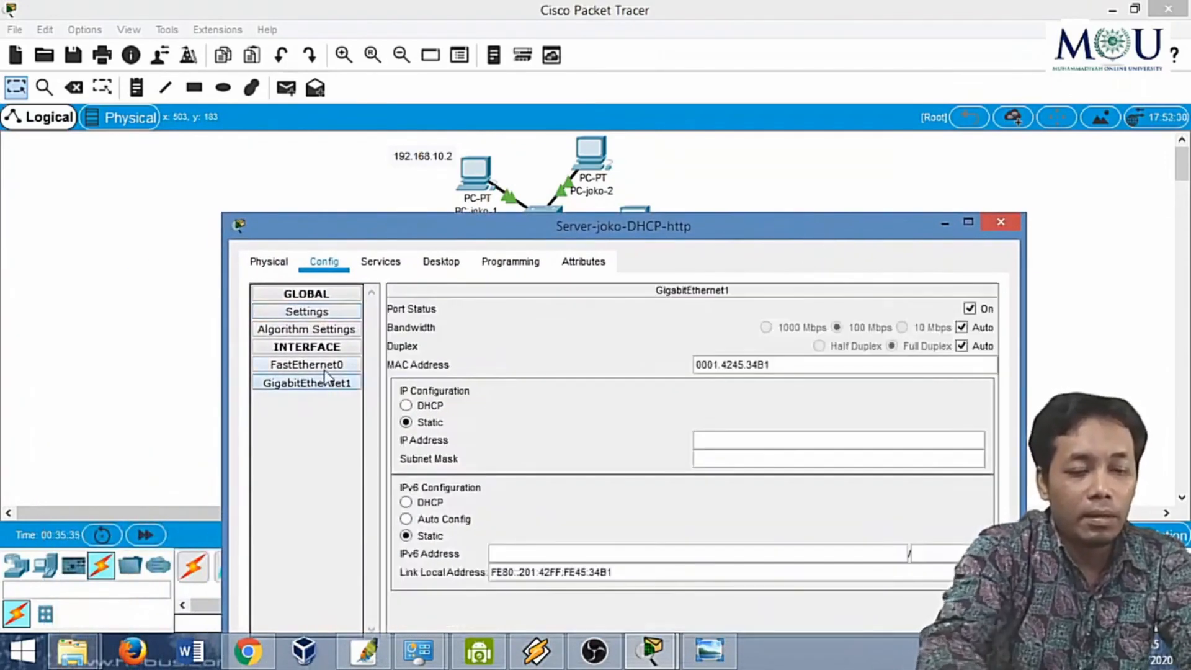
click(327, 367)
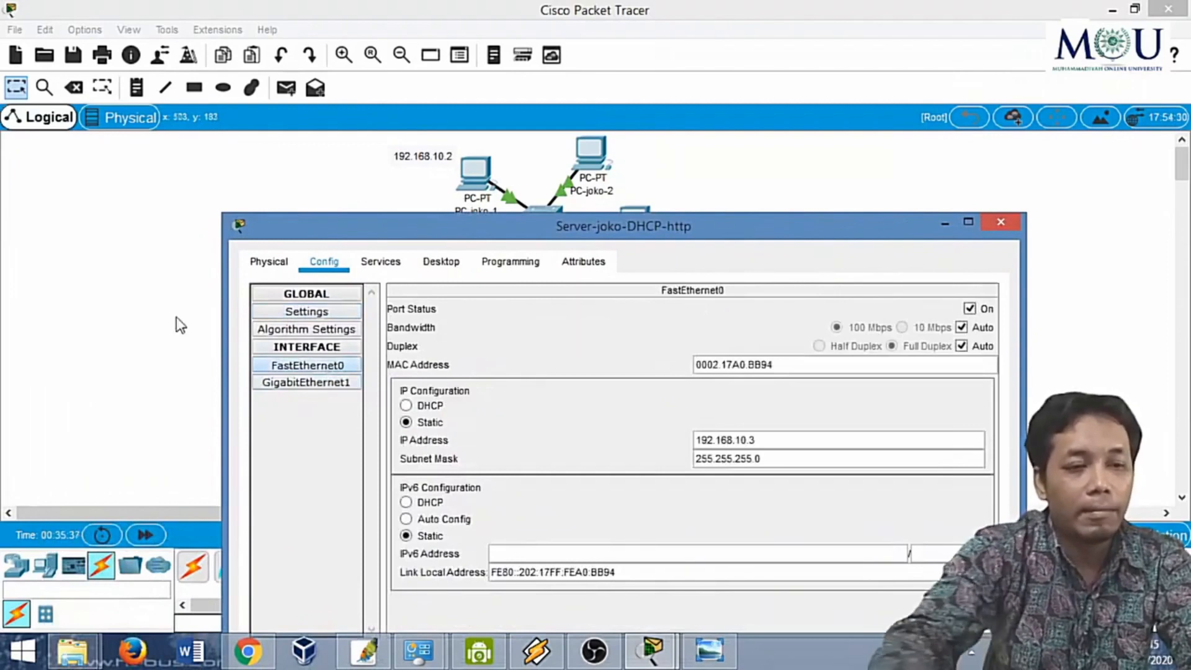
click(335, 314)
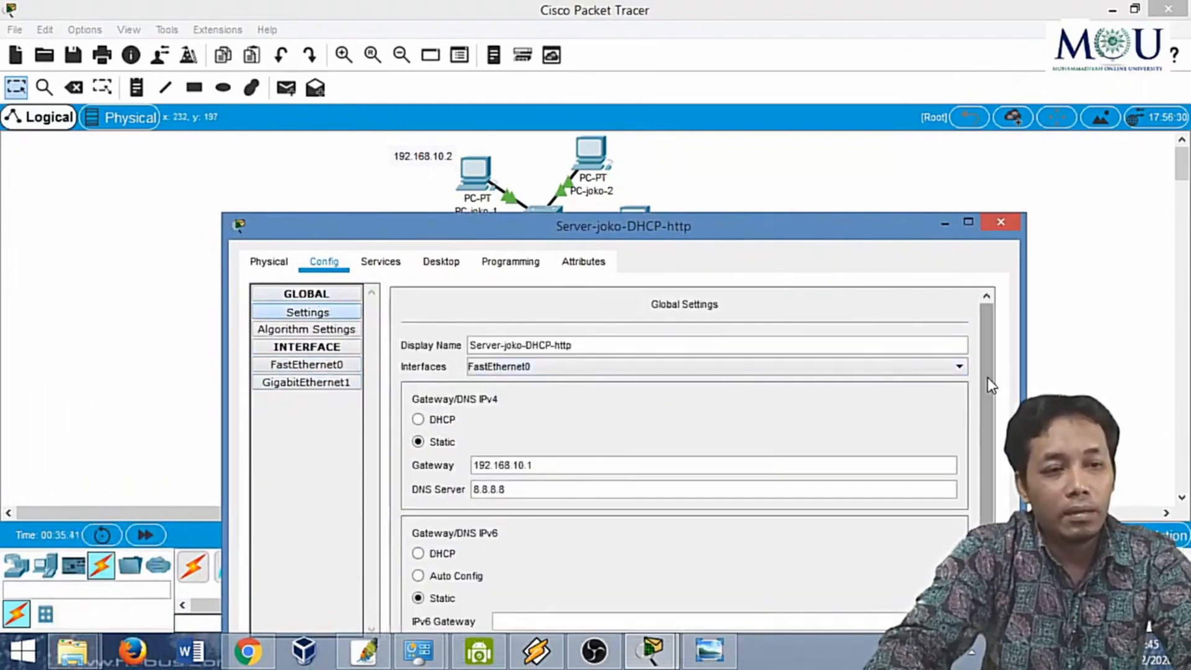
click(282, 365)
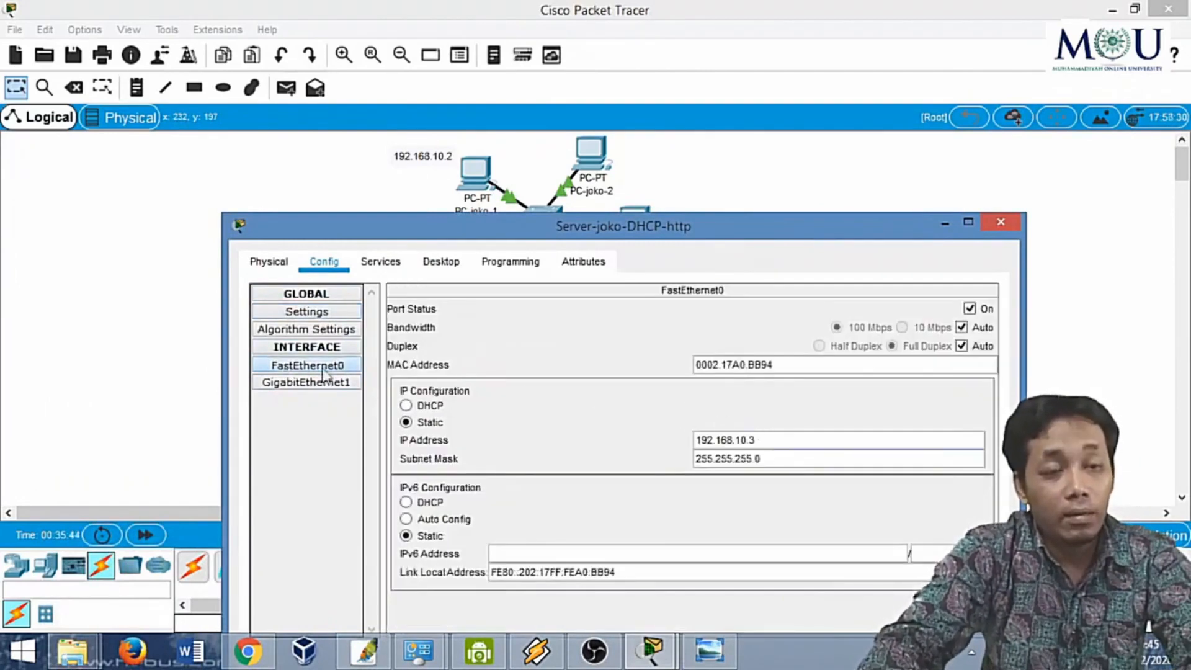
drag(768, 440, 649, 439)
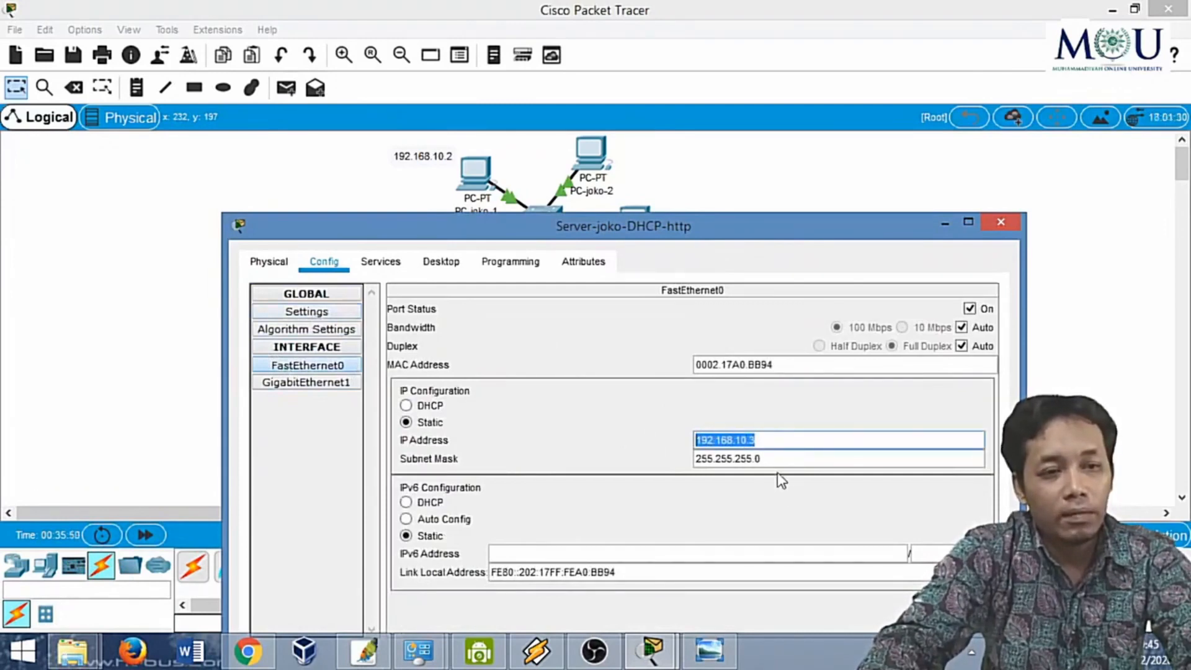
click(751, 441)
double_click(704, 440)
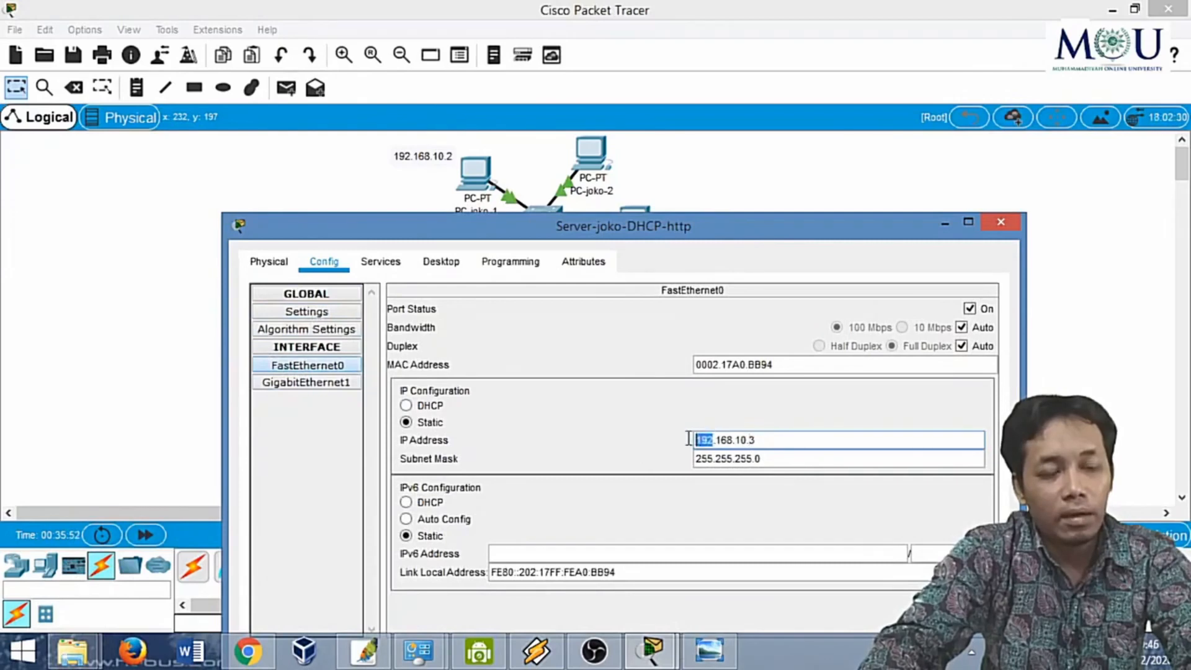
click(308, 312)
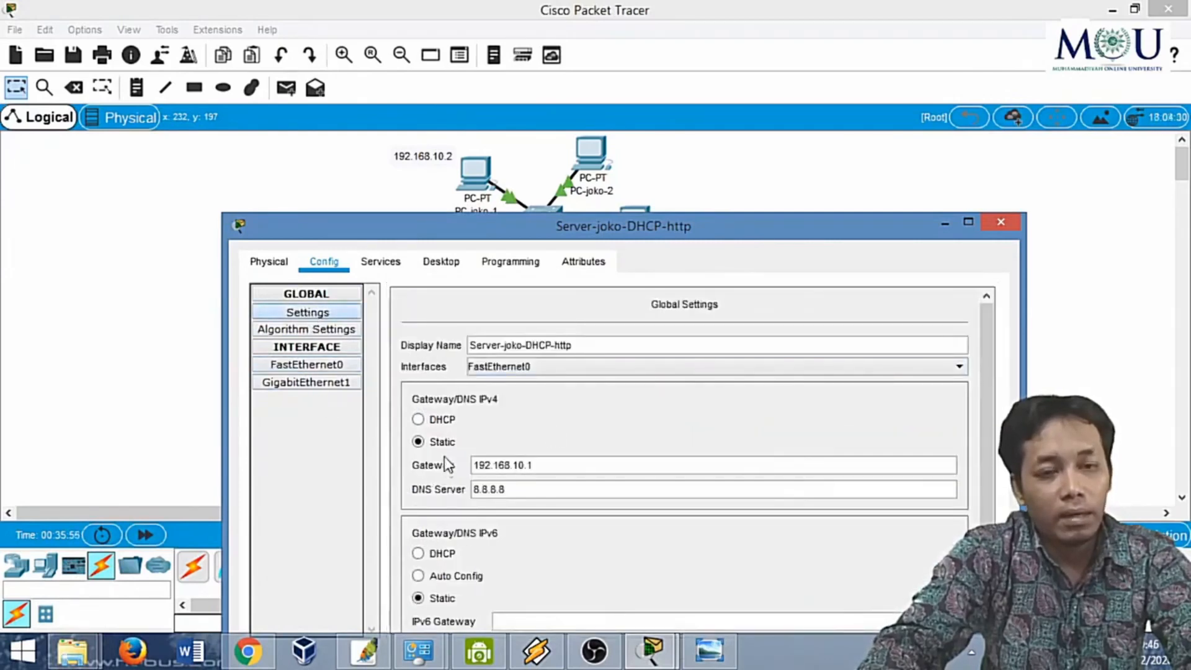
click(567, 371)
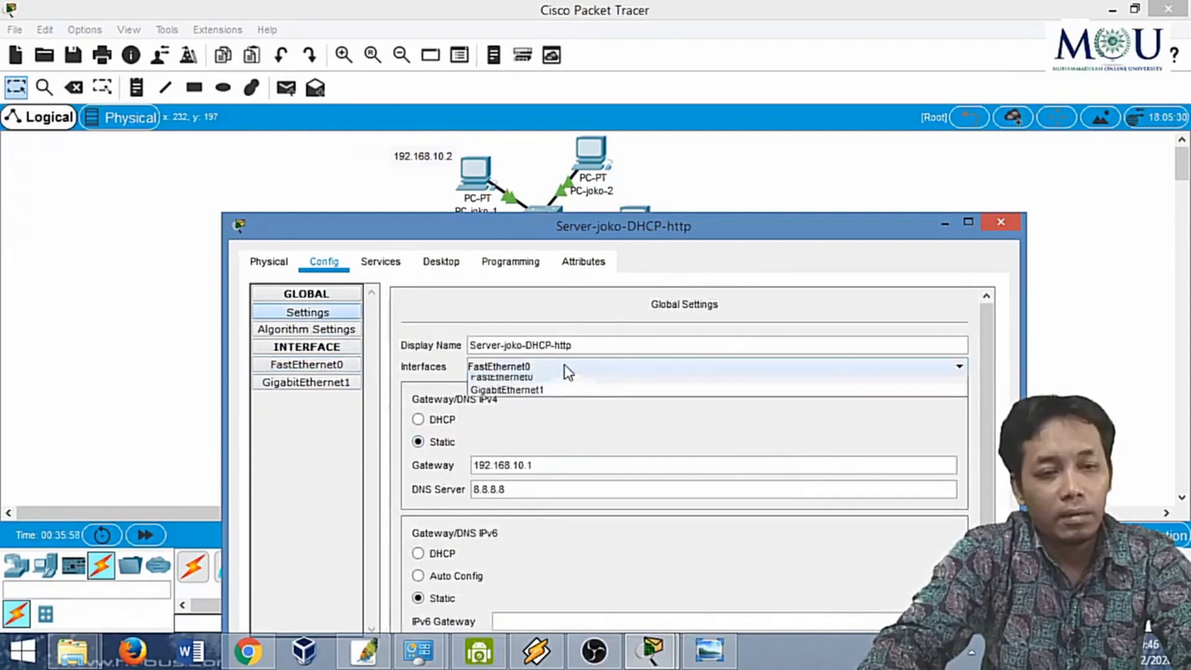
click(537, 379)
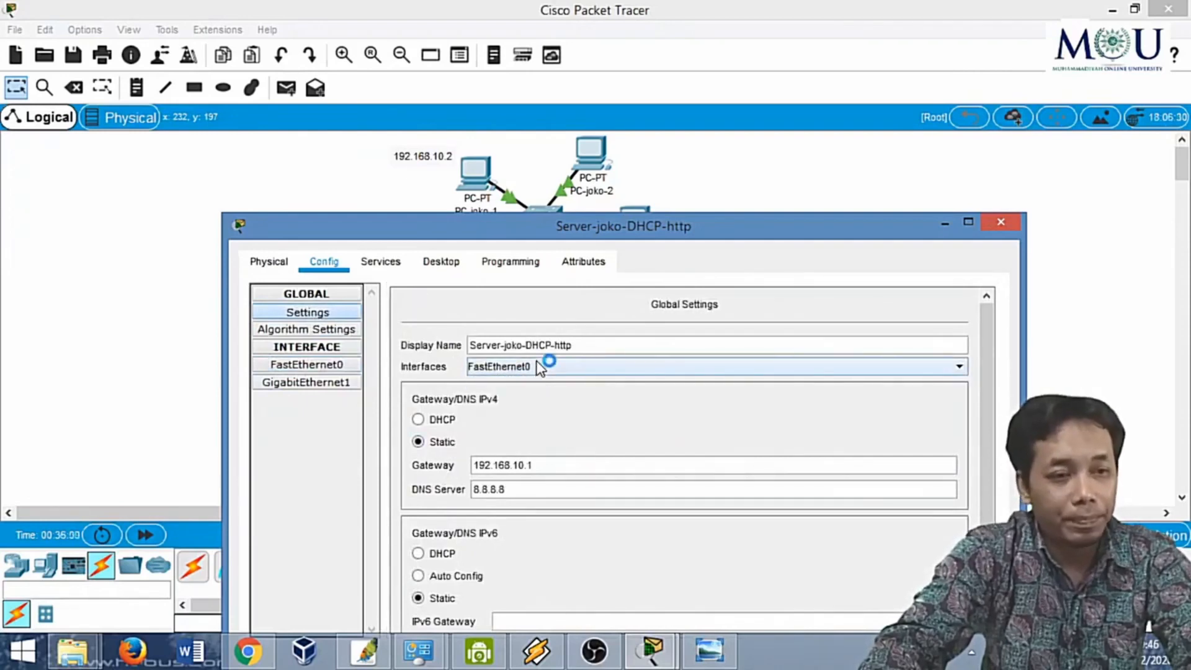
Assign GigabitEthernet1 the static IP address 192.168.20.3 with subnet mask 255.255.255.0
click(334, 384)
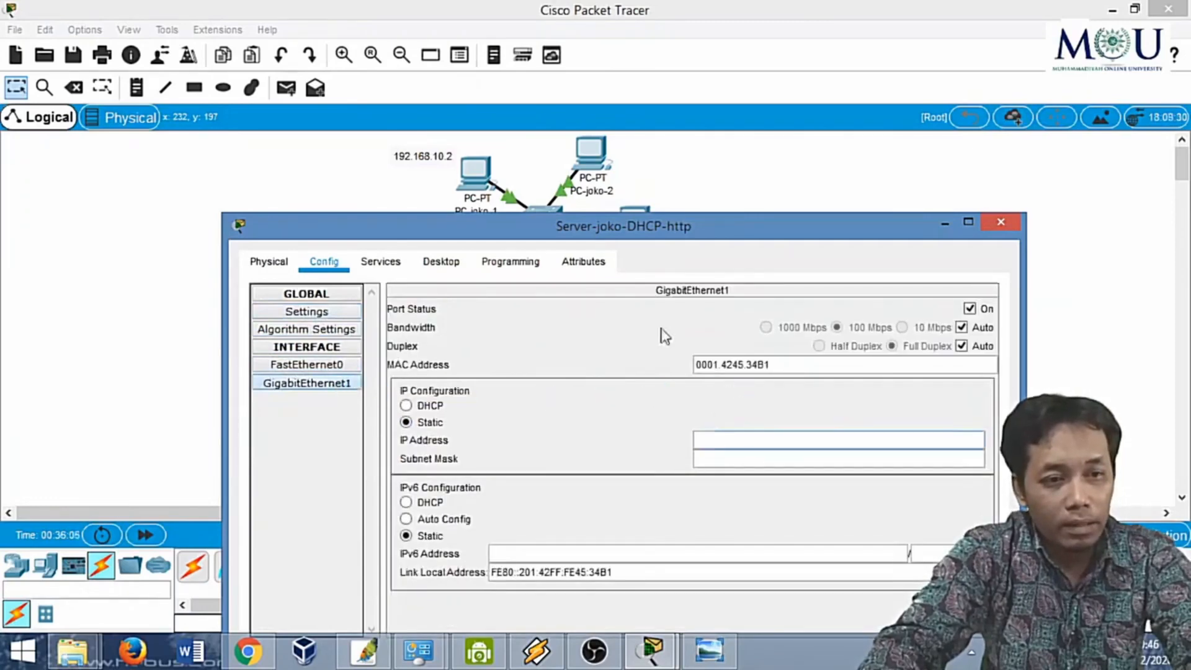
drag(614, 239, 911, 129)
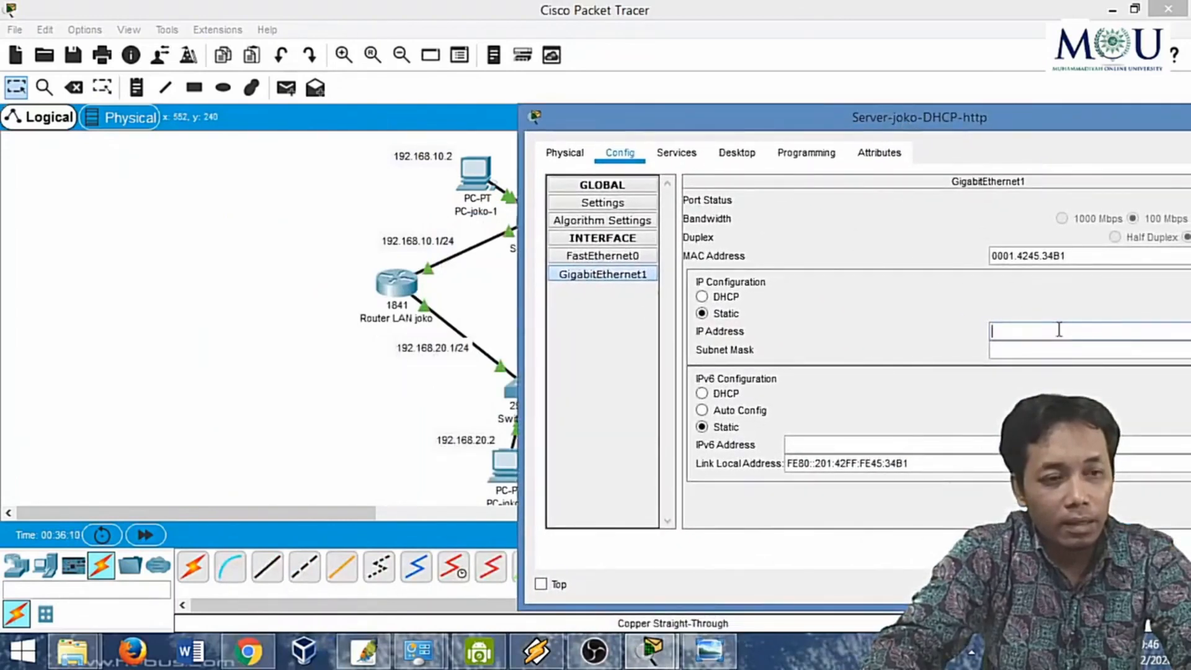
text(192.168)
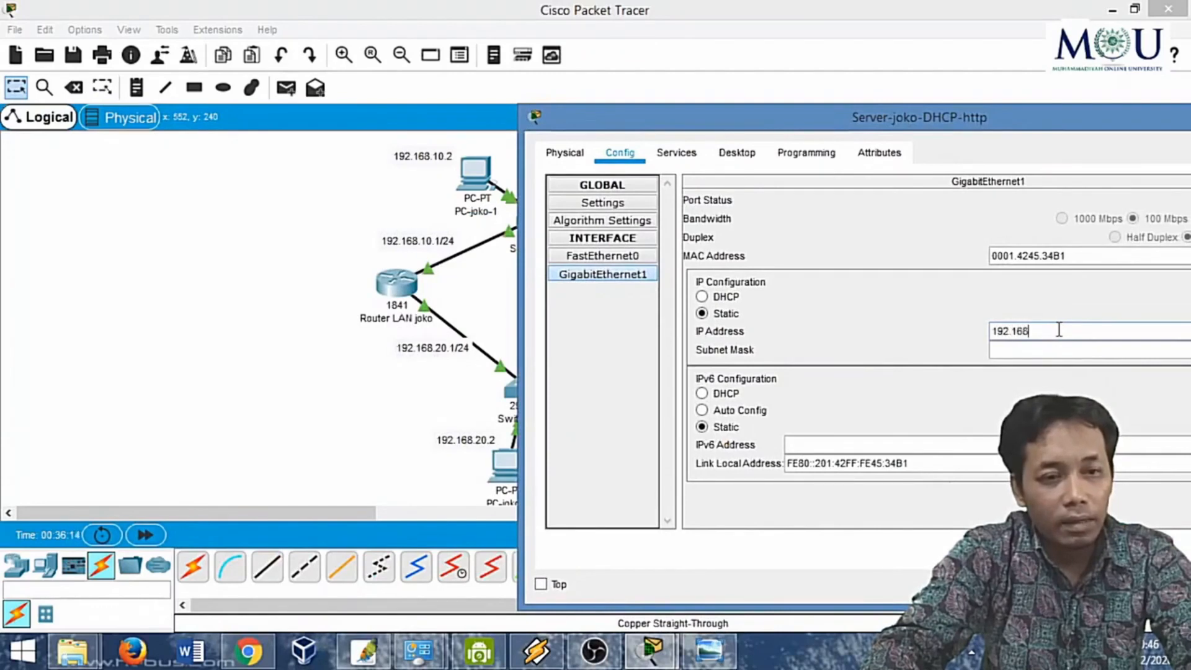
text(.20)
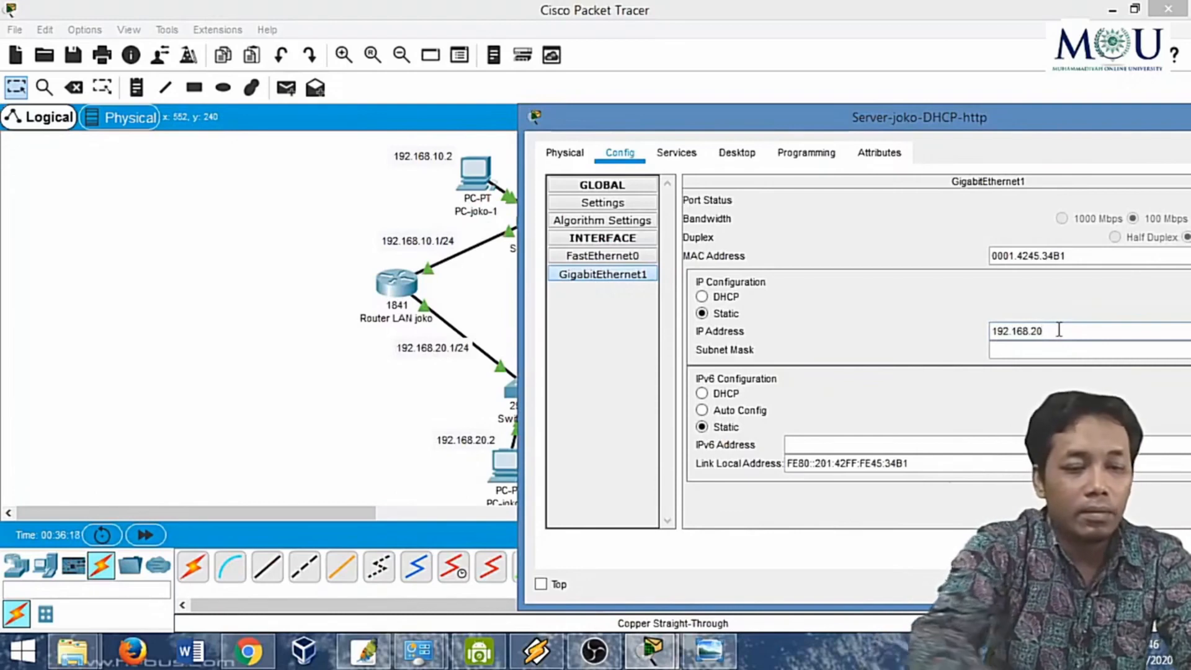
text(.)
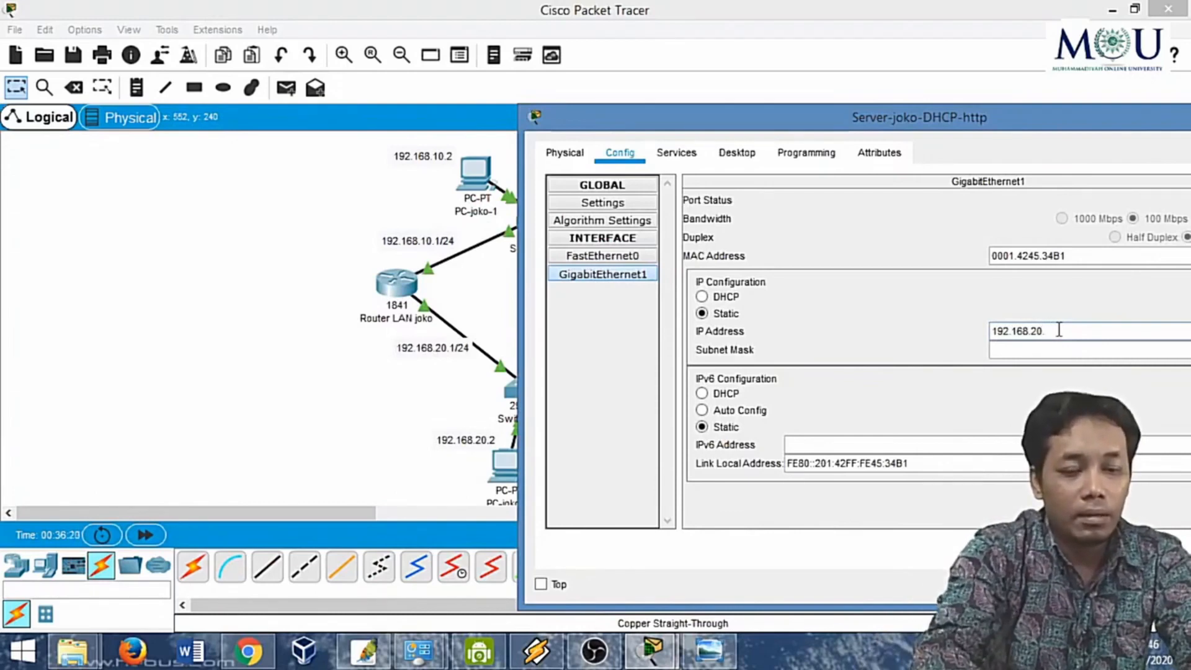
text(3)
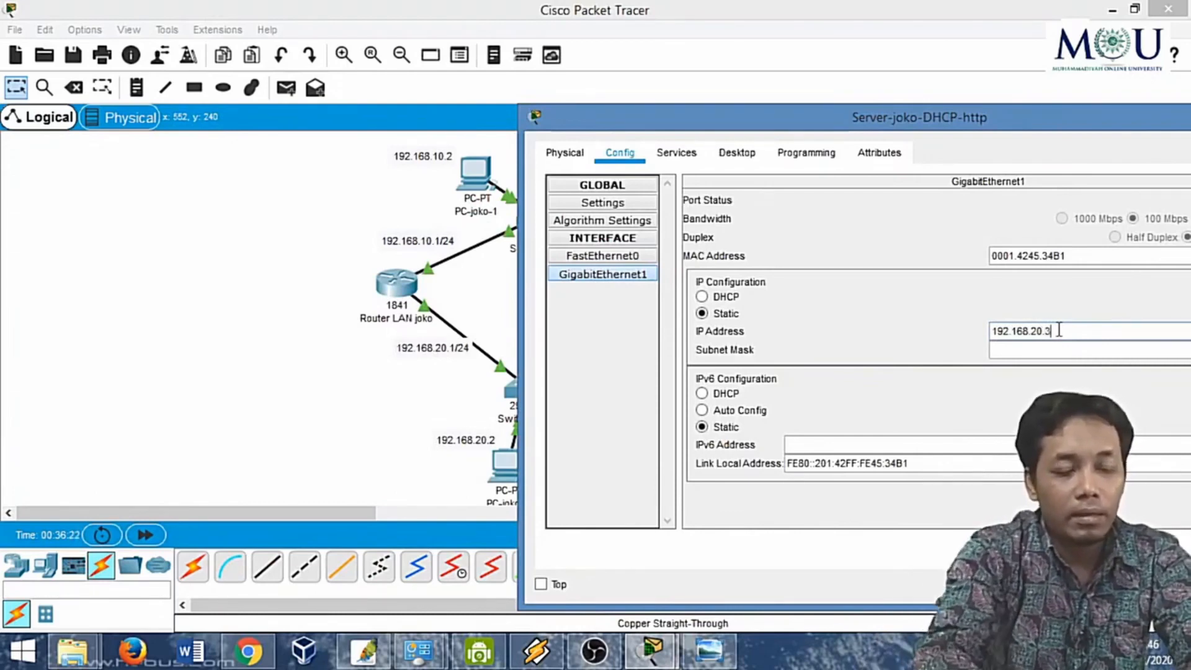
click(1044, 349)
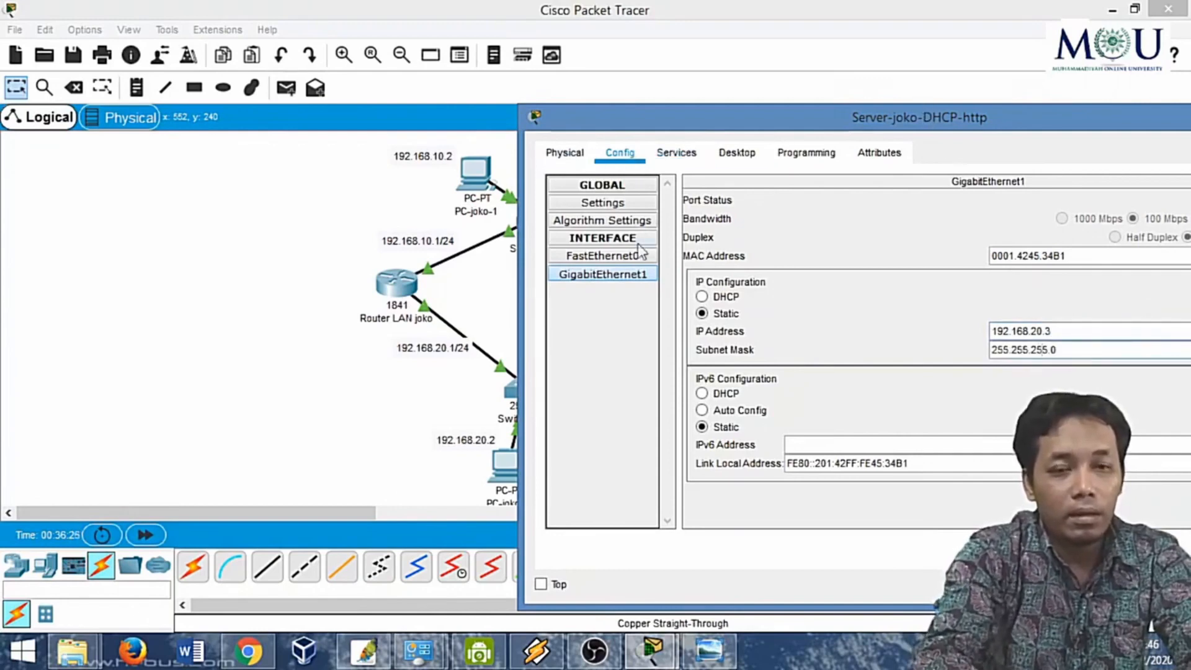
Set the server's IPv4 gateway for GigabitEthernet1 to 192.168.20.1 and its DNS server to 8.8.8.8, and close the server's configuration
click(616, 203)
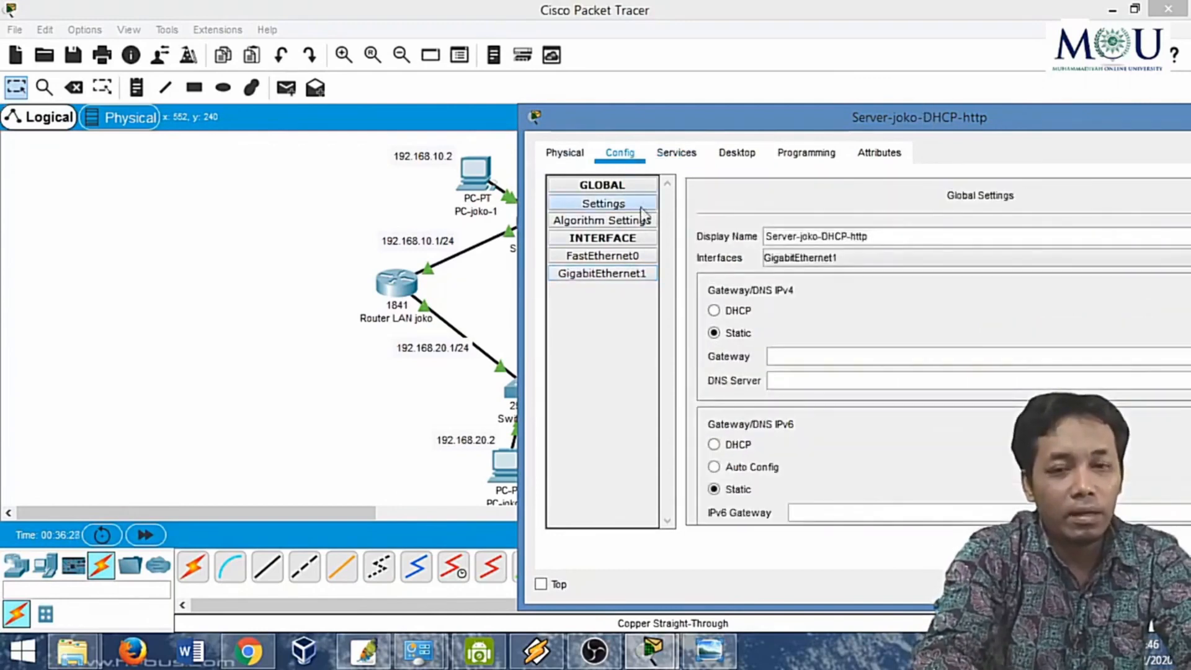
click(838, 258)
click(773, 287)
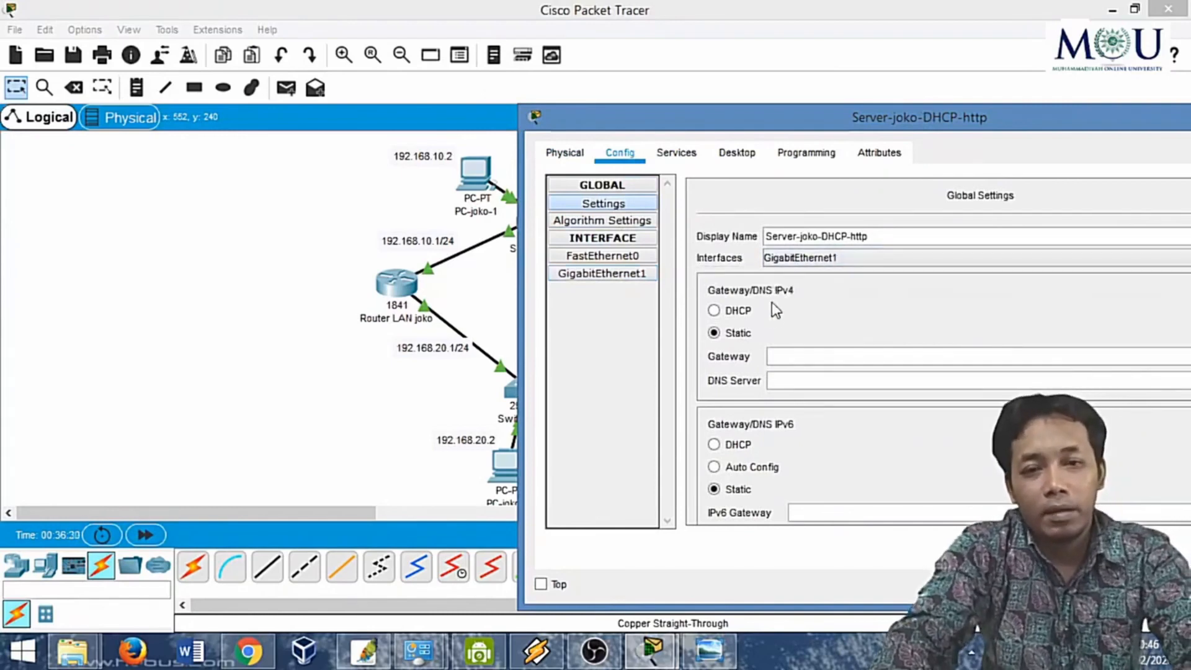
click(791, 359)
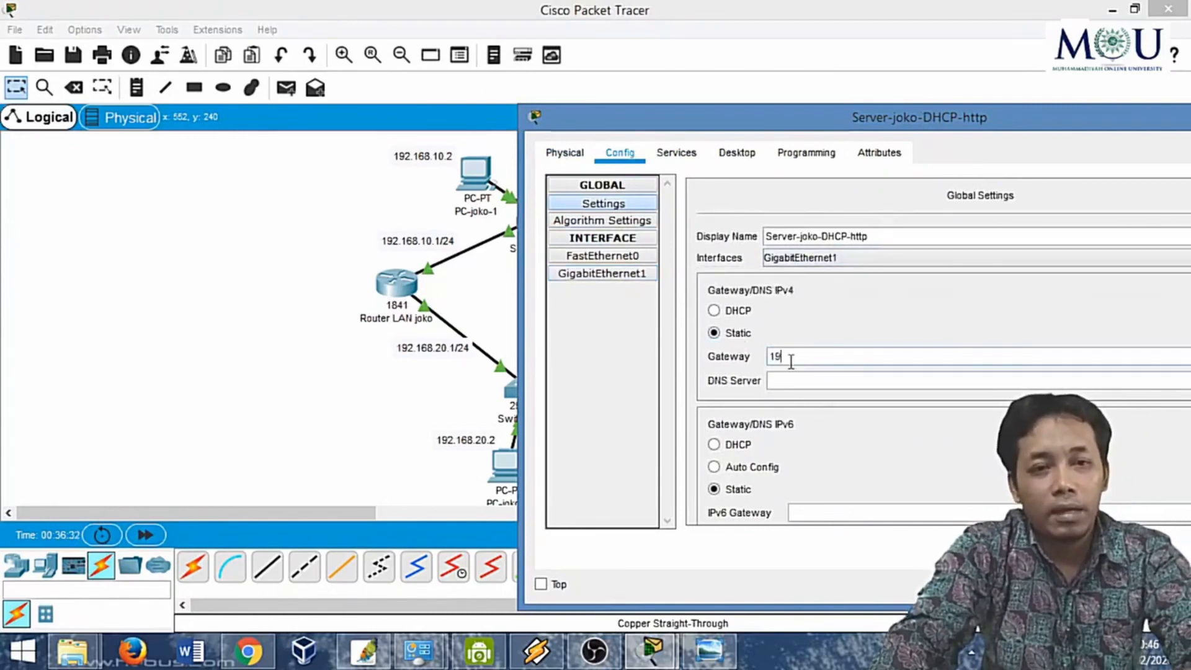
text(192.168)
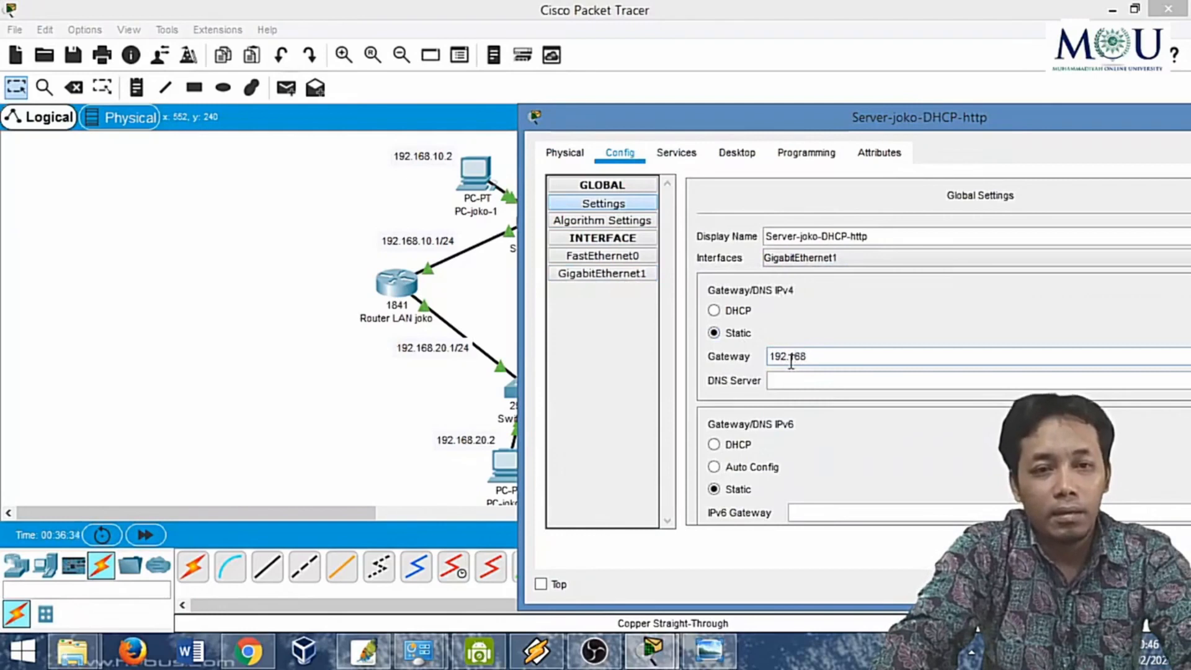
text(.20.1)
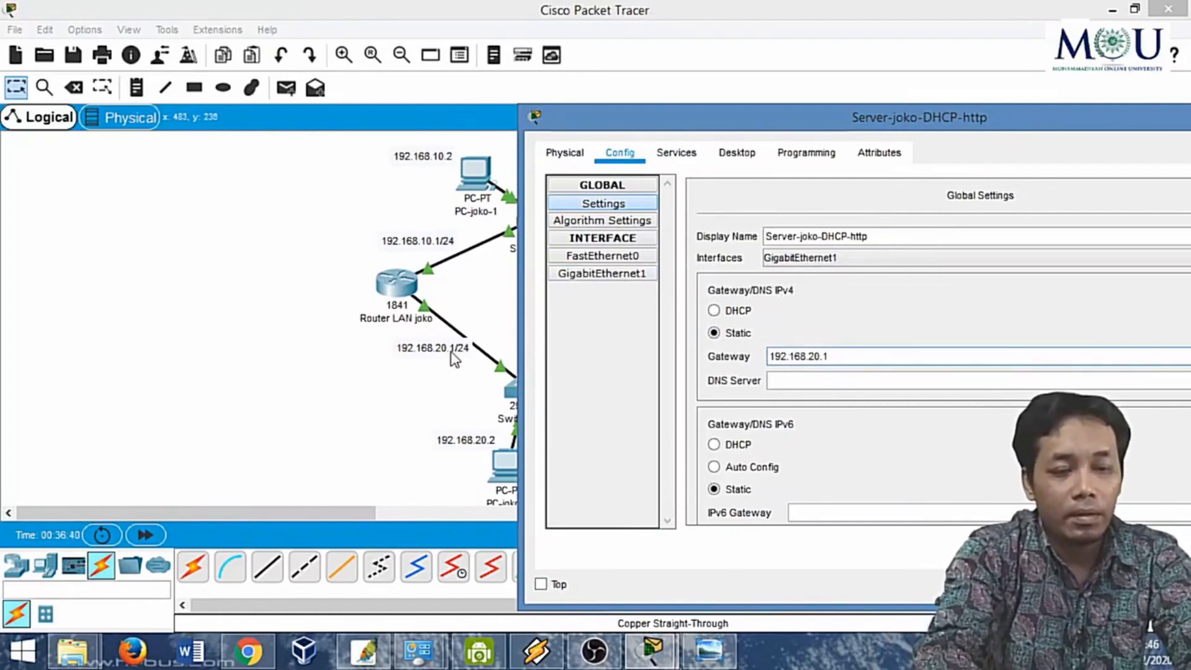
click(796, 379)
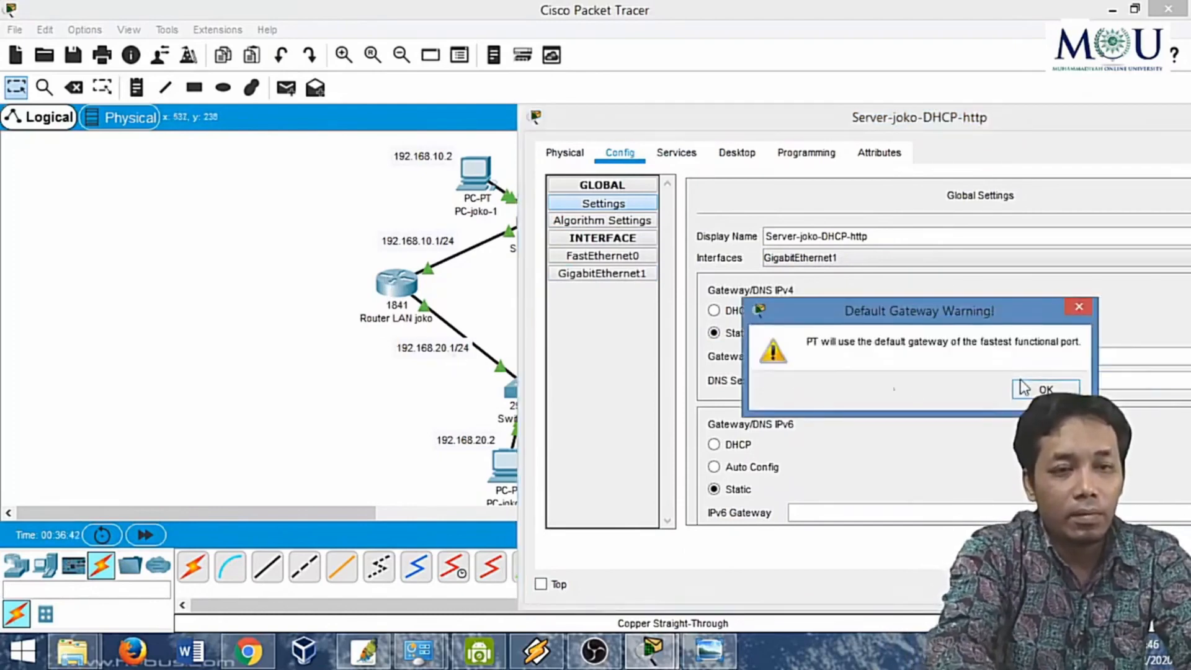
key(Return)
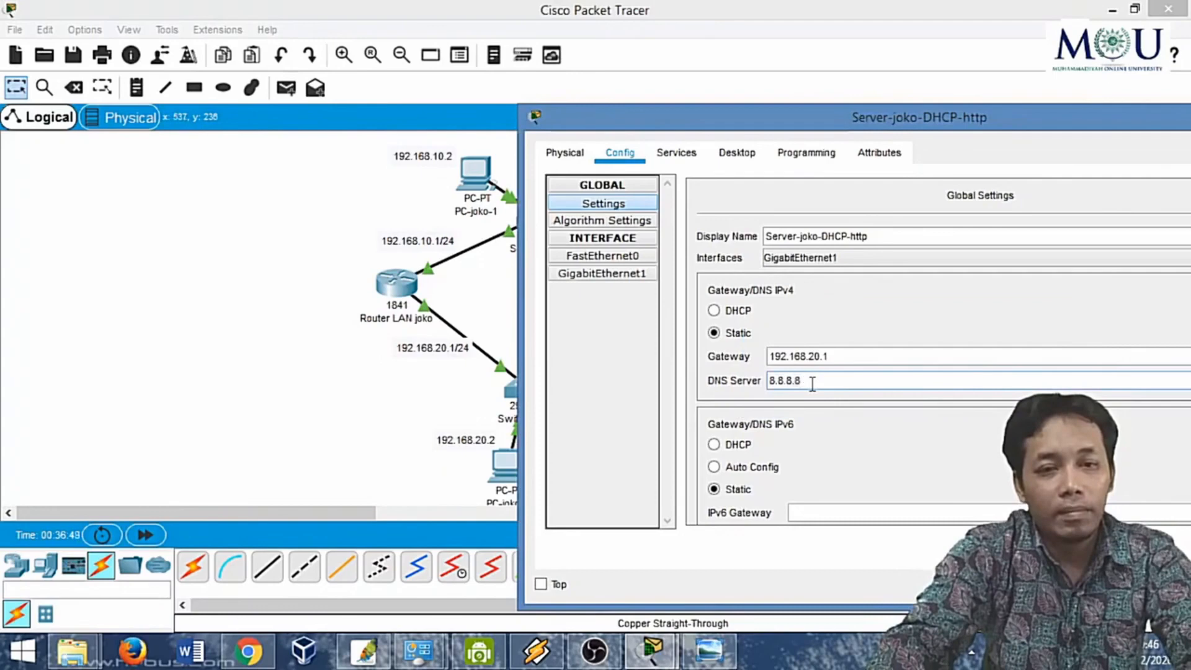
drag(817, 125, 683, 167)
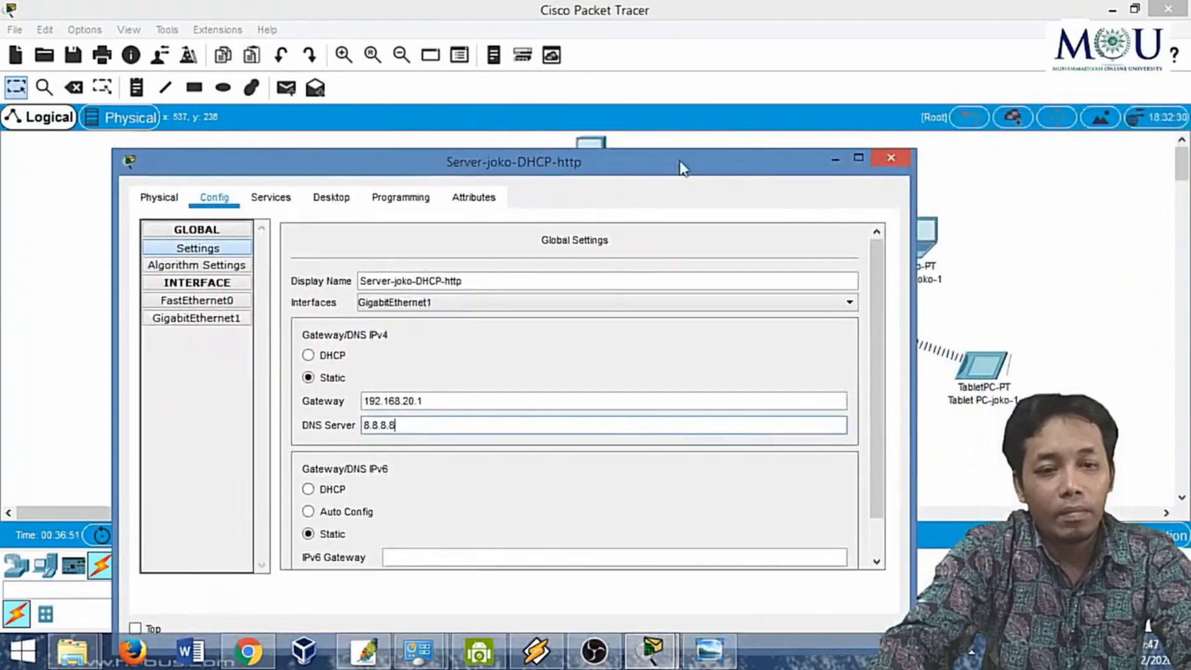
click(891, 162)
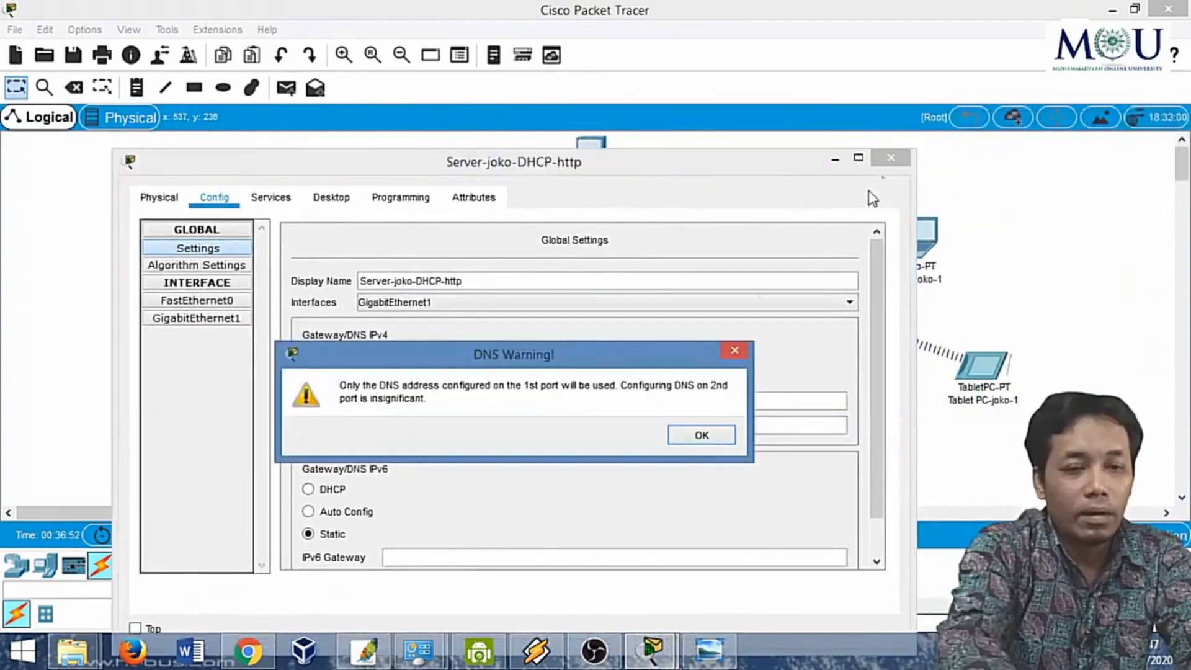
click(703, 436)
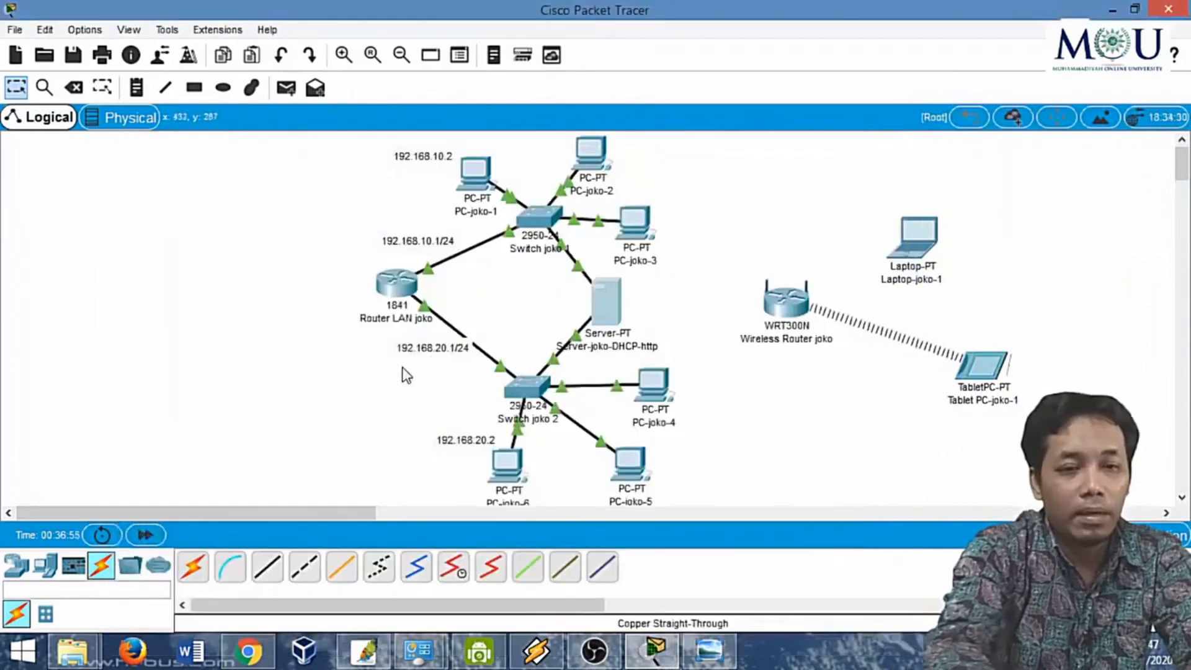
Open the command prompt on Server-joko-DHCP-http and ping the router's LAN gateway 192.168.10.1
drag(612, 299, 612, 297)
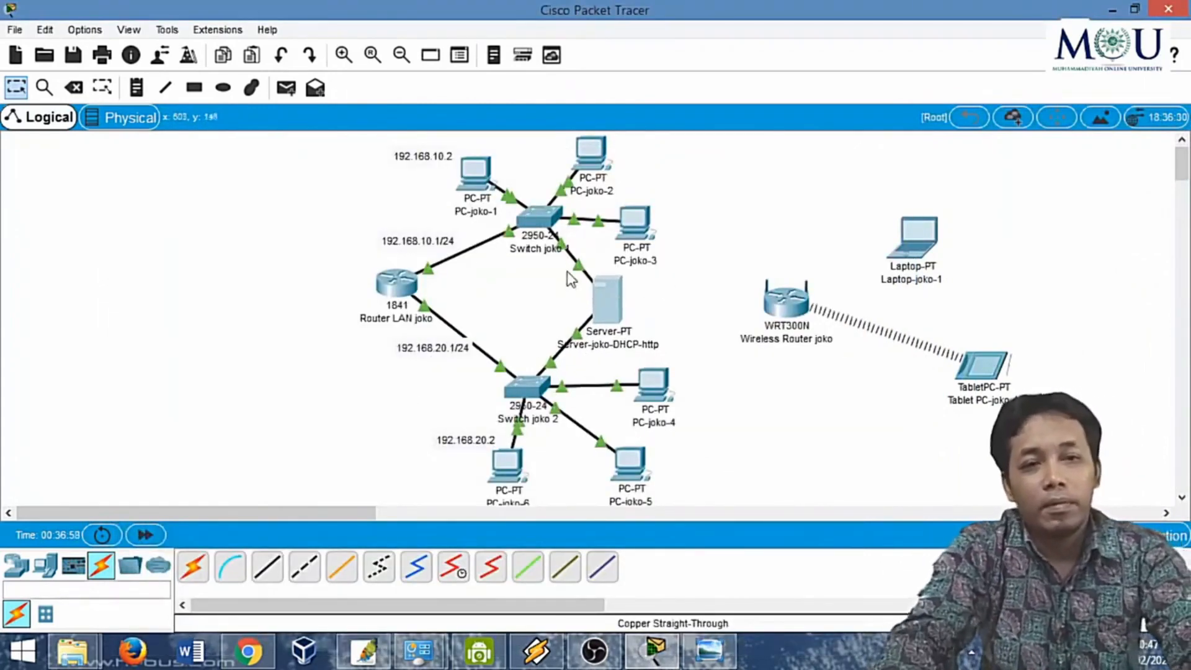
click(610, 303)
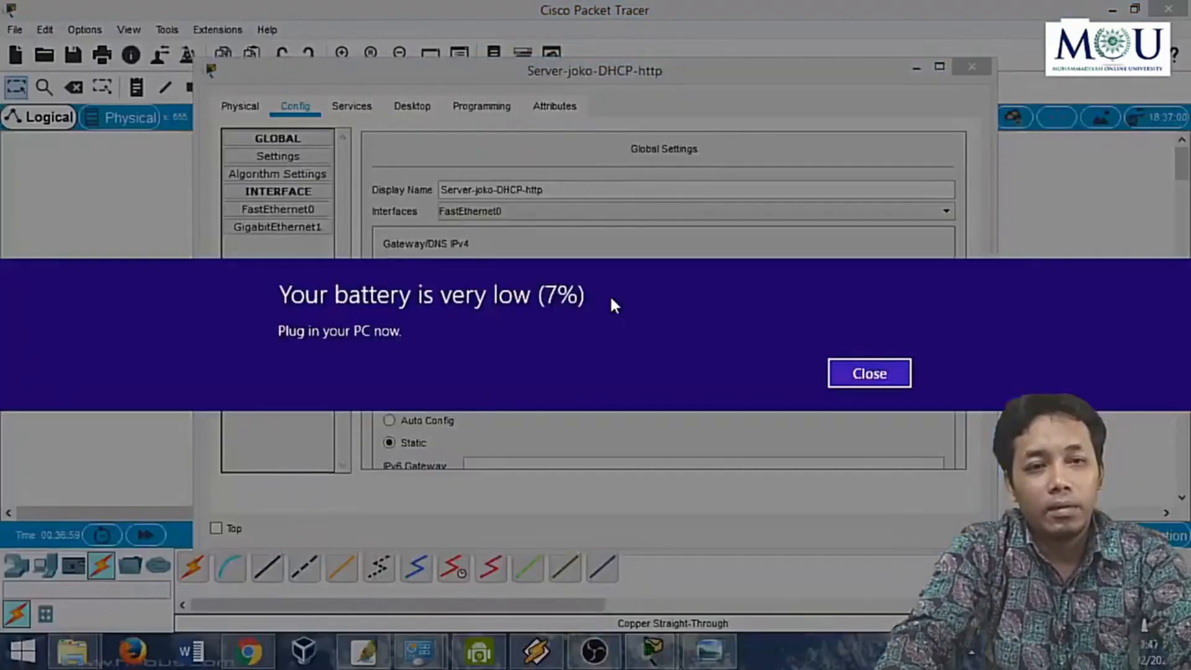
click(896, 376)
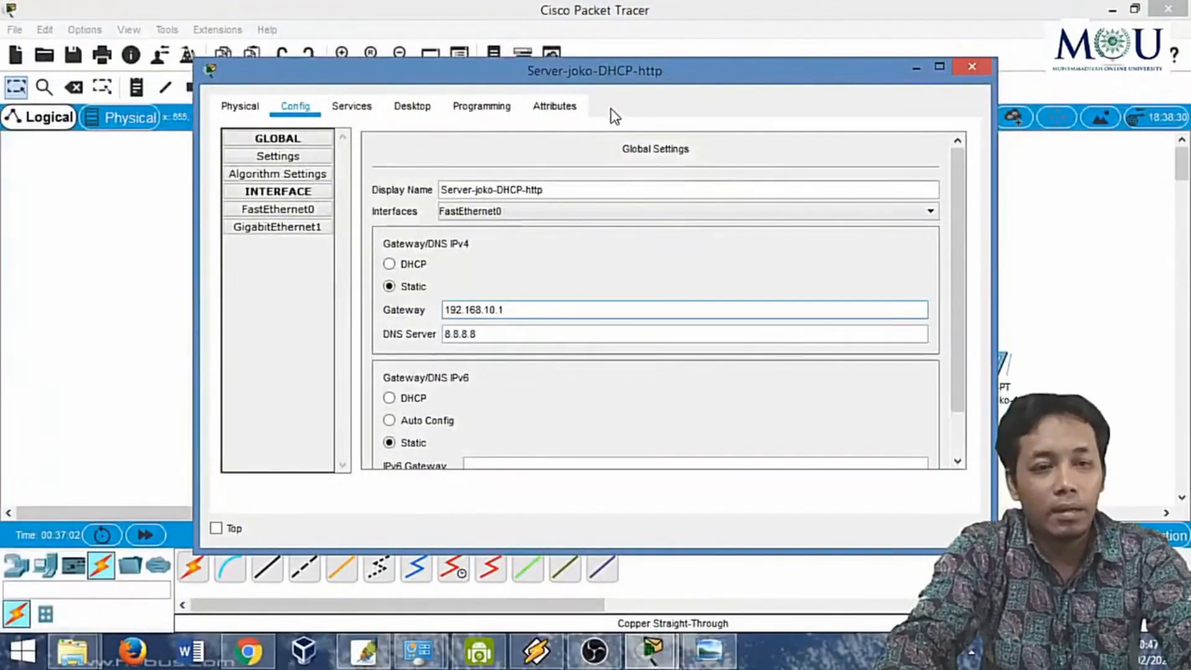
drag(602, 73, 1010, 83)
click(831, 120)
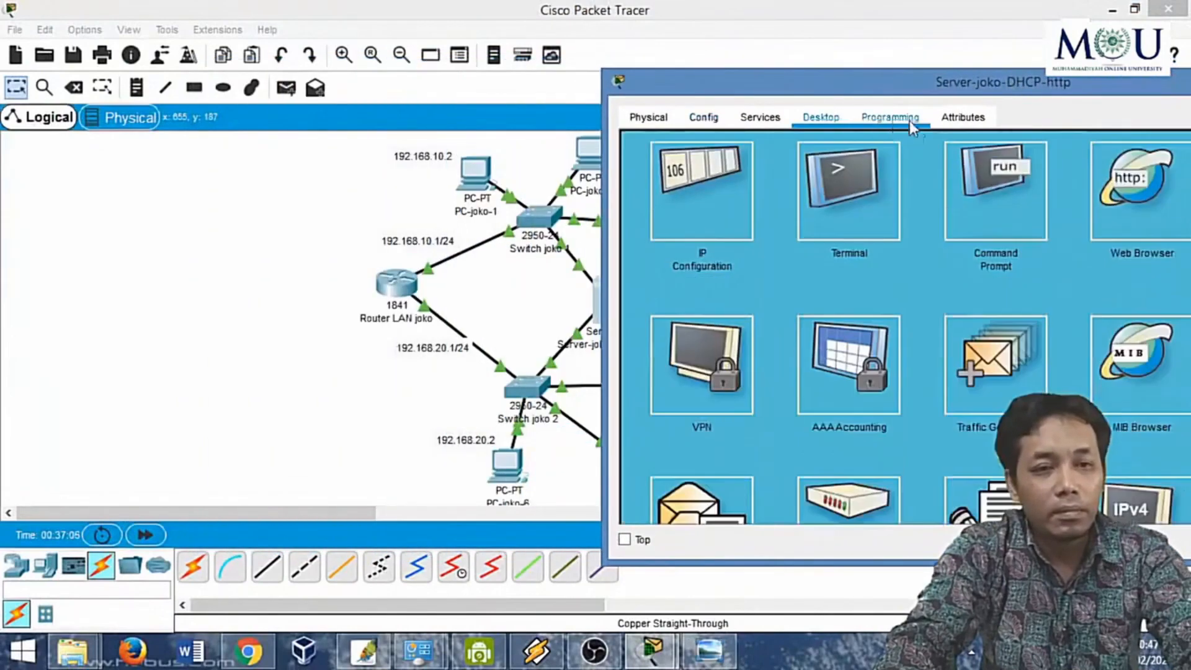
click(1001, 192)
drag(873, 83, 994, 87)
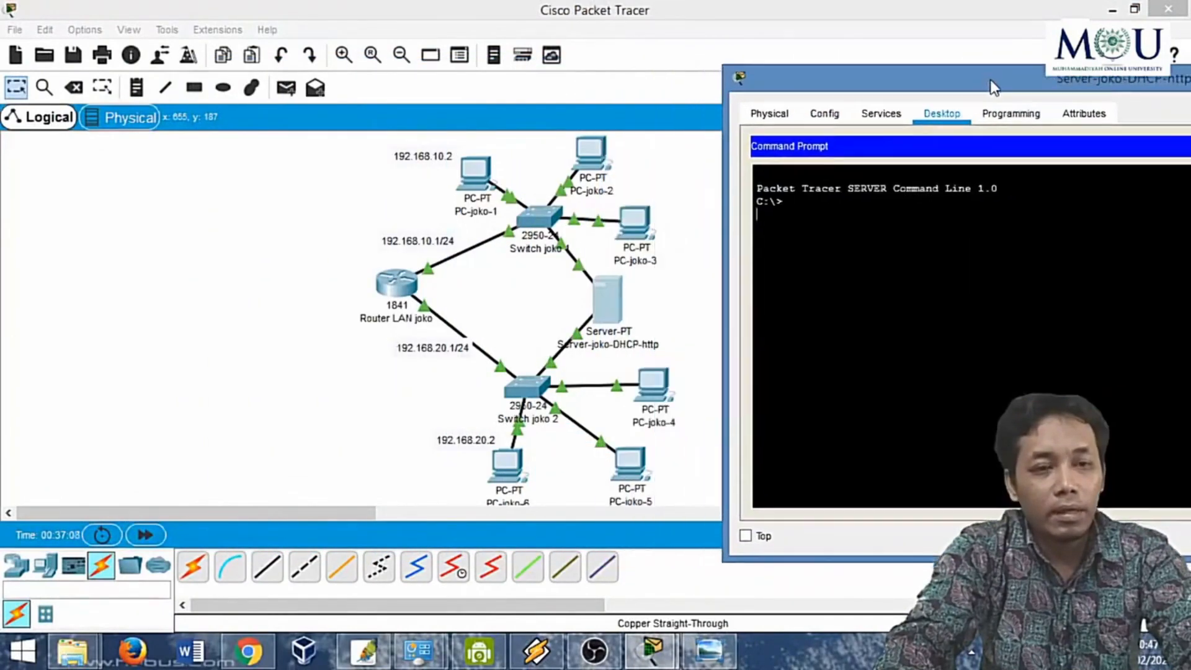
key(Return)
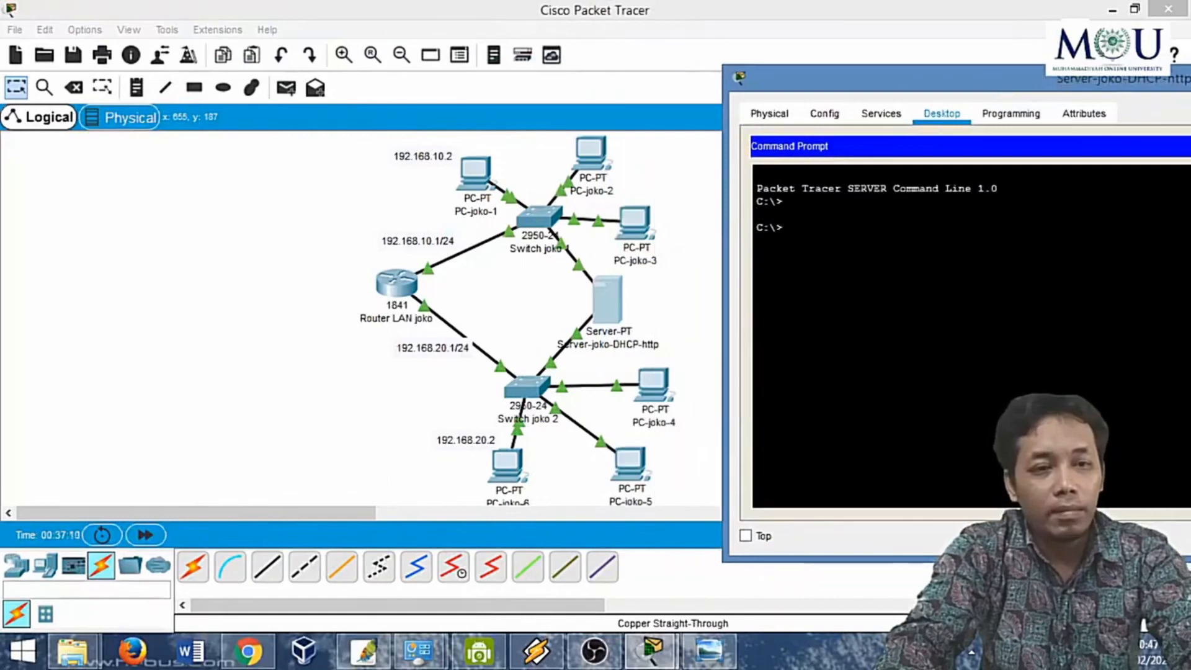
text(ping 192.168.1.1)
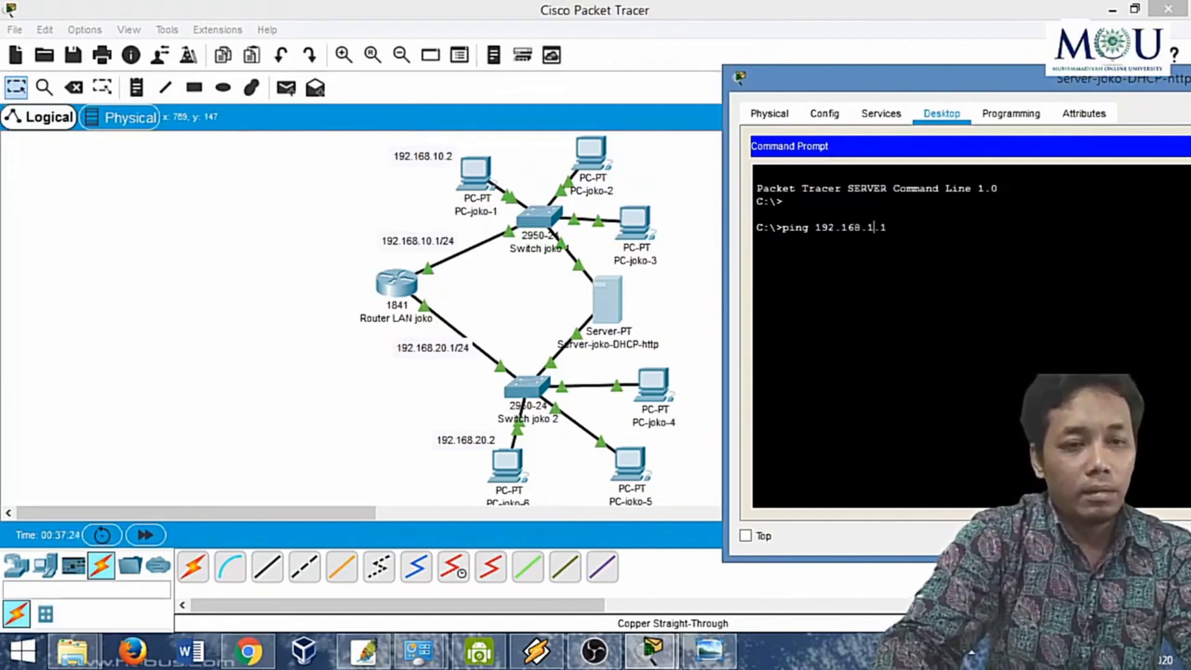
text(0)
key(Return)
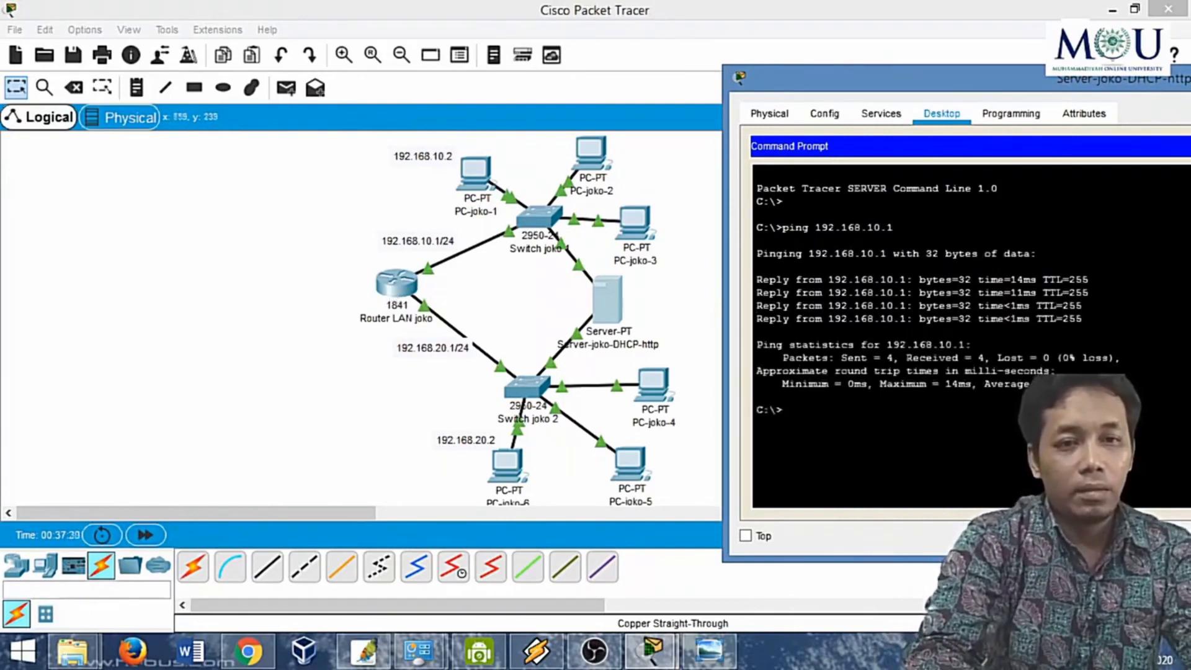
Ping the second LAN's gateway 192.168.20.1 from the server's command prompt and close the server window
key(Up)
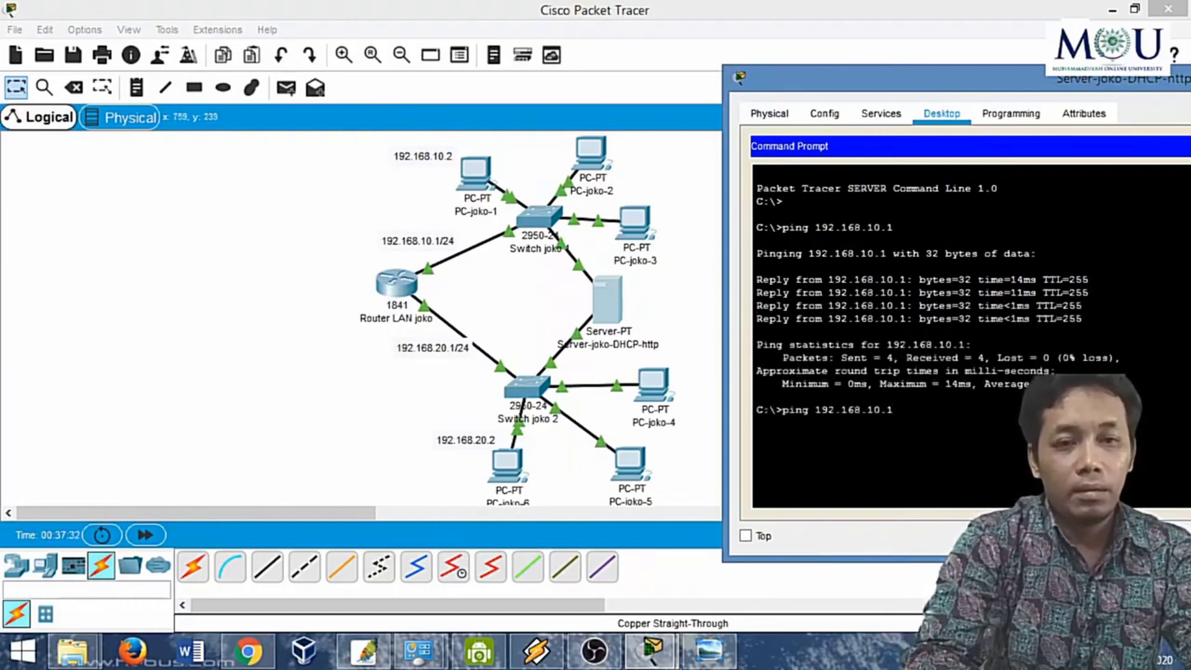
key(Left)
key(Left)
key(Left)
key(BackSpace)
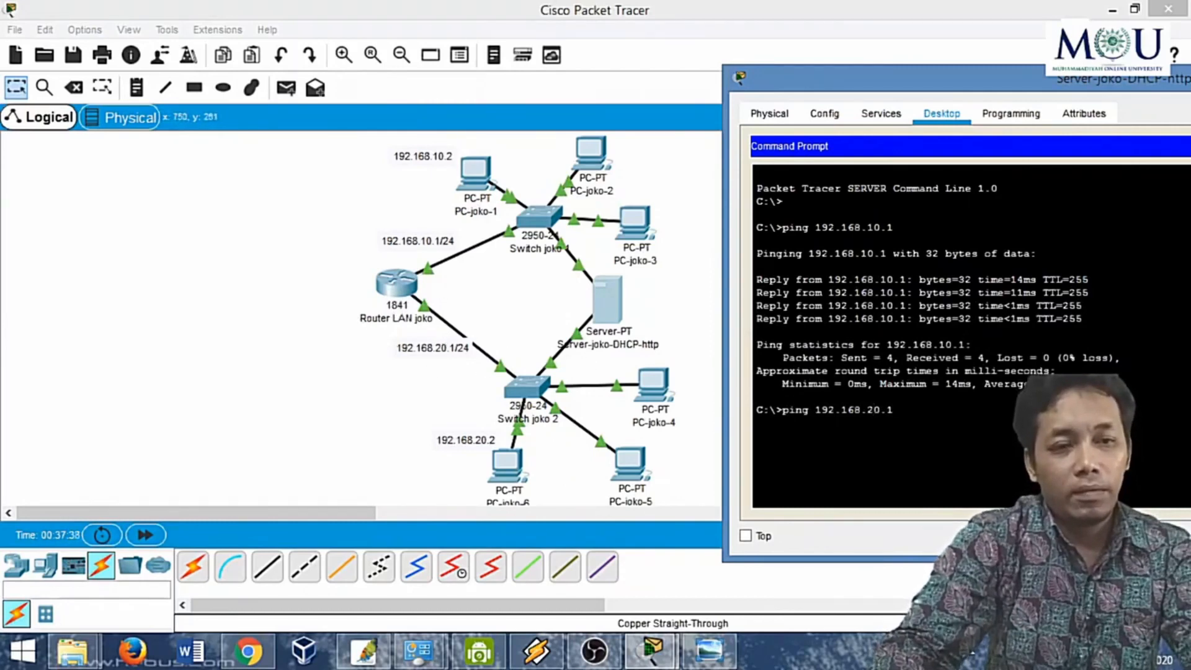
key(Return)
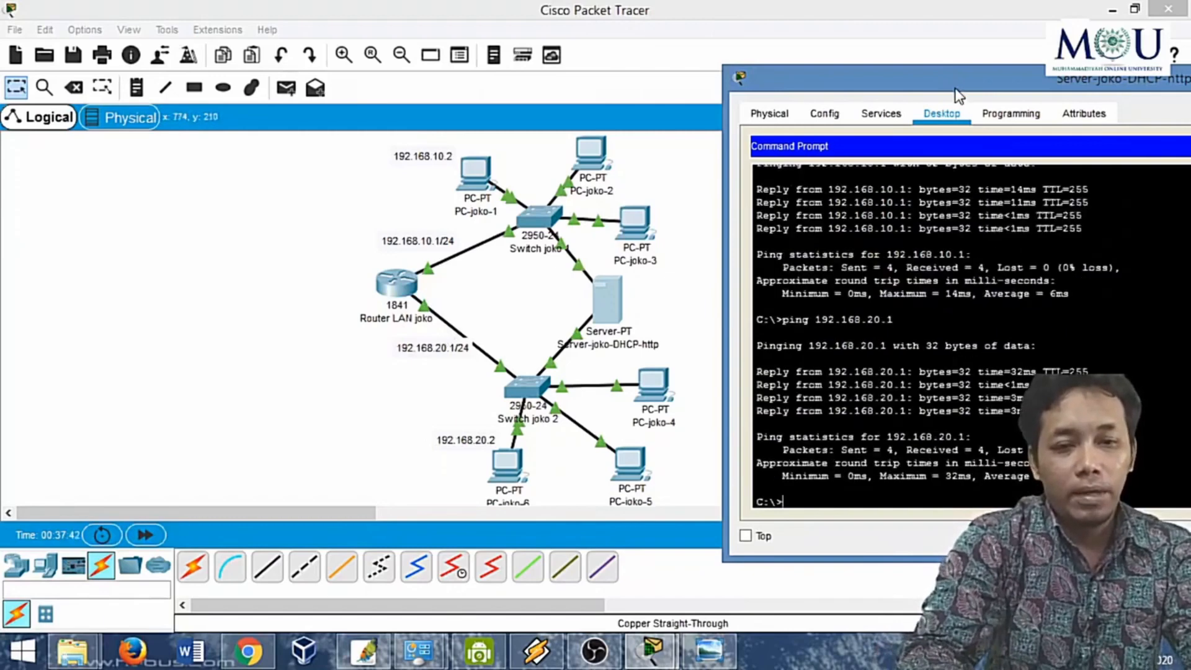
drag(956, 90, 749, 87)
drag(909, 87, 374, 147)
click(702, 135)
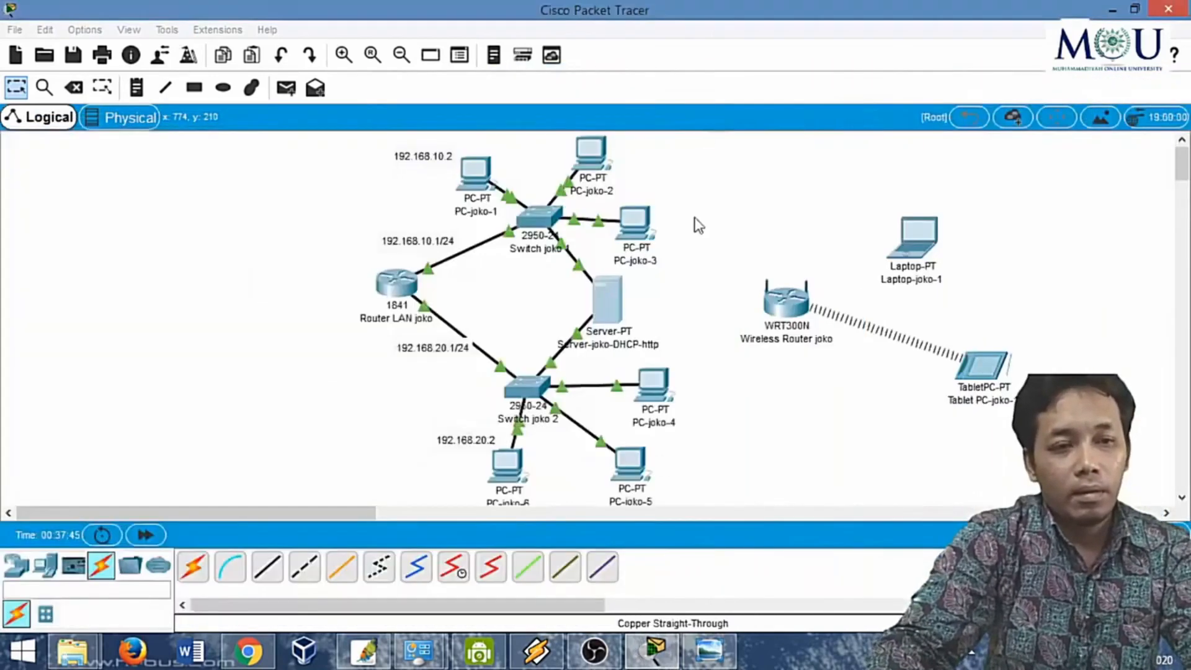
click(589, 656)
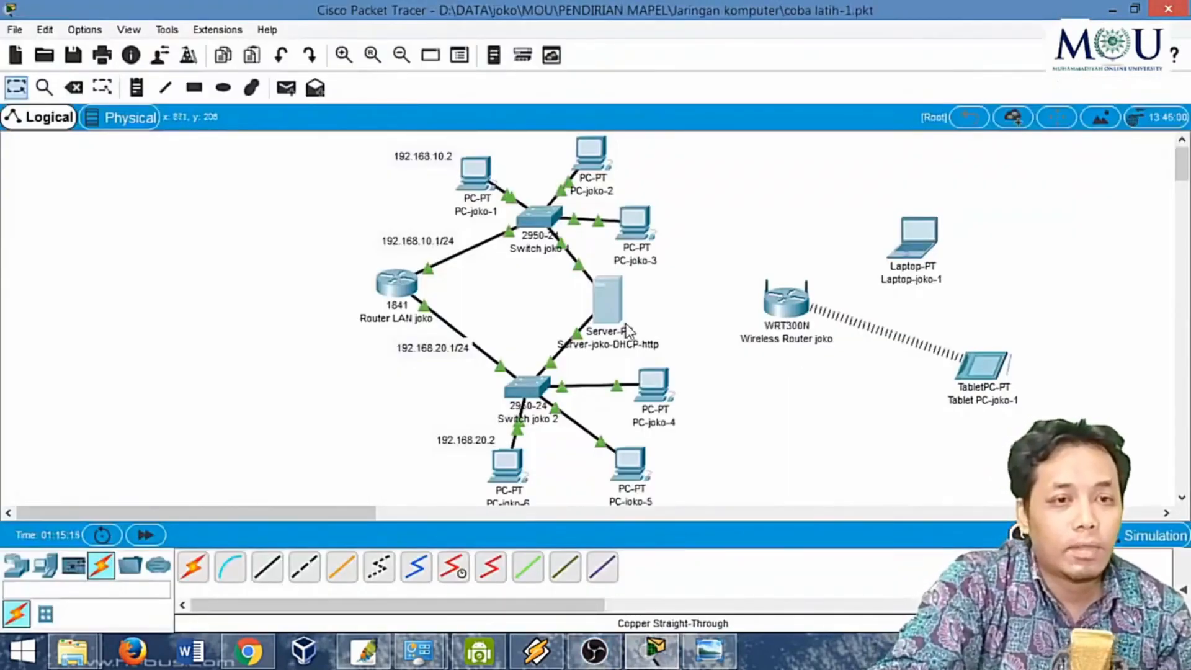
Open the DHCP service settings of Server-joko-DHCP-http for FastEthernet0, keeping the window clear of the topology
mouse_move(617, 324)
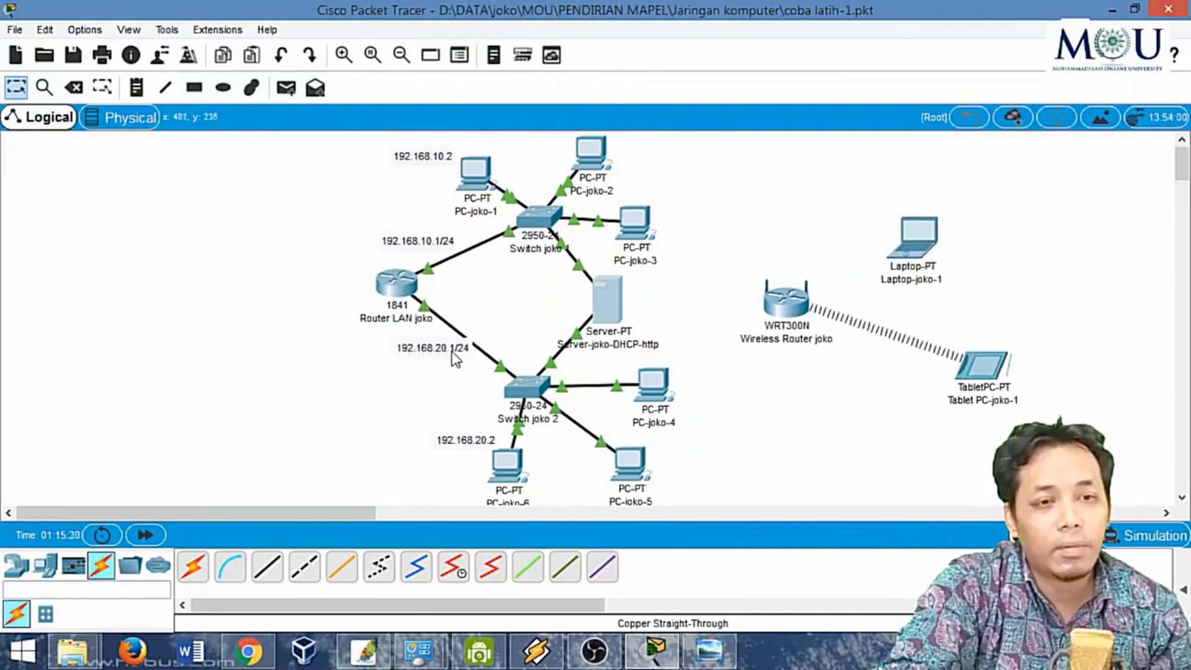
click(611, 302)
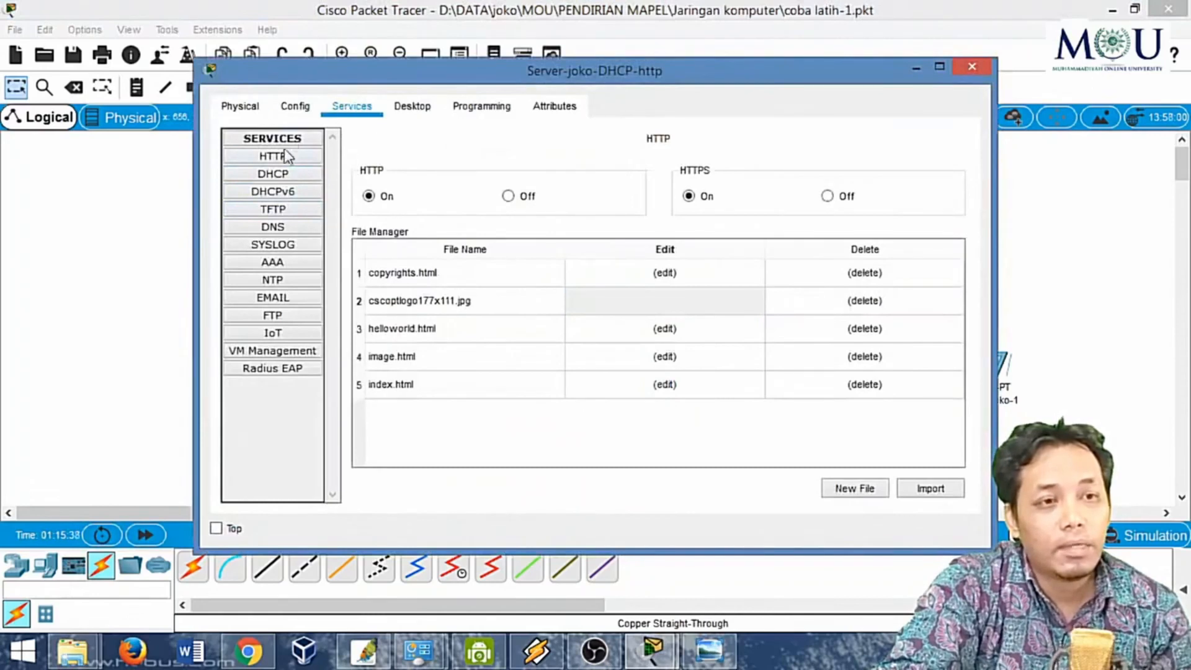
click(280, 175)
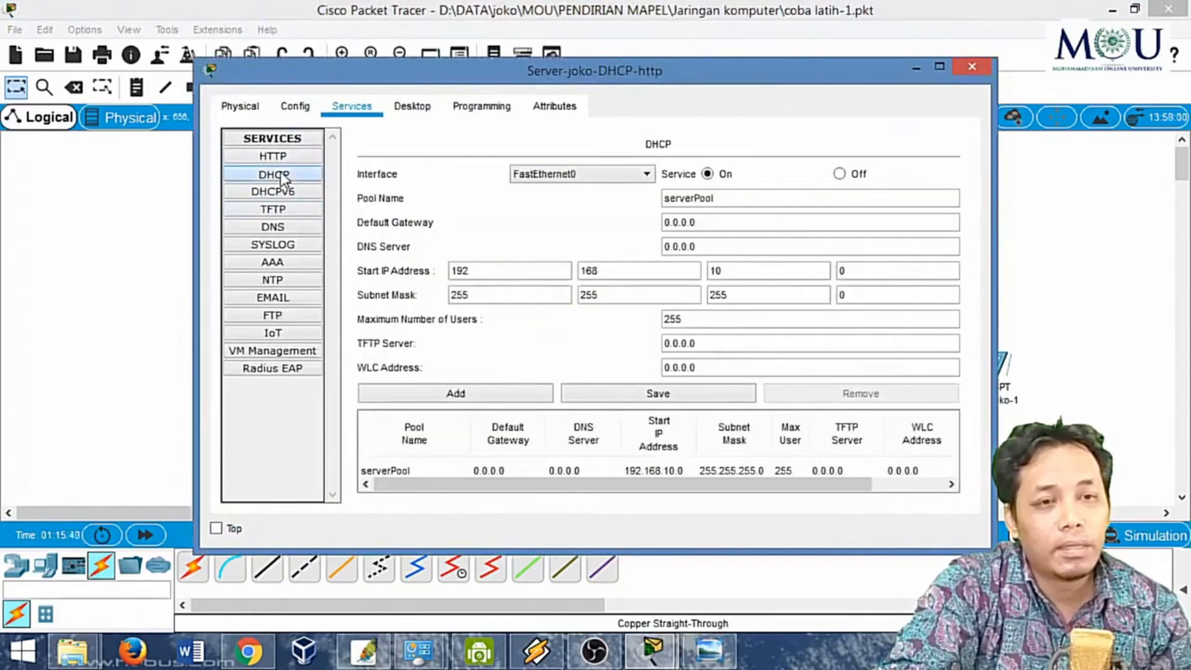
click(574, 177)
click(575, 177)
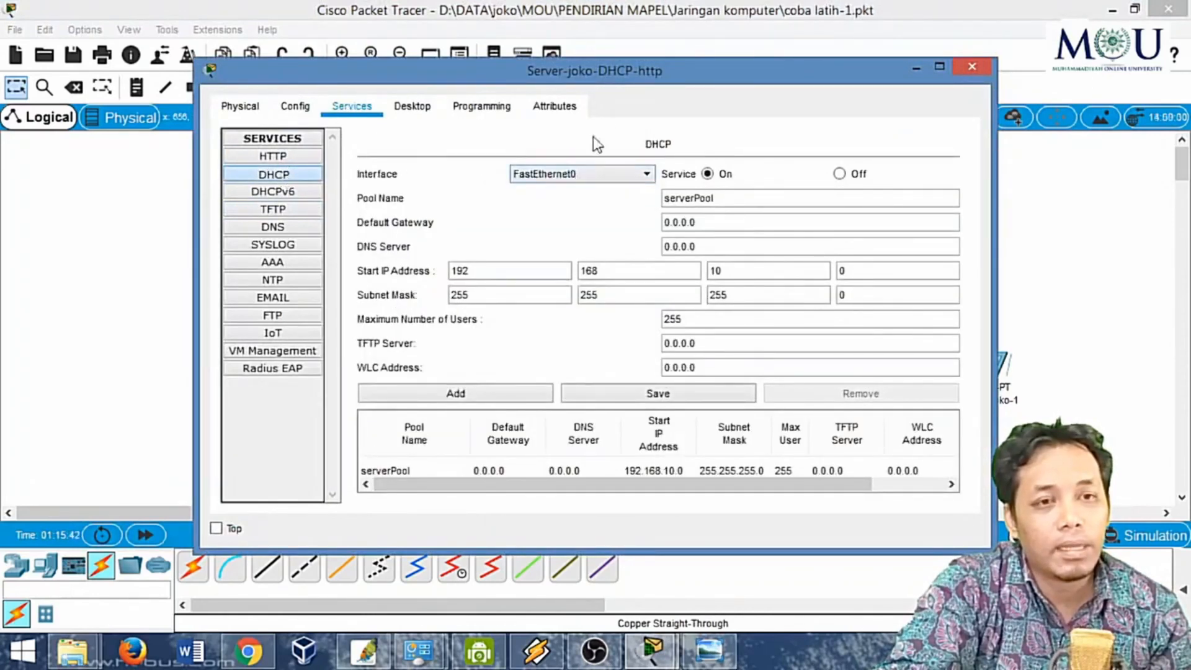
drag(992, 166, 682, 171)
drag(615, 71, 385, 90)
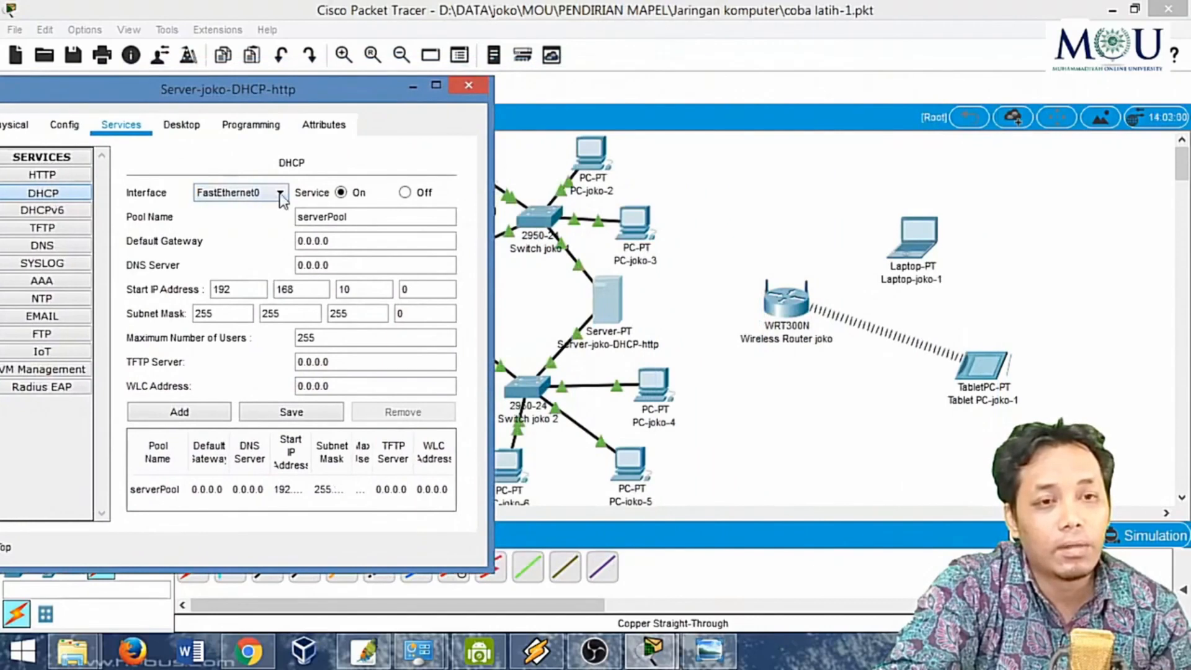
Check the DHCP pool settings of GigabitEthernet1 and return to those of FastEthernet0
click(241, 196)
click(241, 216)
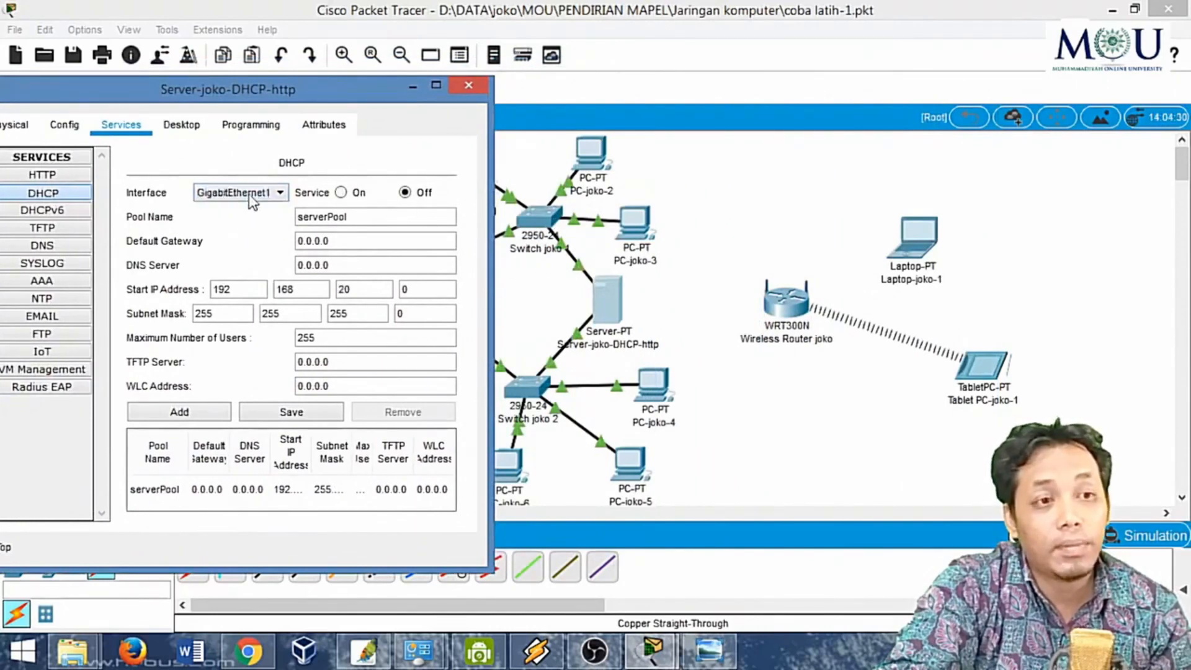
click(280, 193)
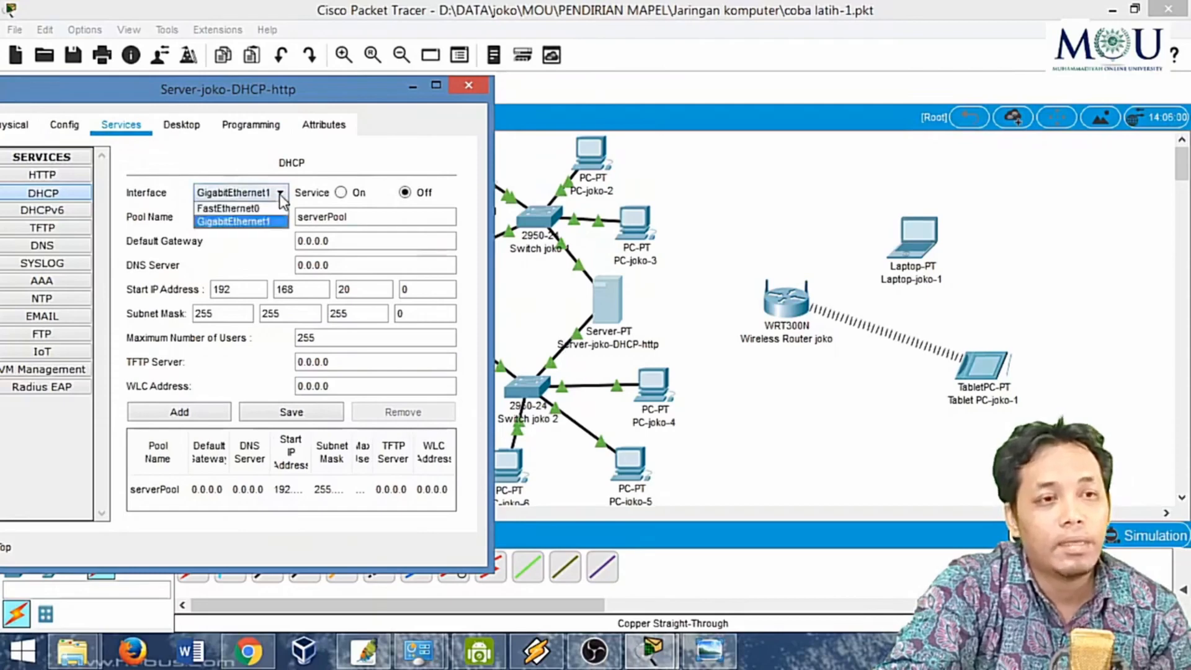
click(252, 207)
Select serverPool on FastEthernet0 and switch the DHCP service off and on again
drag(359, 80, 368, 118)
click(193, 530)
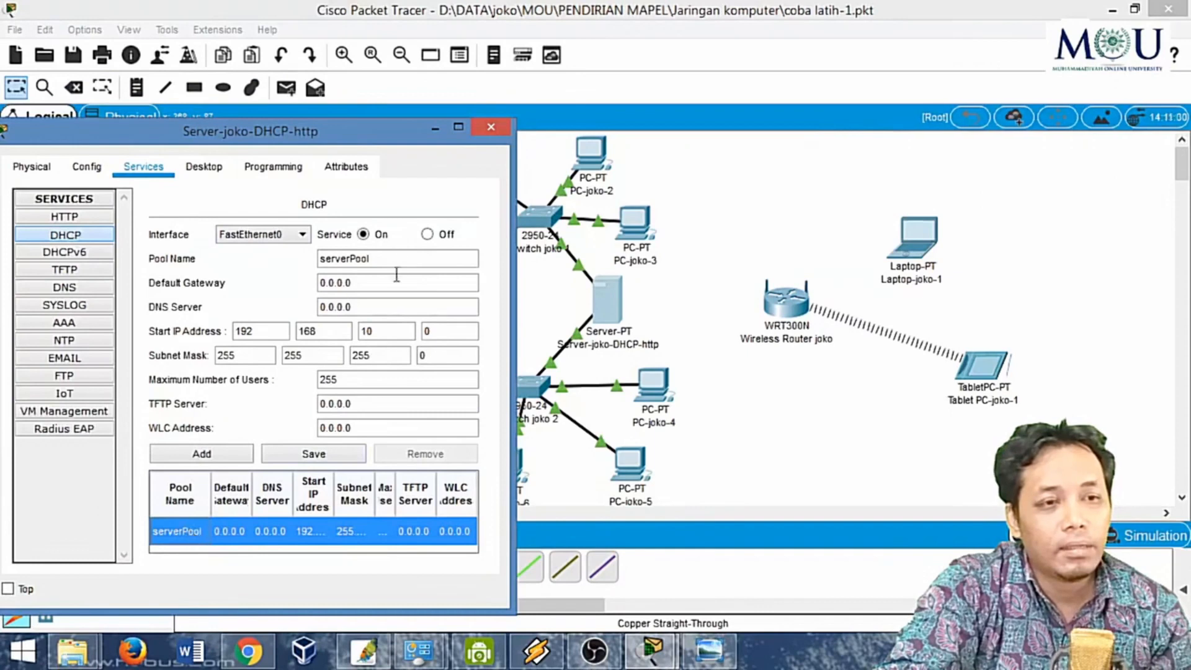
click(428, 234)
click(363, 234)
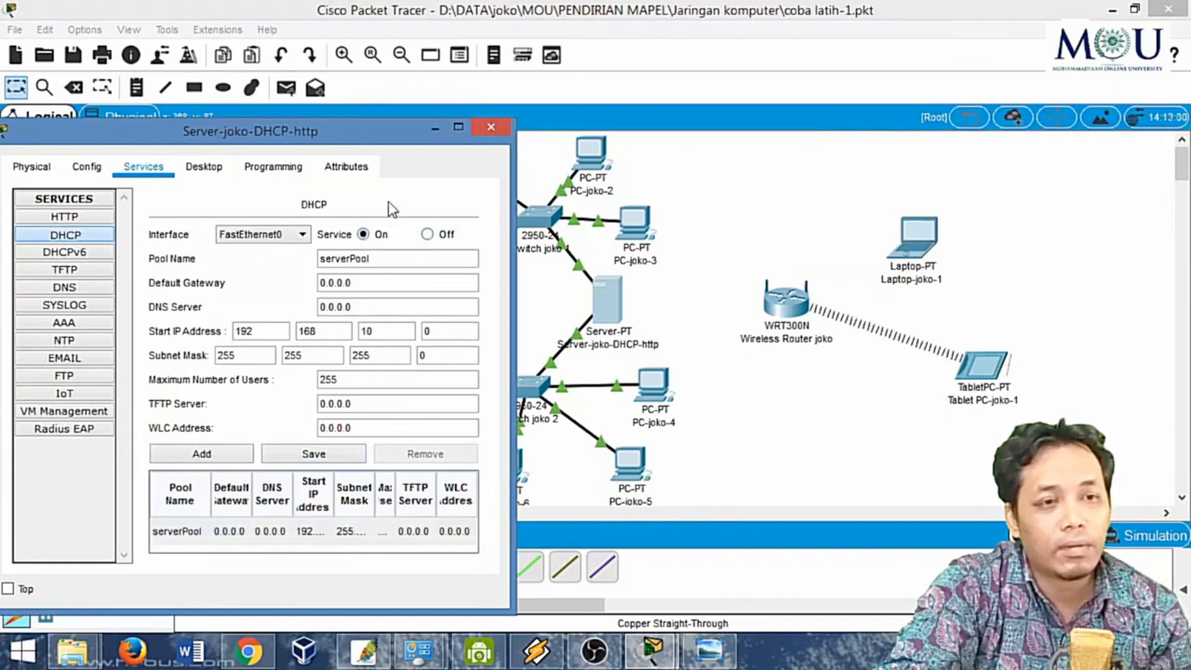
Set the default gateway of serverPool on FastEthernet0 to 192.168.10.1, with the server window moved clear of the LAN topology
click(197, 531)
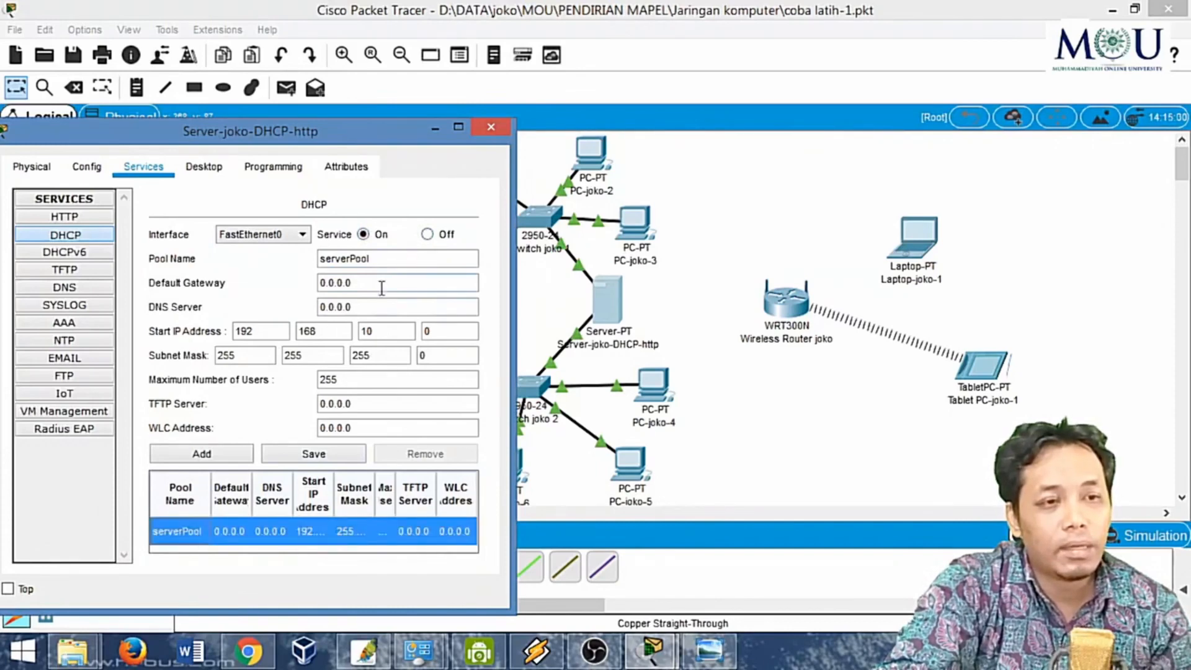
drag(382, 283, 319, 217)
drag(345, 136, 995, 121)
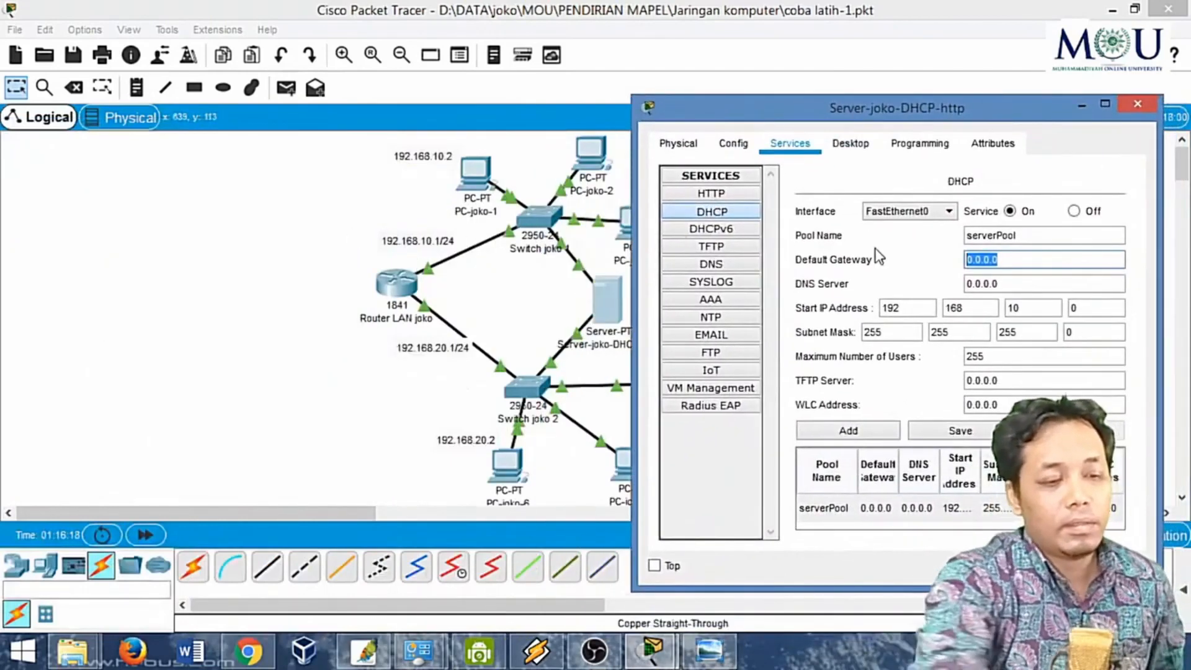
text(192)
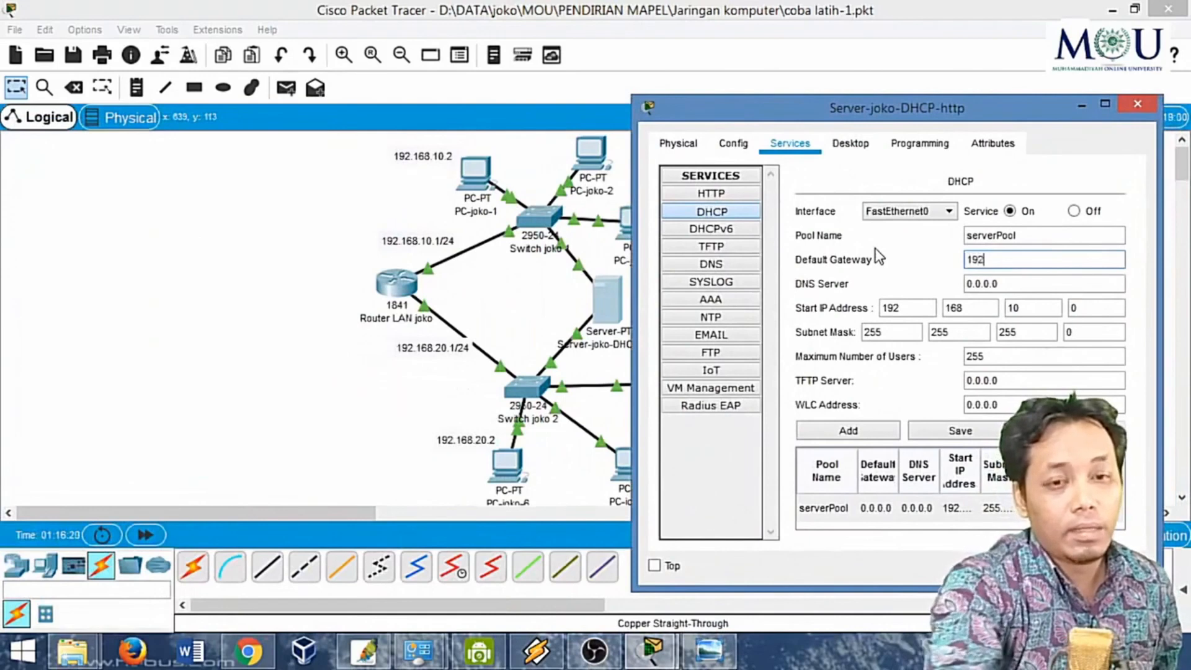
text(.1)
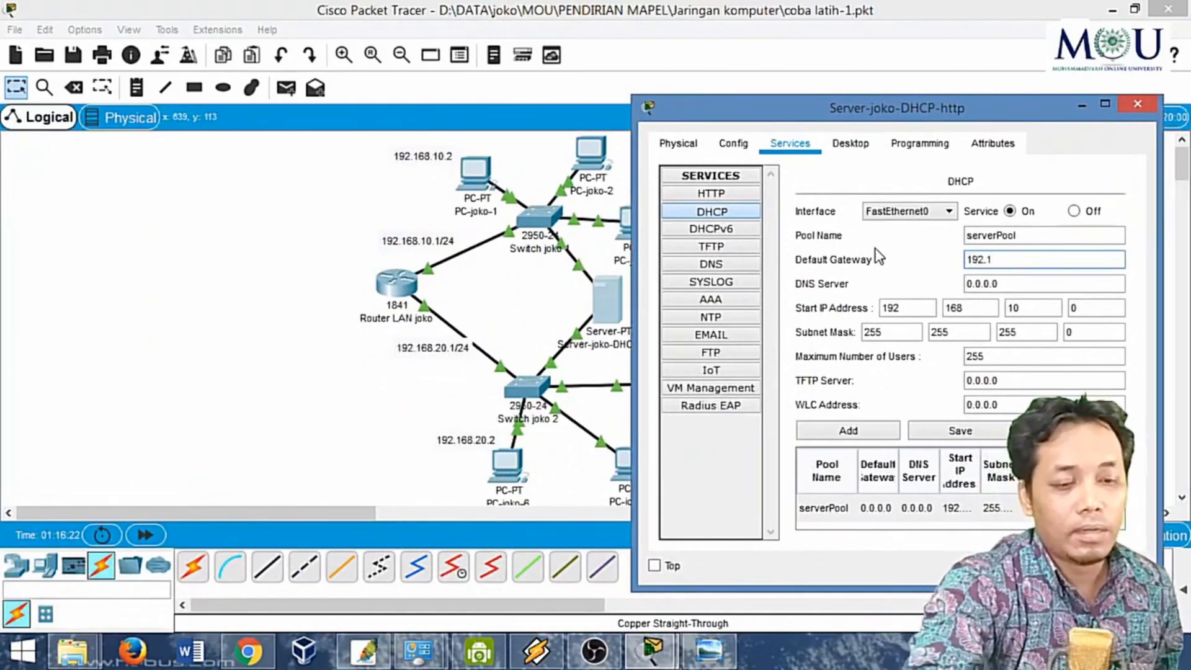
text(68)
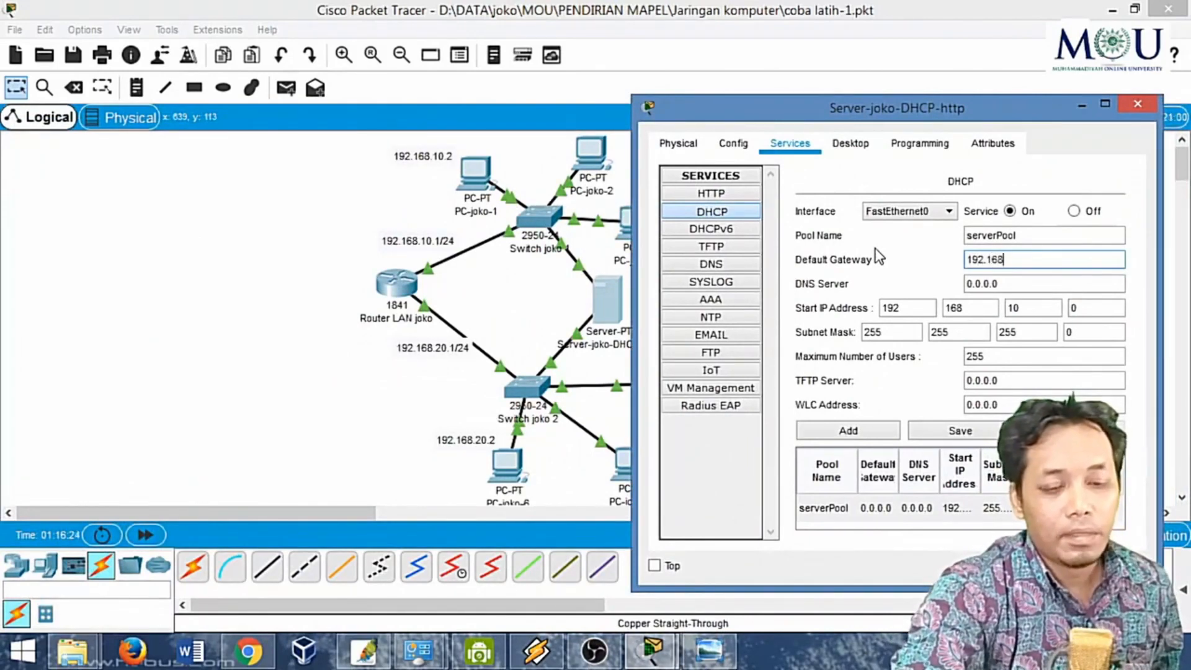
text(.10)
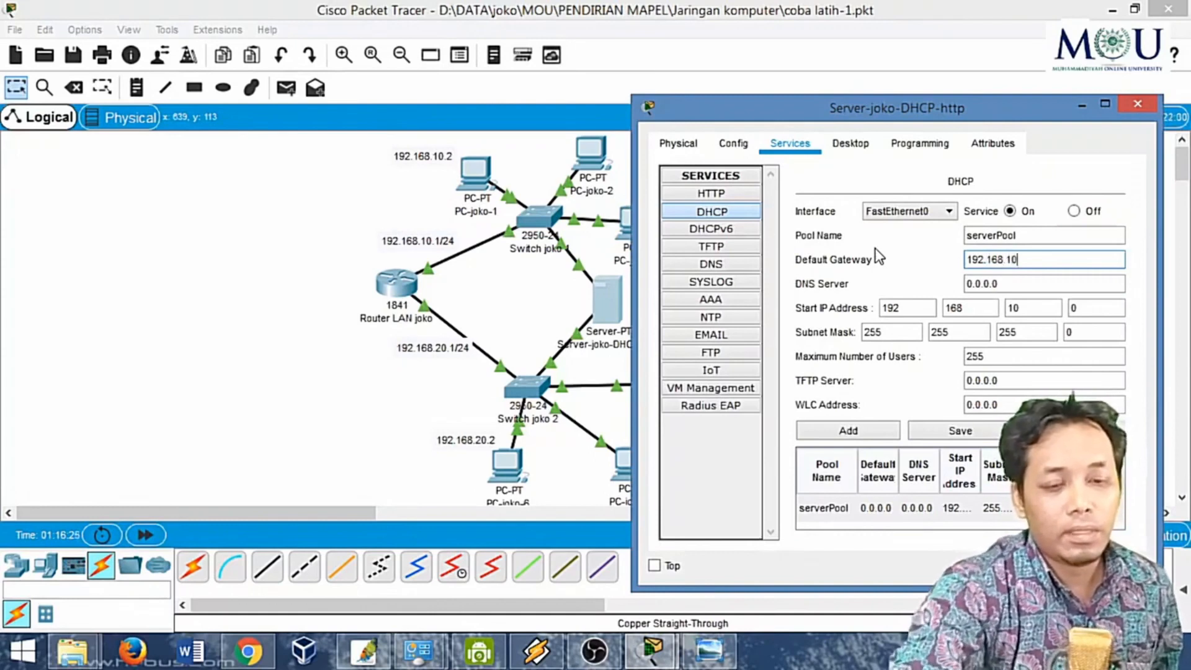
text(.1)
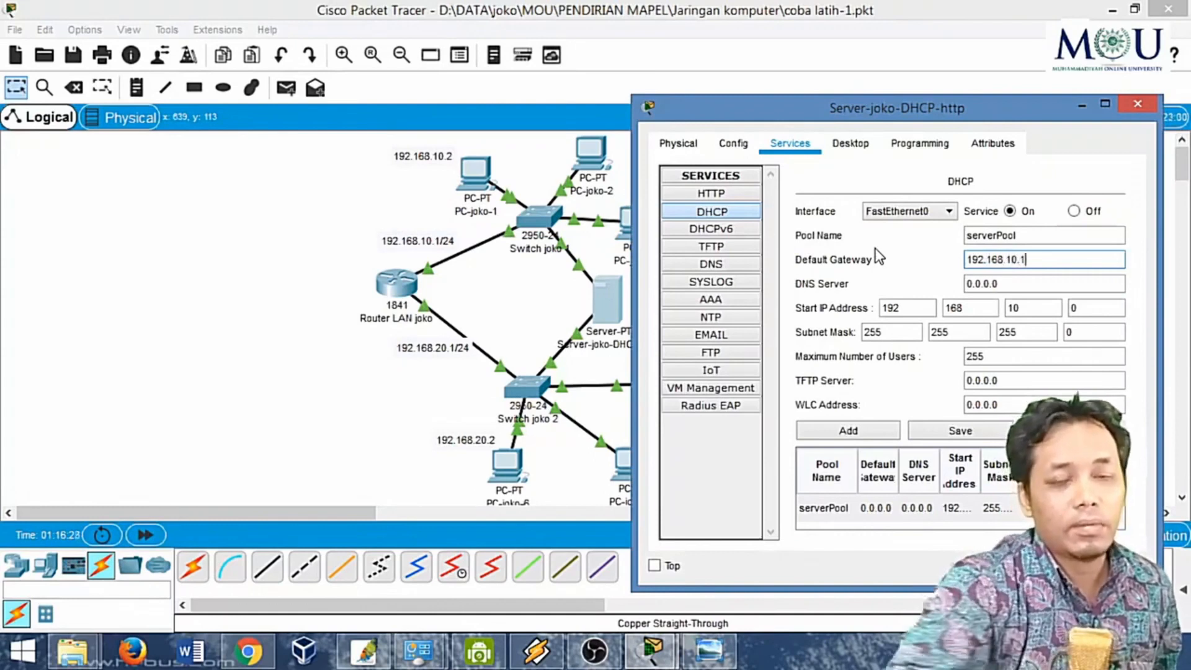
Set the DNS server of the FastEthernet0 pool to 8.8.8.8
key(Tab)
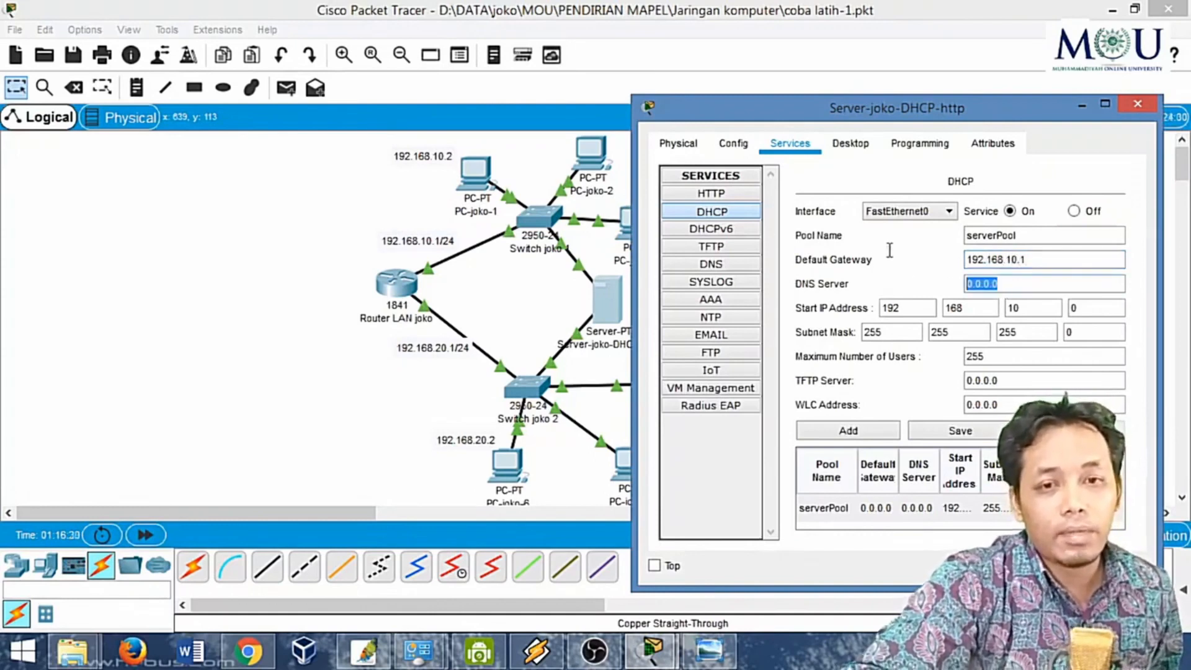
text(8.8)
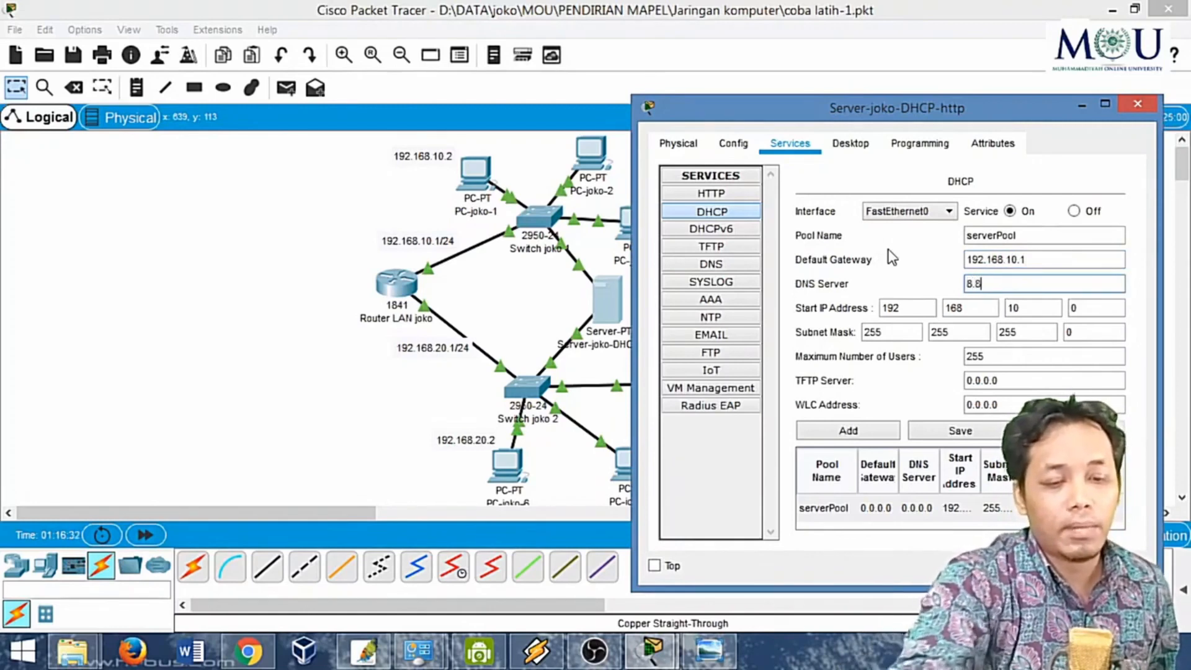
text(.8.8)
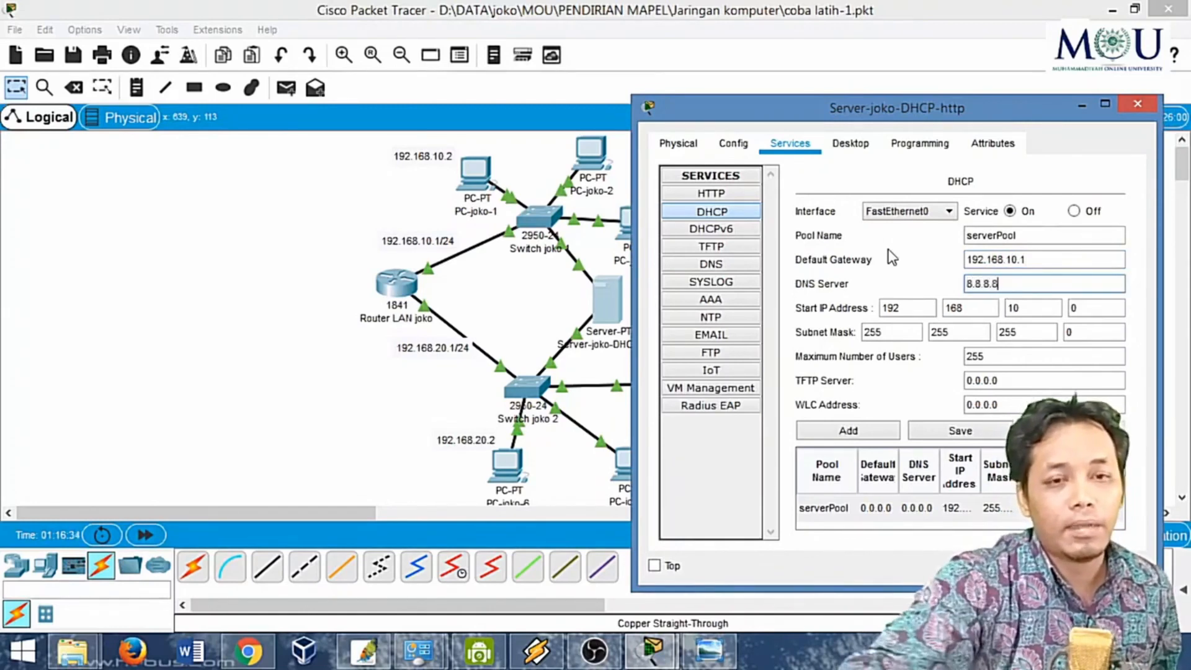
Examine the start IP address and the maximum number of users of the FastEthernet0 pool
click(1016, 308)
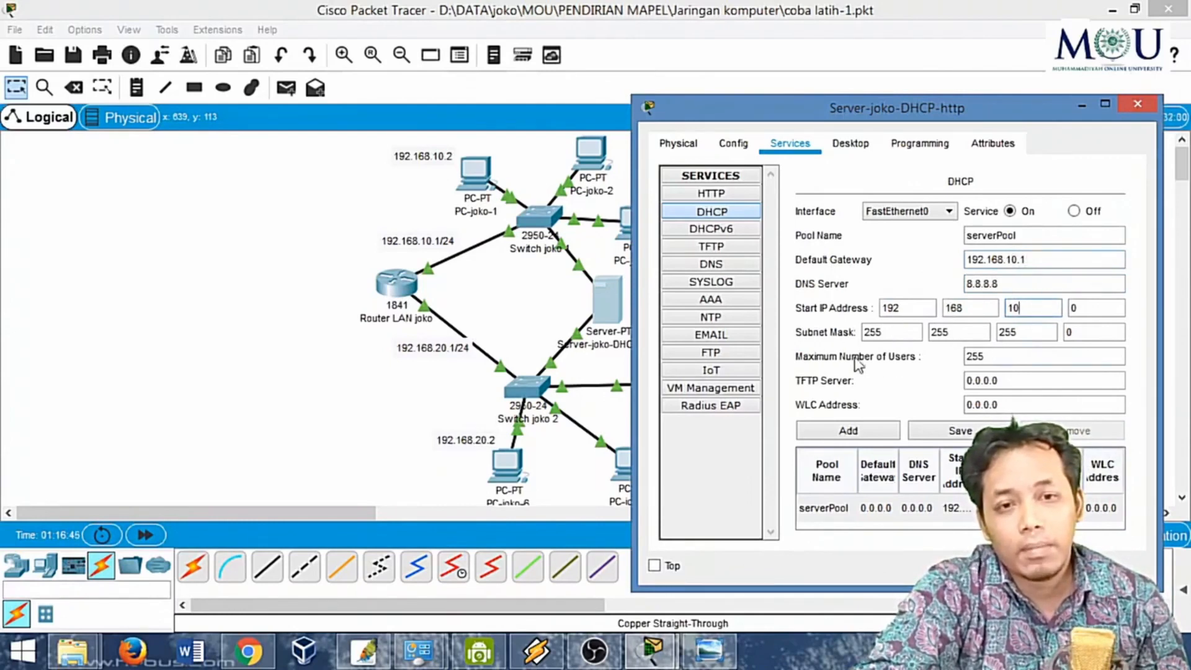
drag(986, 356, 965, 350)
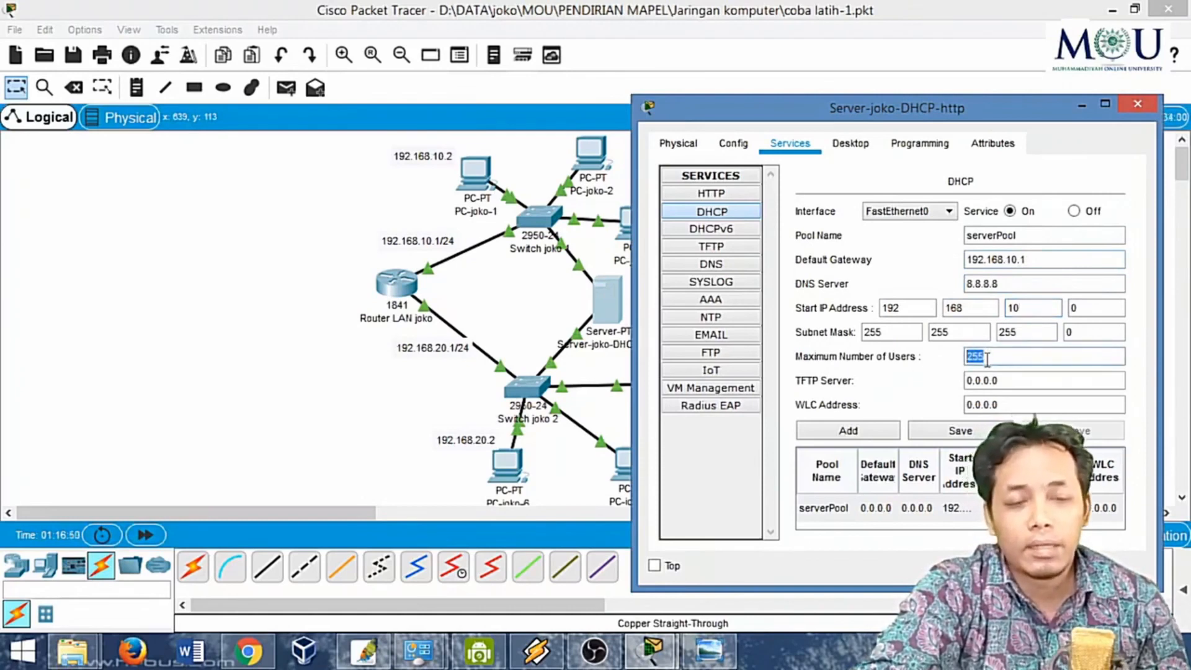
click(986, 357)
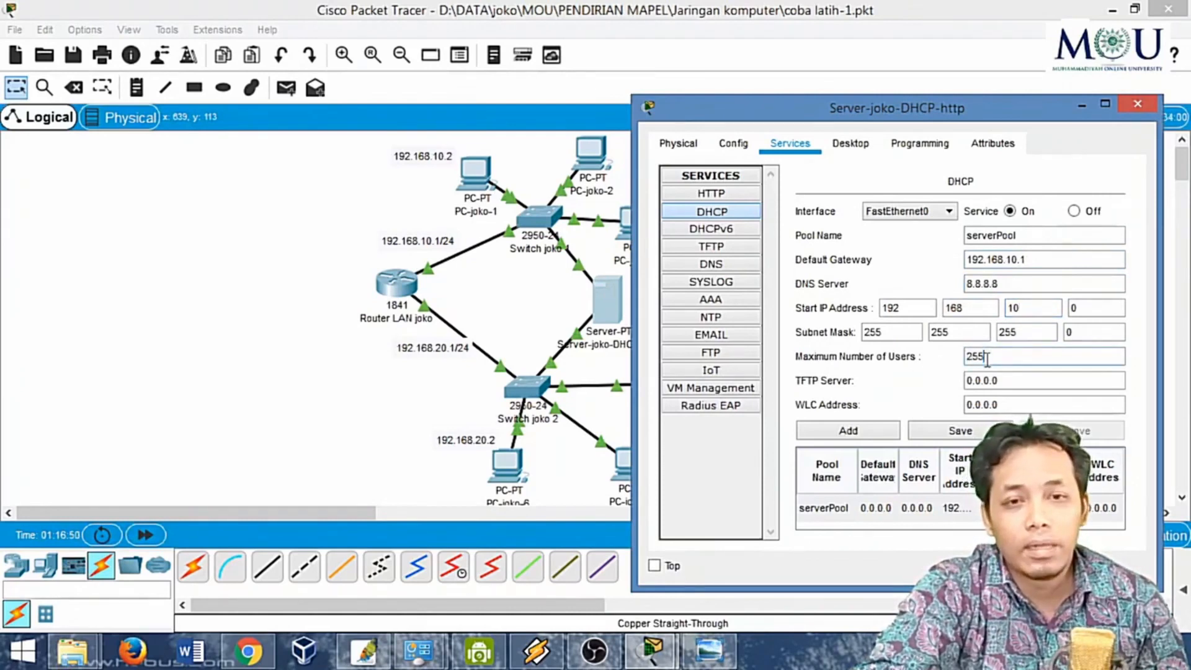
click(1076, 307)
click(895, 307)
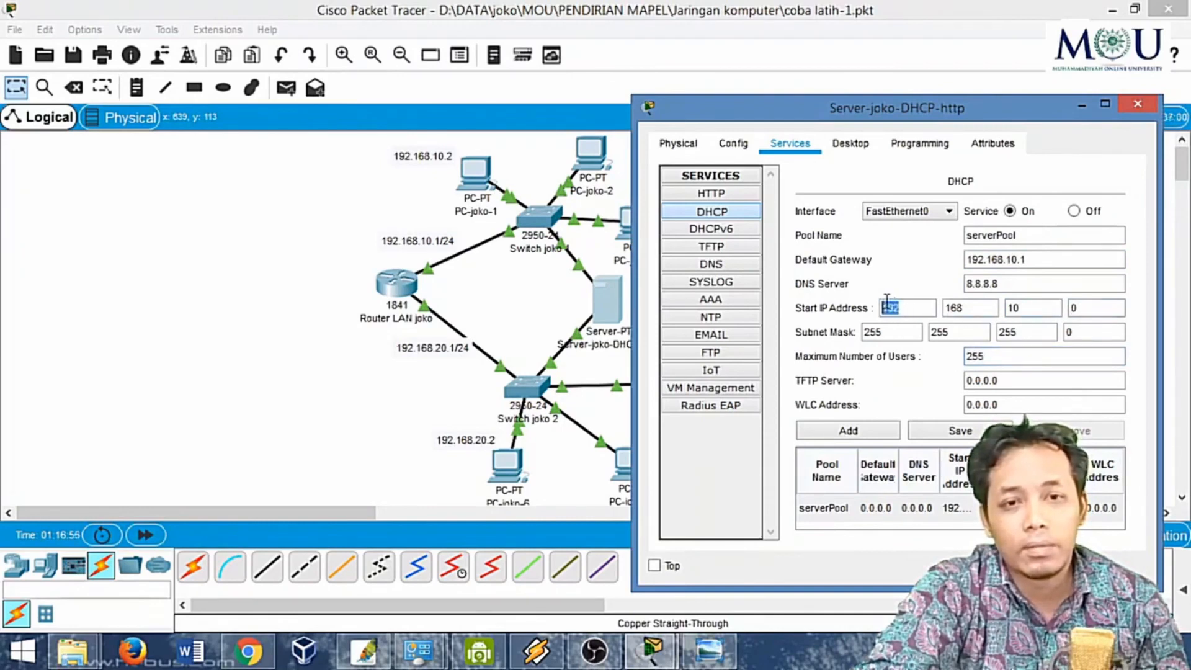
click(951, 305)
click(1012, 307)
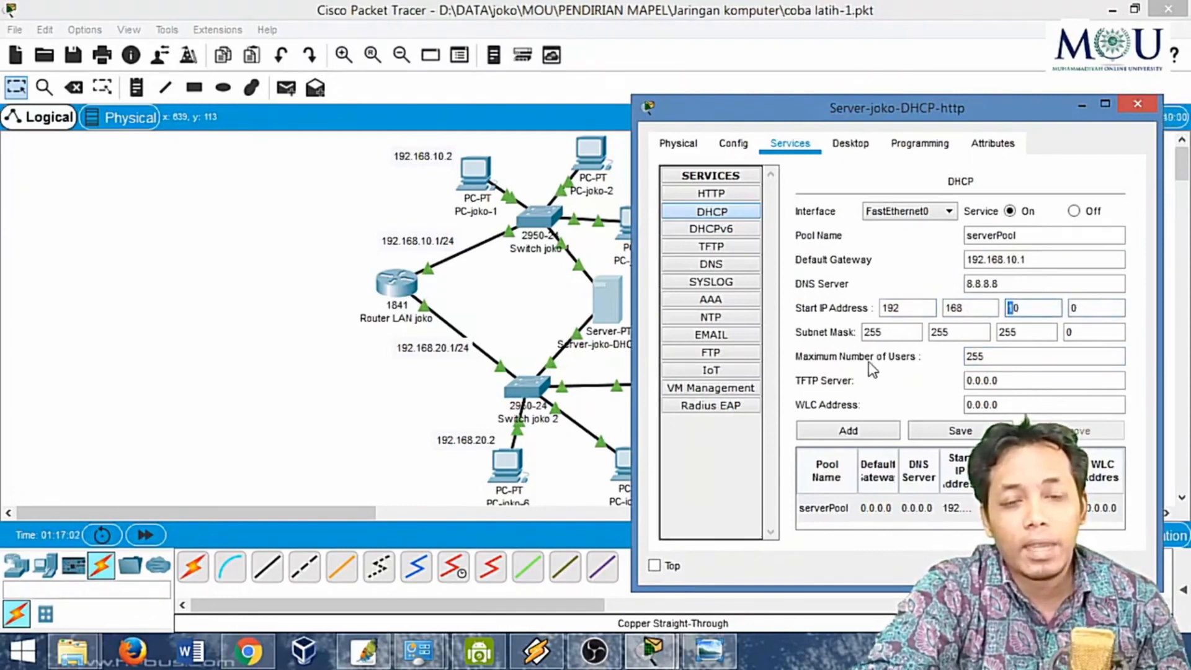
Set the maximum number of users of the FastEthernet0 pool to 253
click(983, 356)
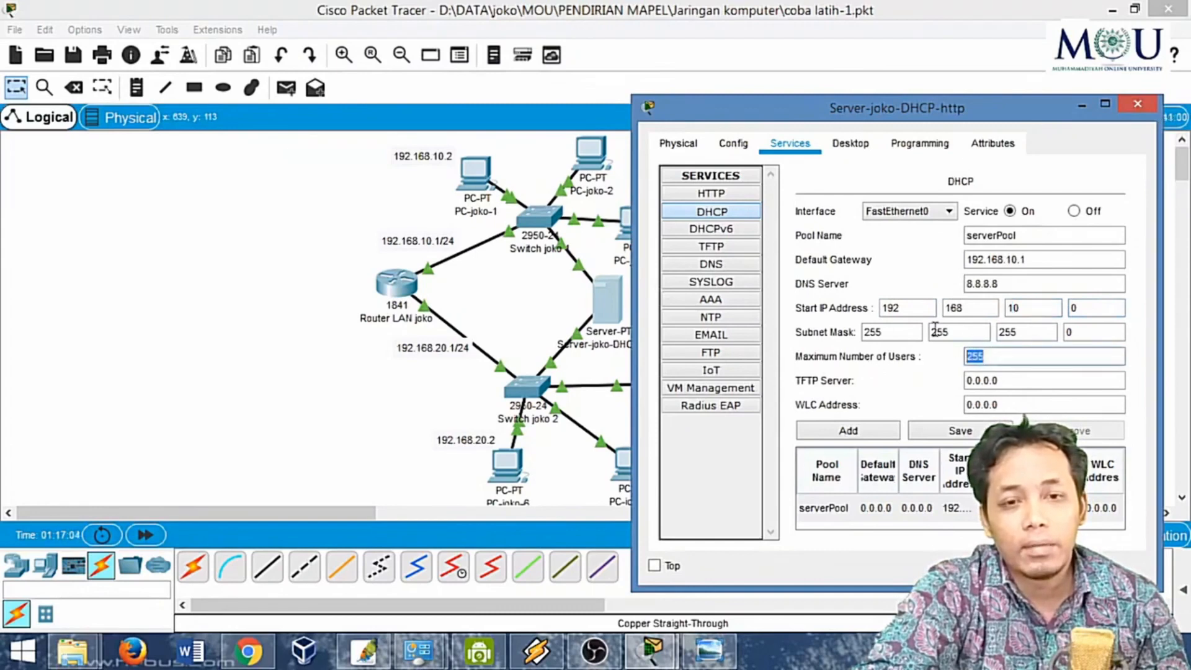
click(995, 355)
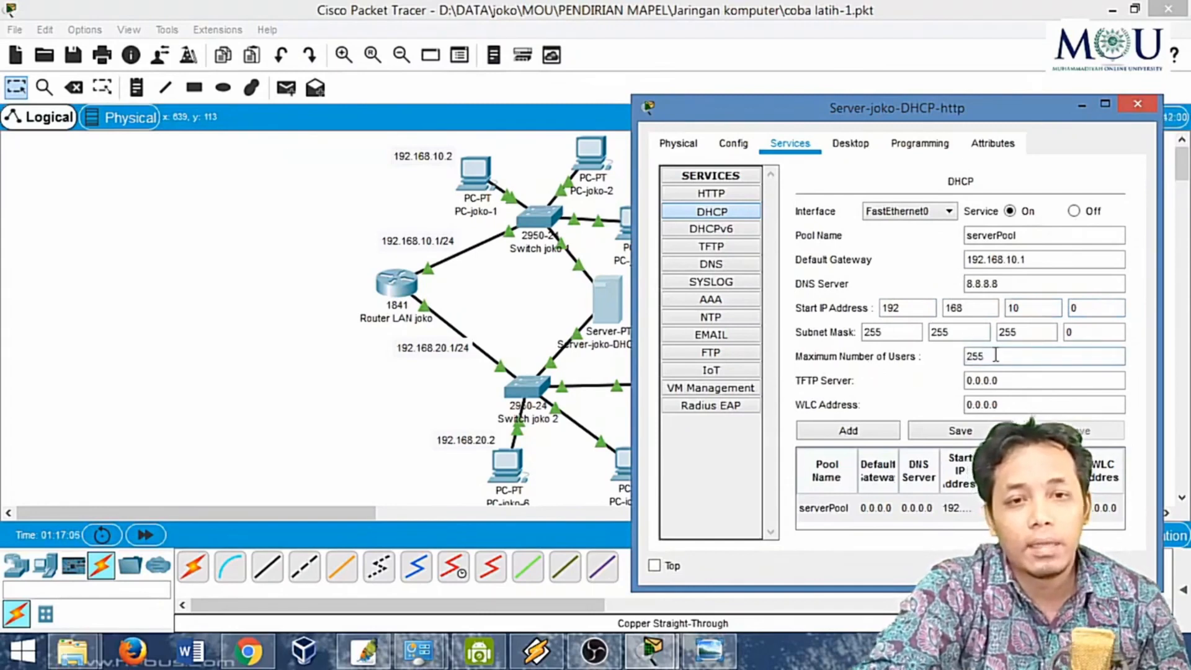
key(BackSpace)
text(3)
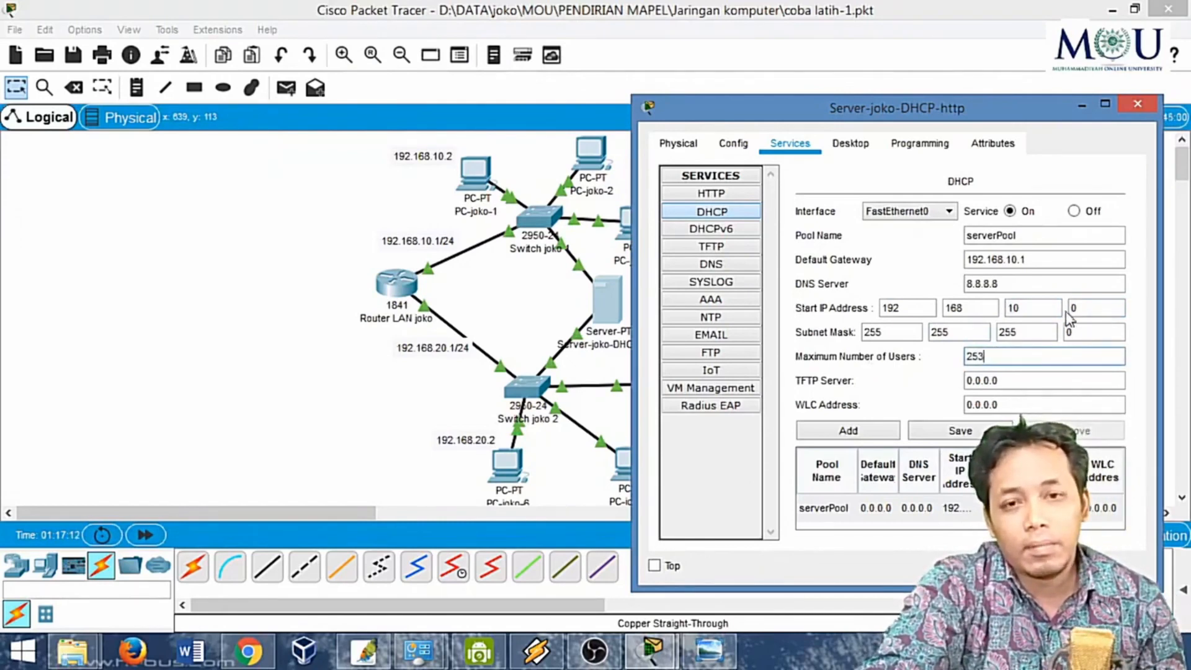
Set the last octet of the FastEthernet0 pool's start IP address to 31
click(1091, 302)
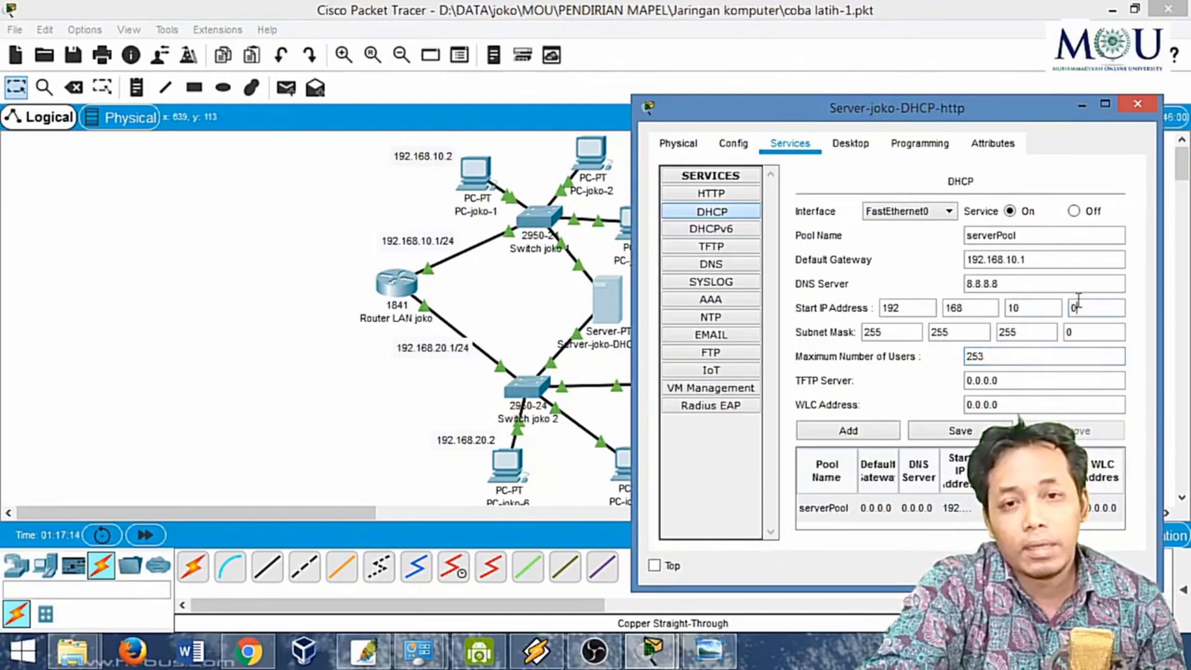
key(BackSpace)
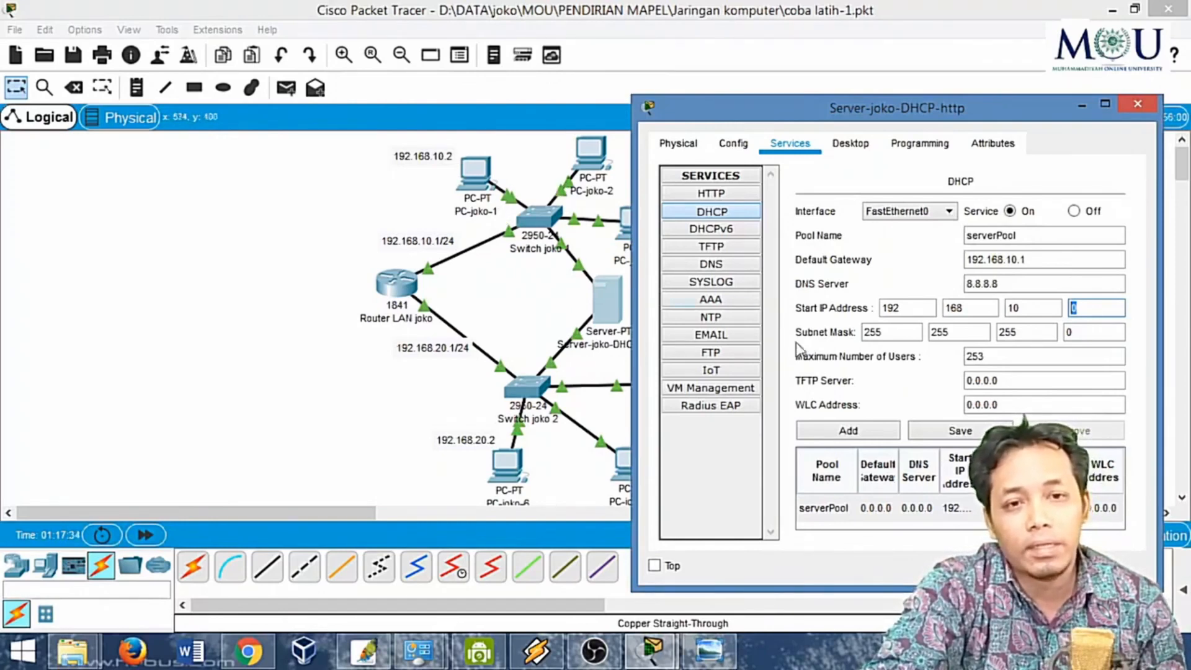
click(1090, 312)
double_click(1090, 310)
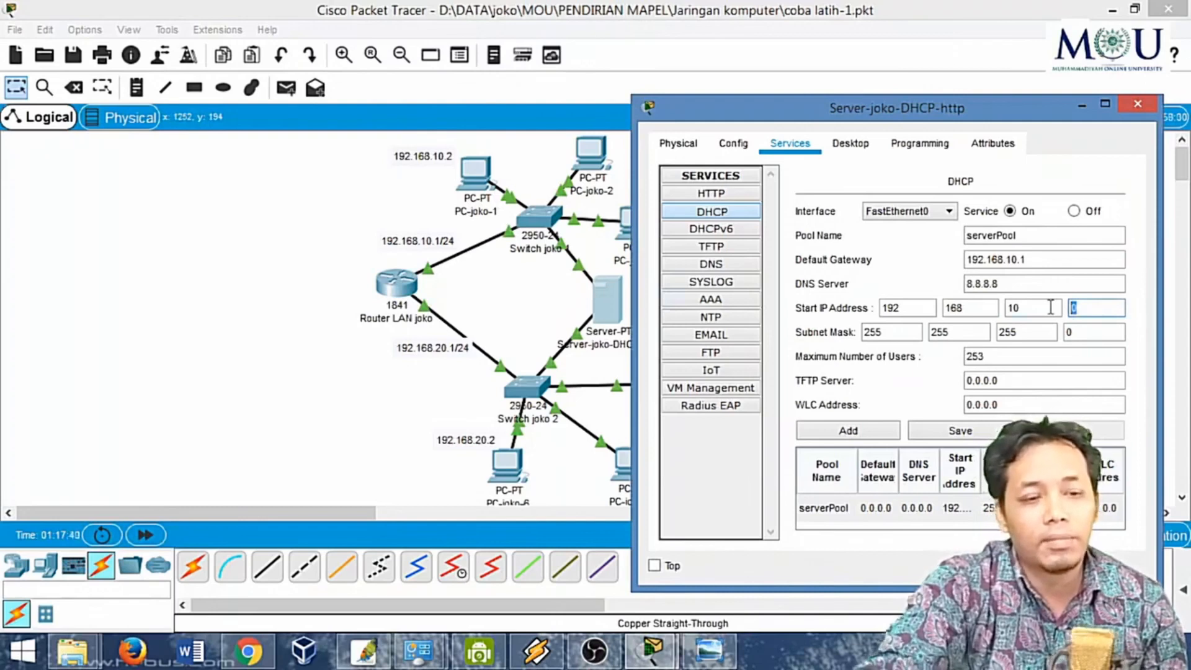
text(31)
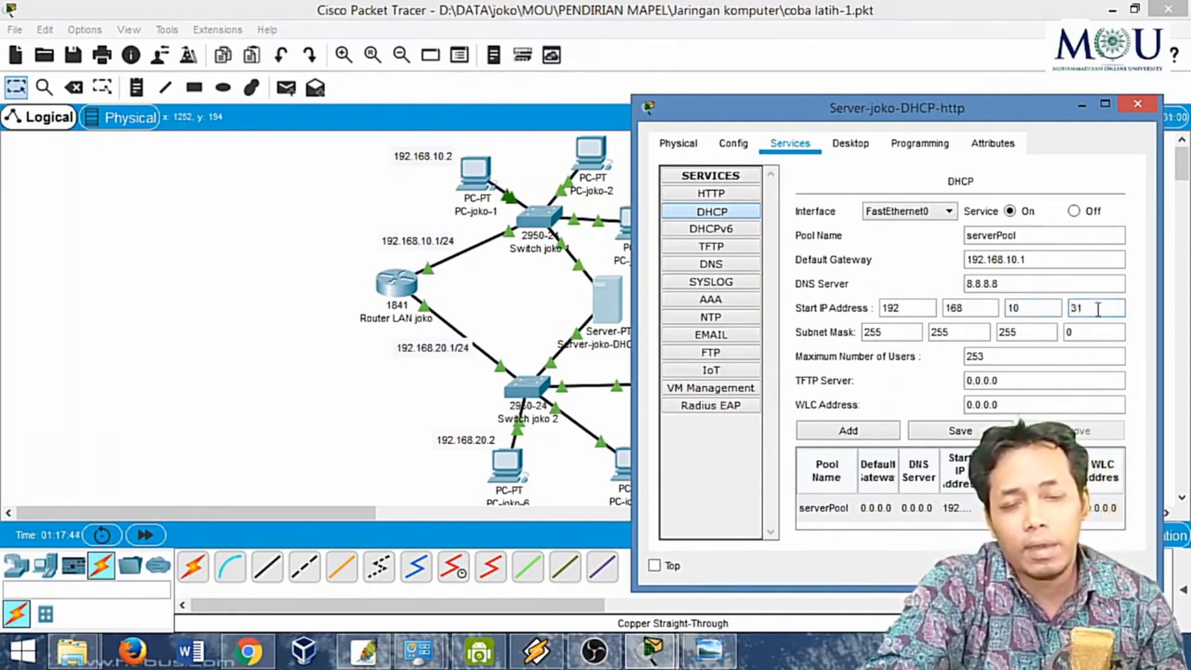
double_click(1077, 309)
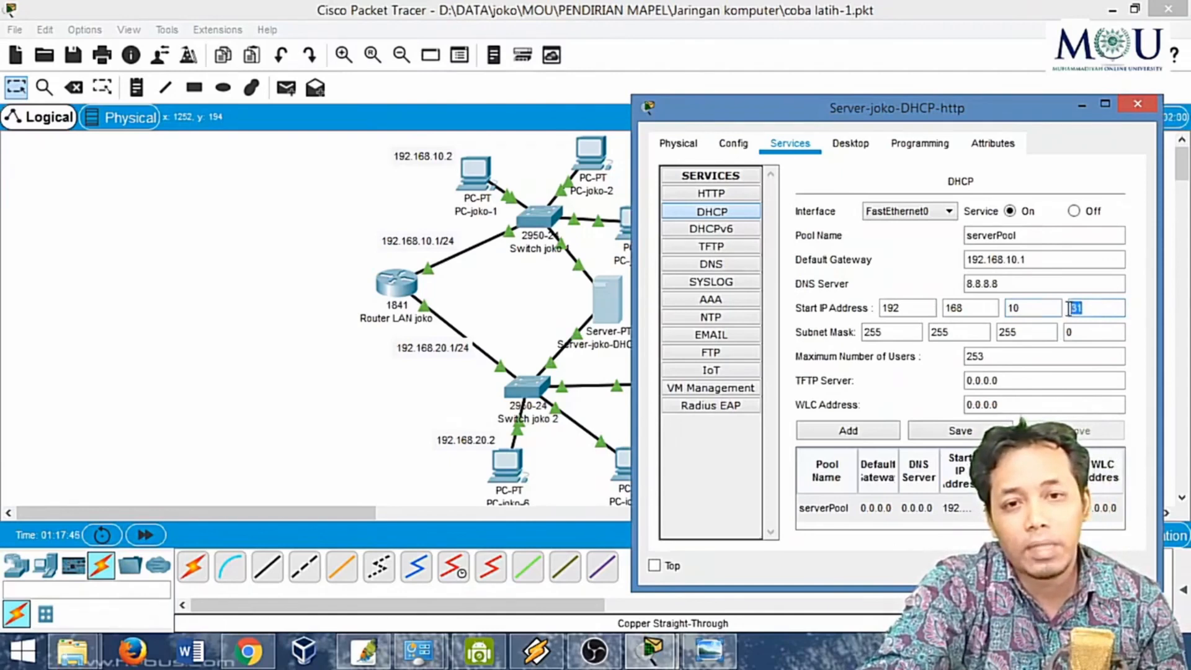
Set the maximum number of users of the FastEthernet0 pool to 223 and save serverPool
click(978, 356)
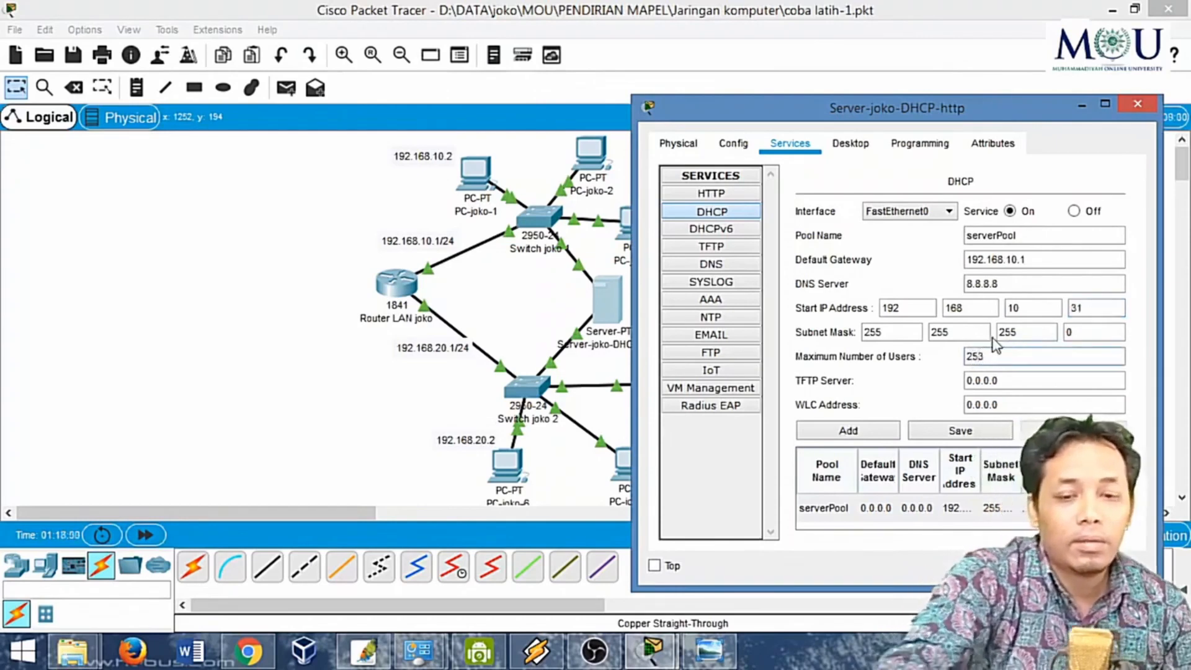
key(BackSpace)
text(2)
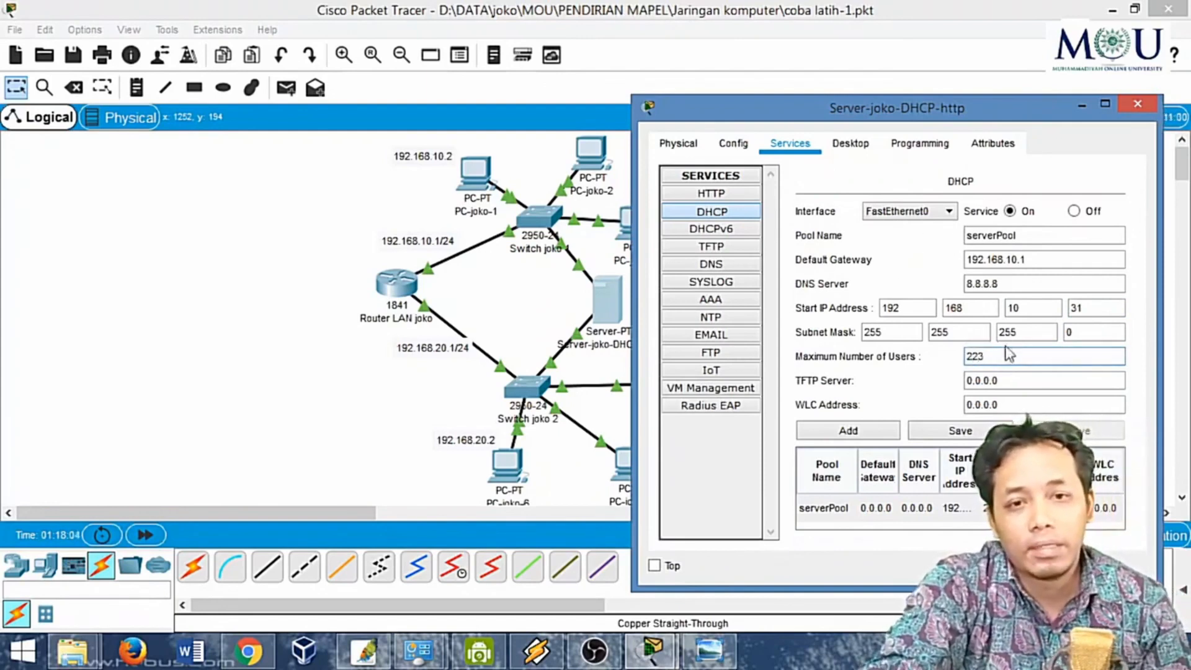
click(976, 439)
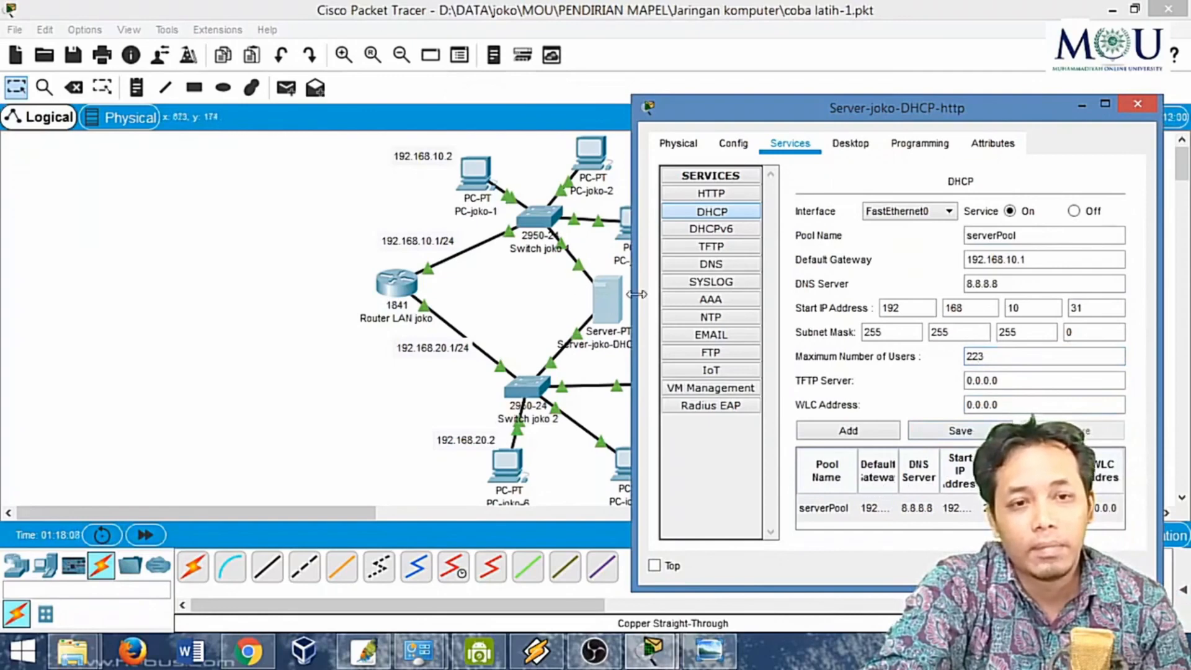
Widen the server window to show the full pool table and switch the DHCP settings to GigabitEthernet1
drag(635, 294, 224, 333)
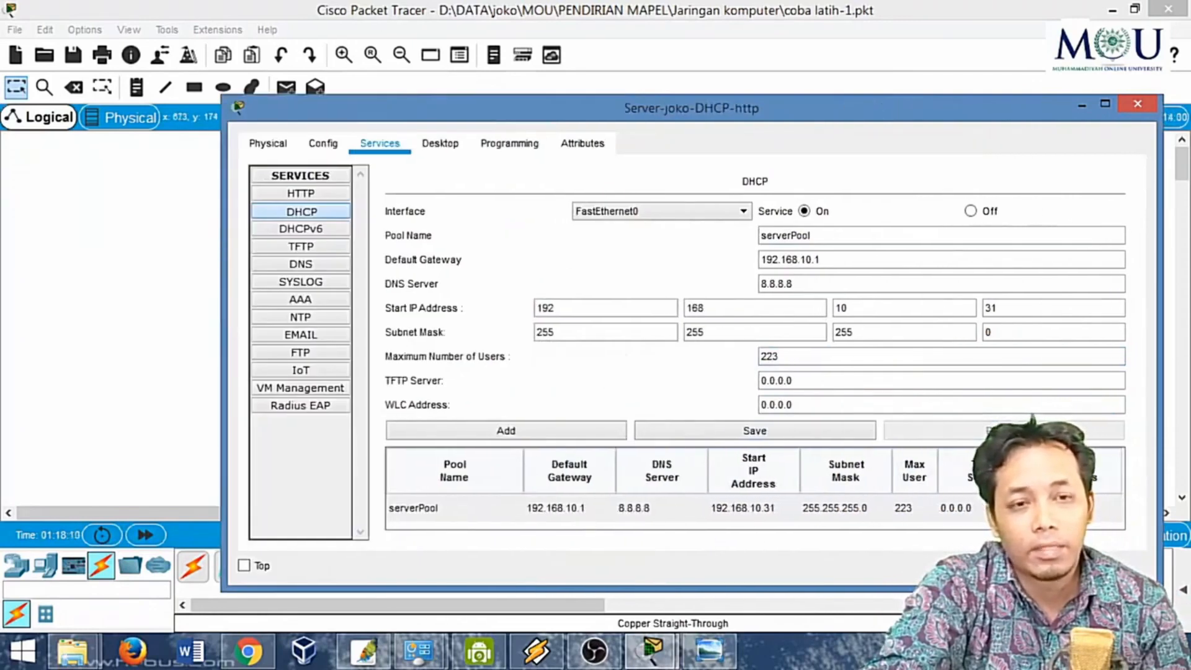
click(676, 214)
click(665, 238)
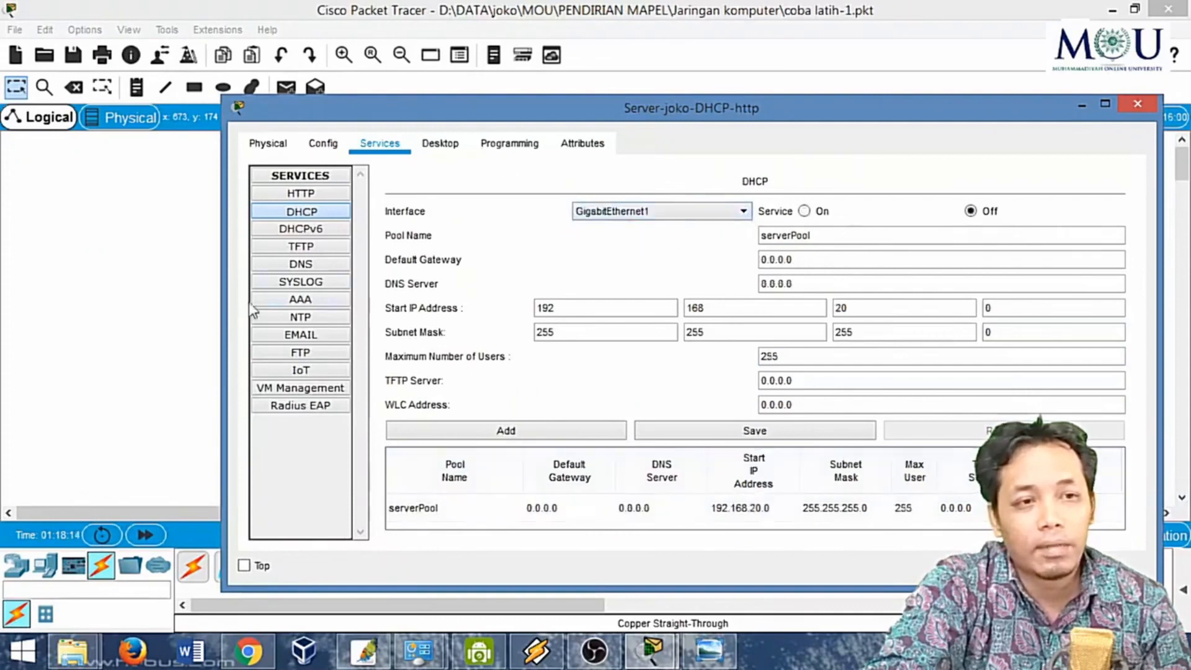
click(574, 308)
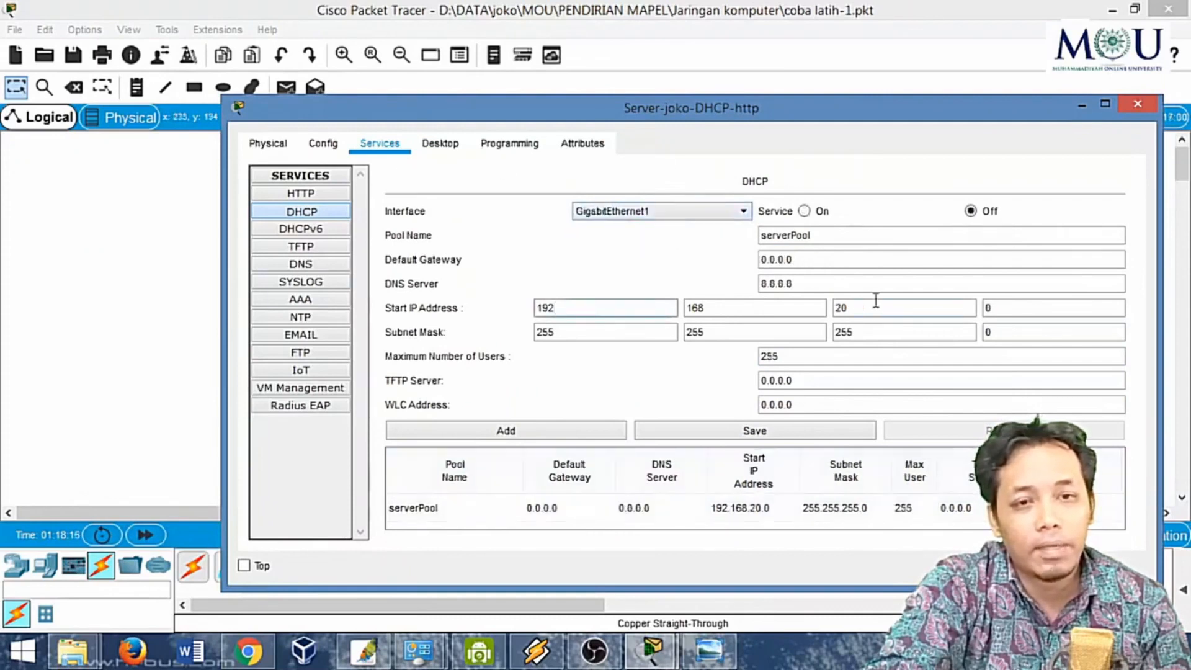
click(876, 302)
click(1030, 305)
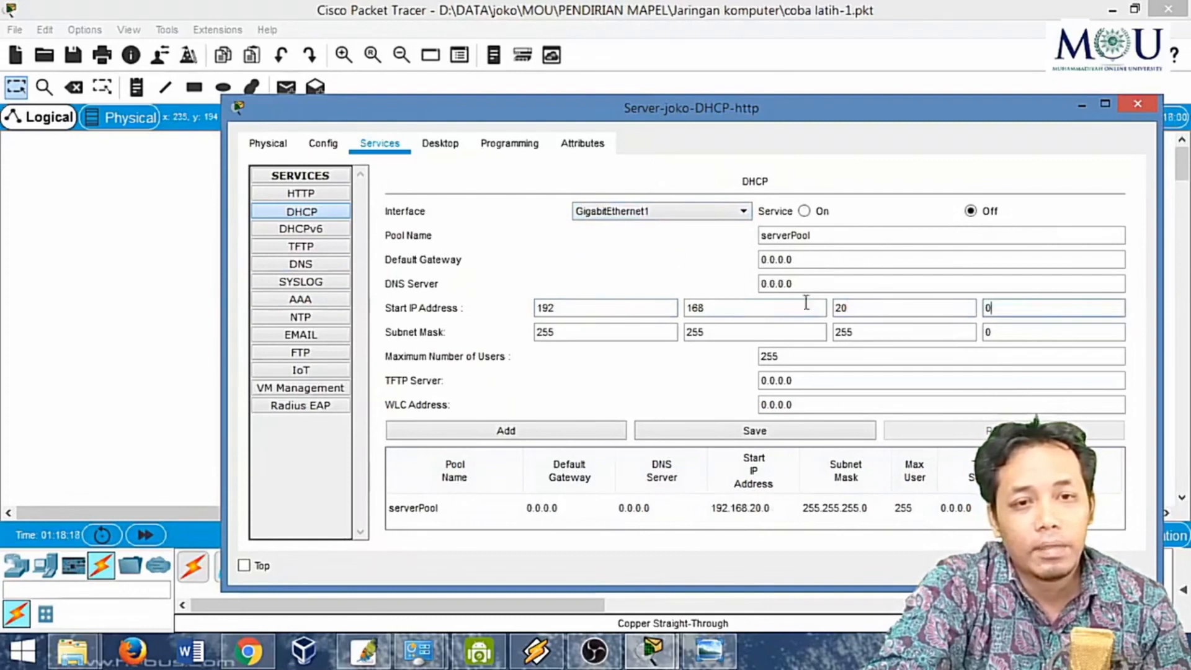
Set the default gateway of the GigabitEthernet1 pool to 192.168.20.1
click(841, 265)
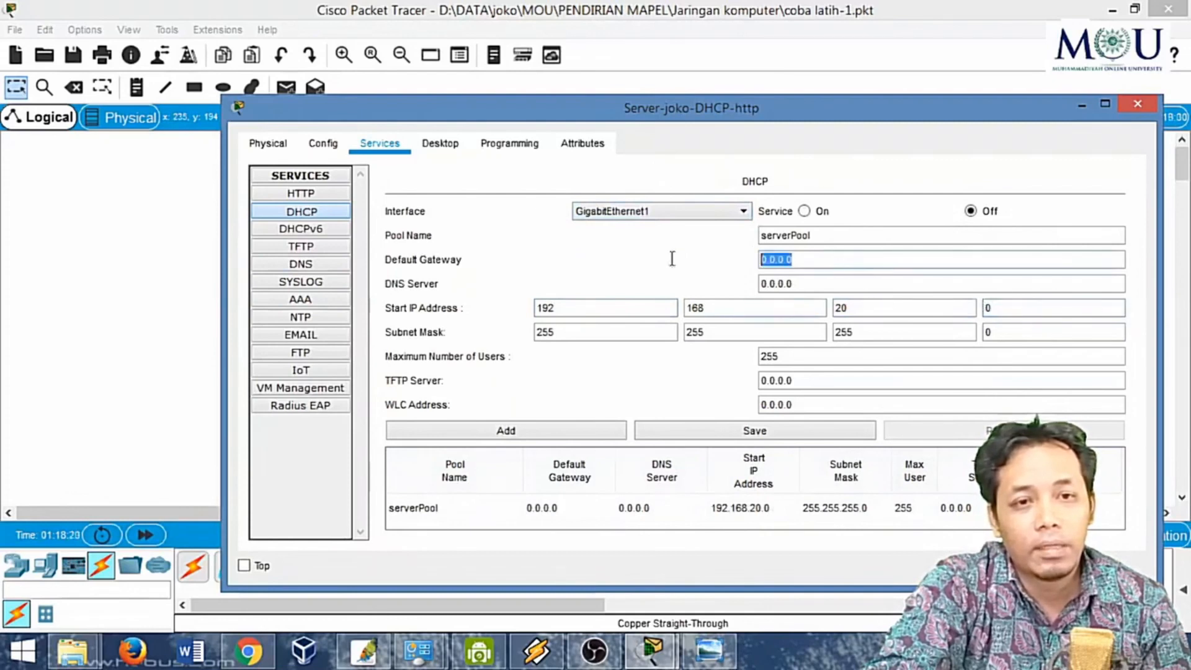
text(192)
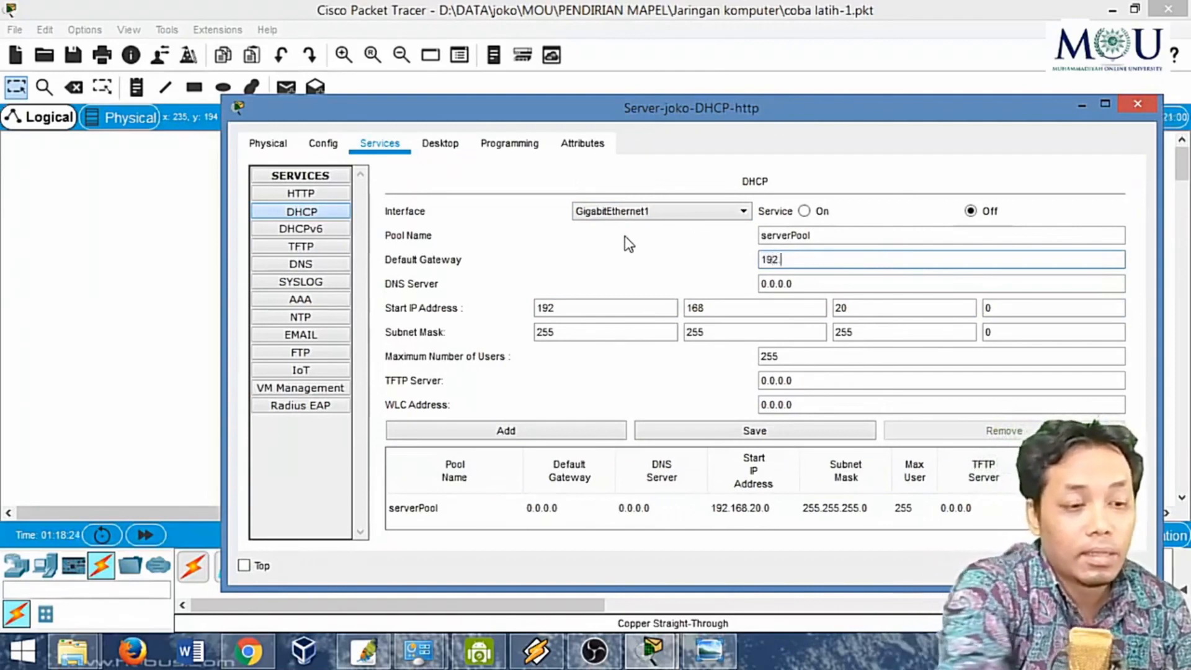
text(.168)
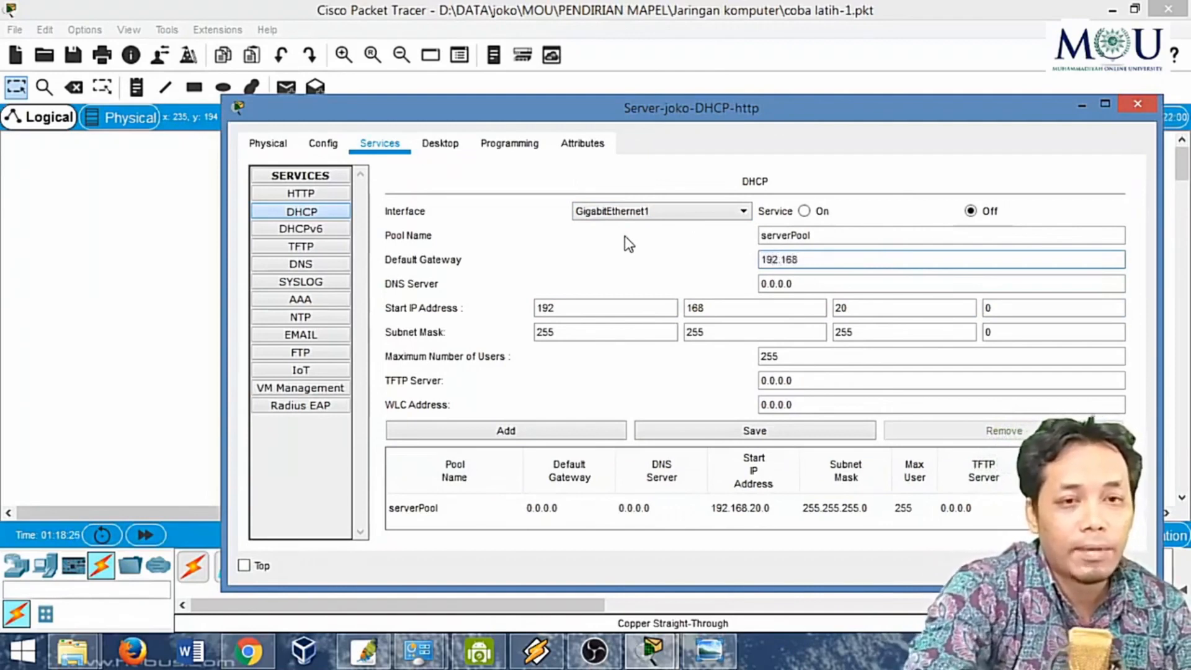
text(.20)
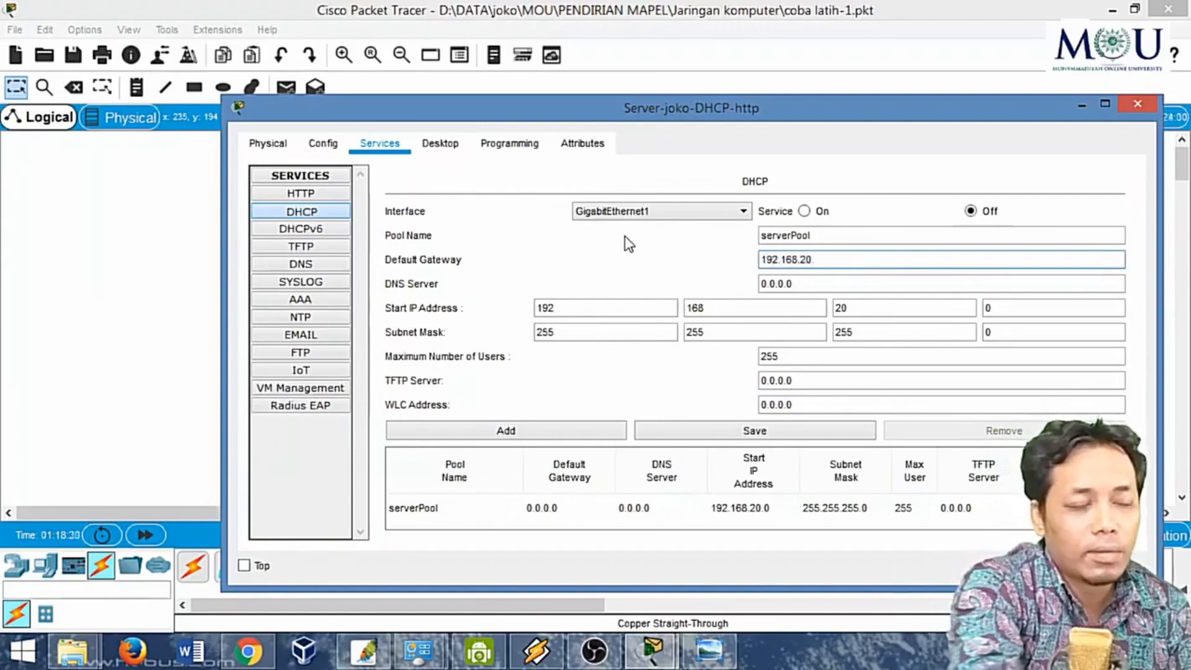
text(.1)
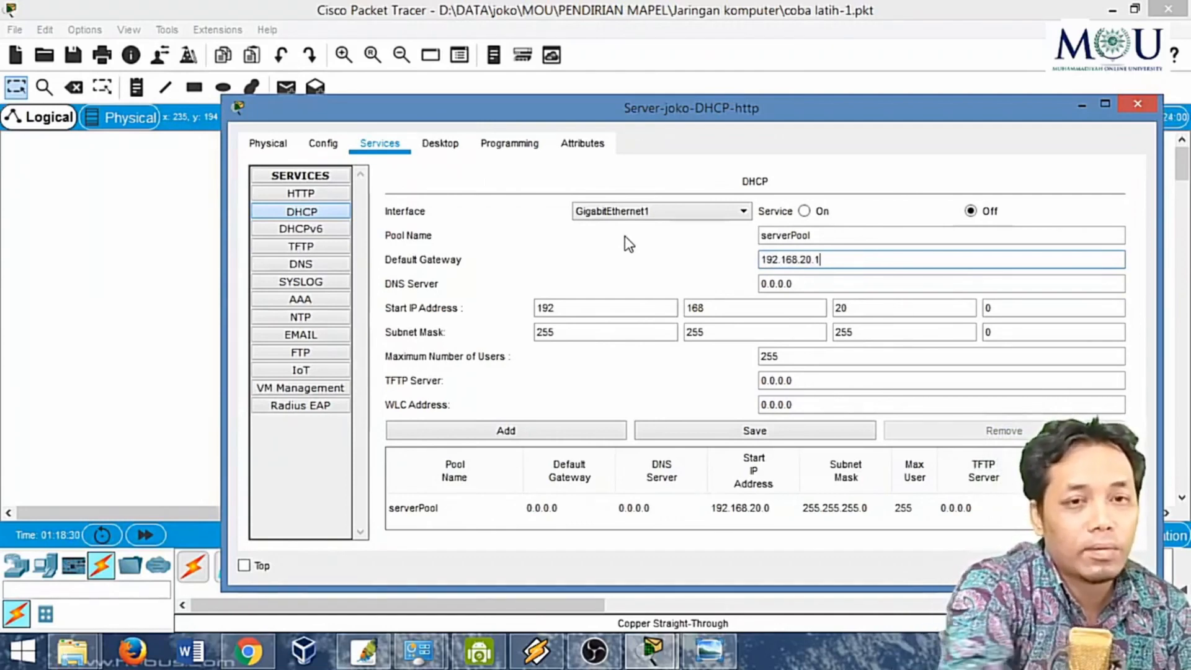
Select the existing serverPool entry of GigabitEthernet1 and re-enter its default gateway as 192.168.20.1
click(435, 510)
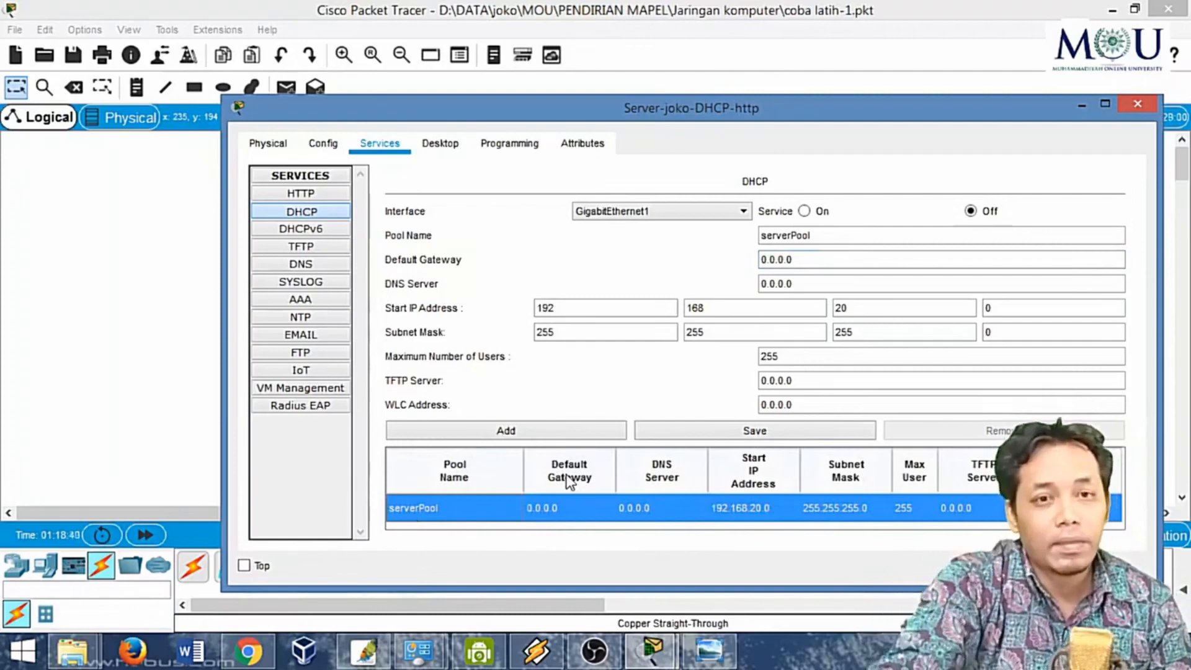
drag(806, 259, 694, 250)
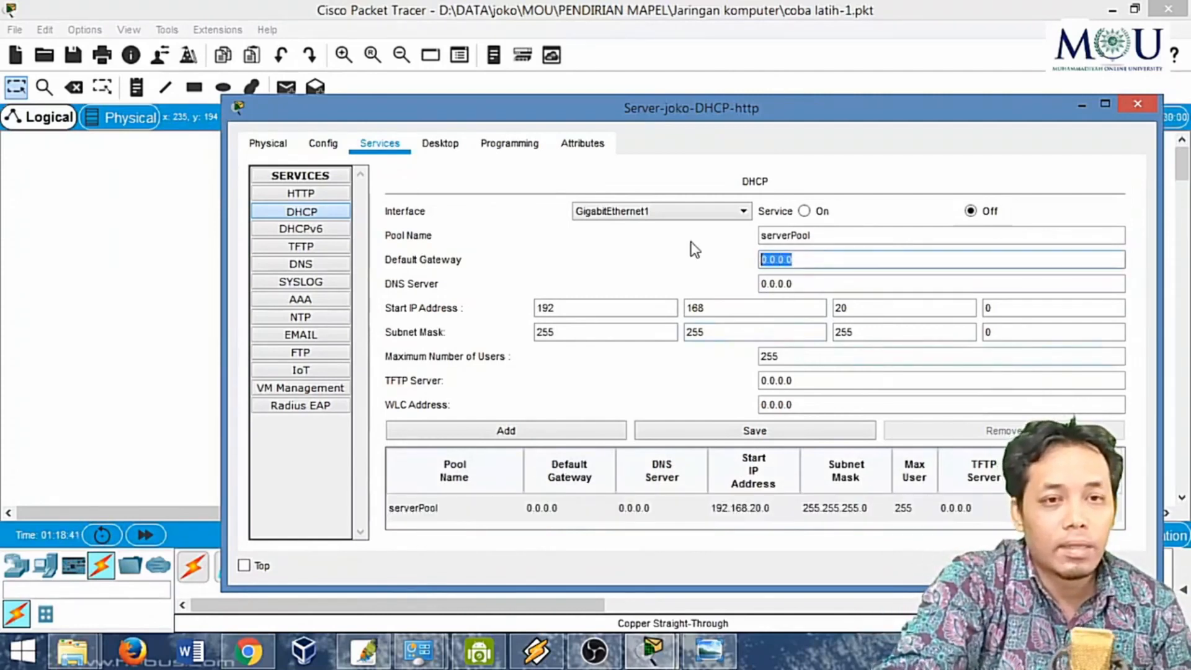
text(192)
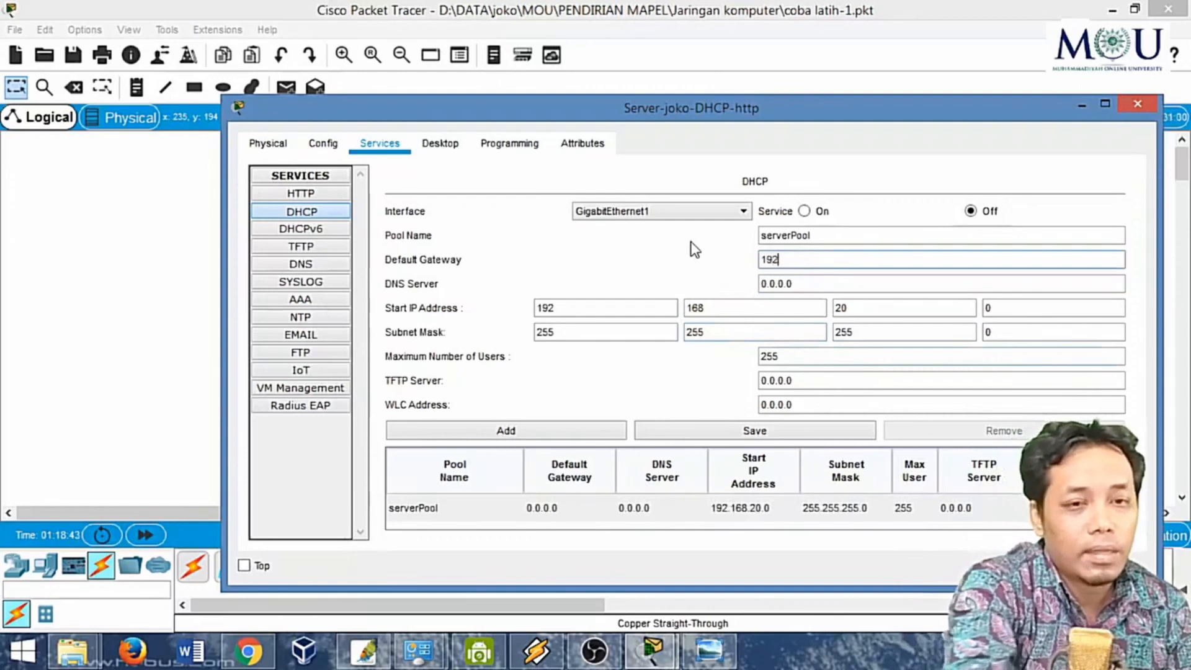
text(.1)
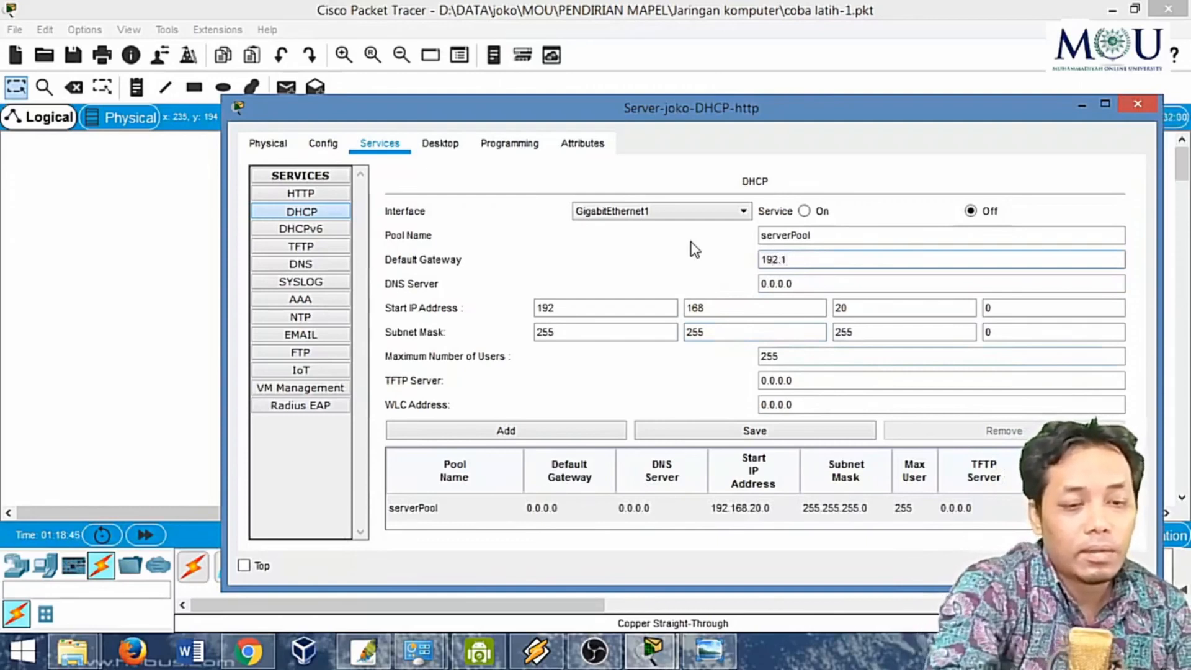
text(68)
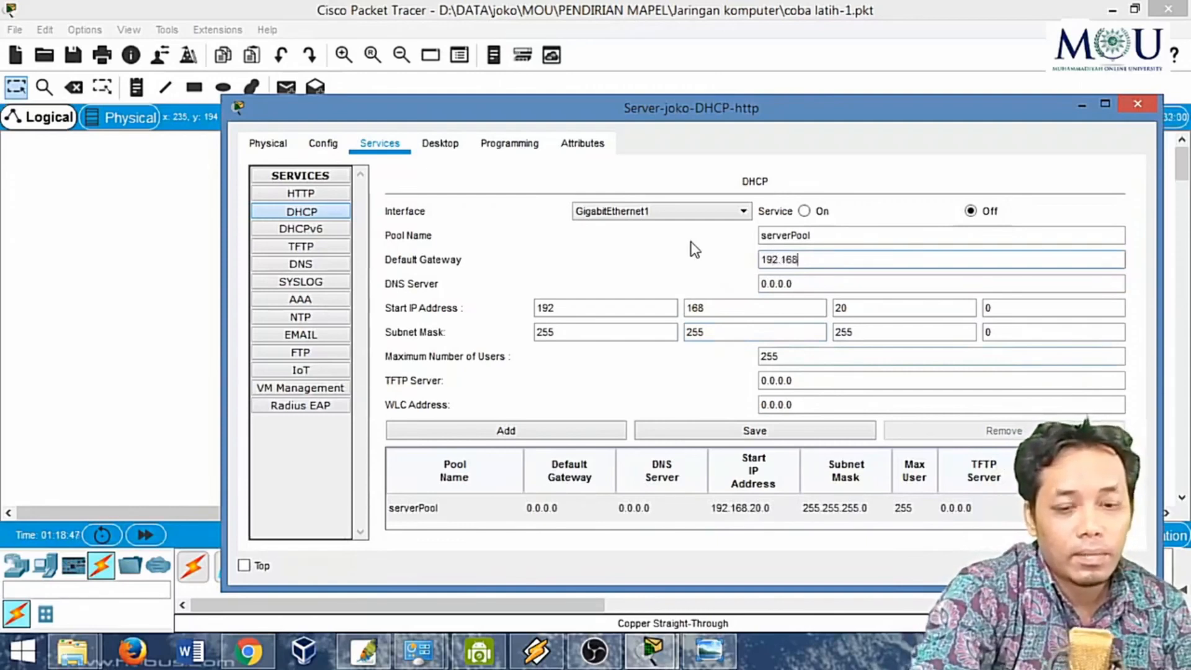
text(.20.1)
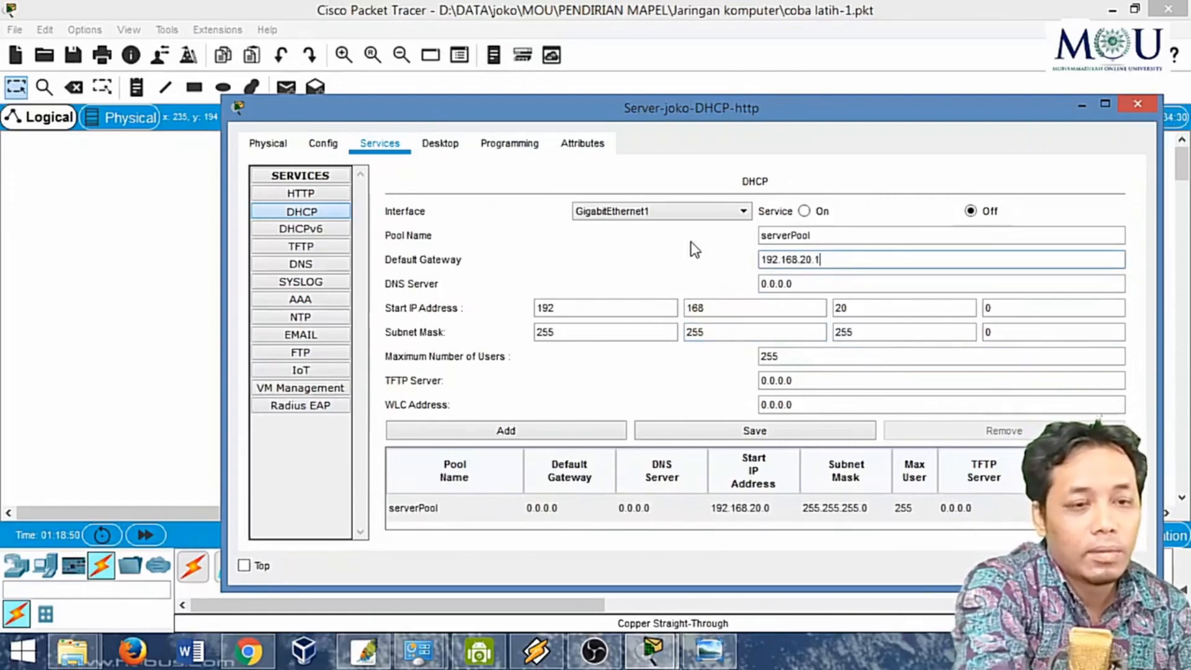
Set the DNS server of the GigabitEthernet1 pool to 8.8.8.8
key(Tab)
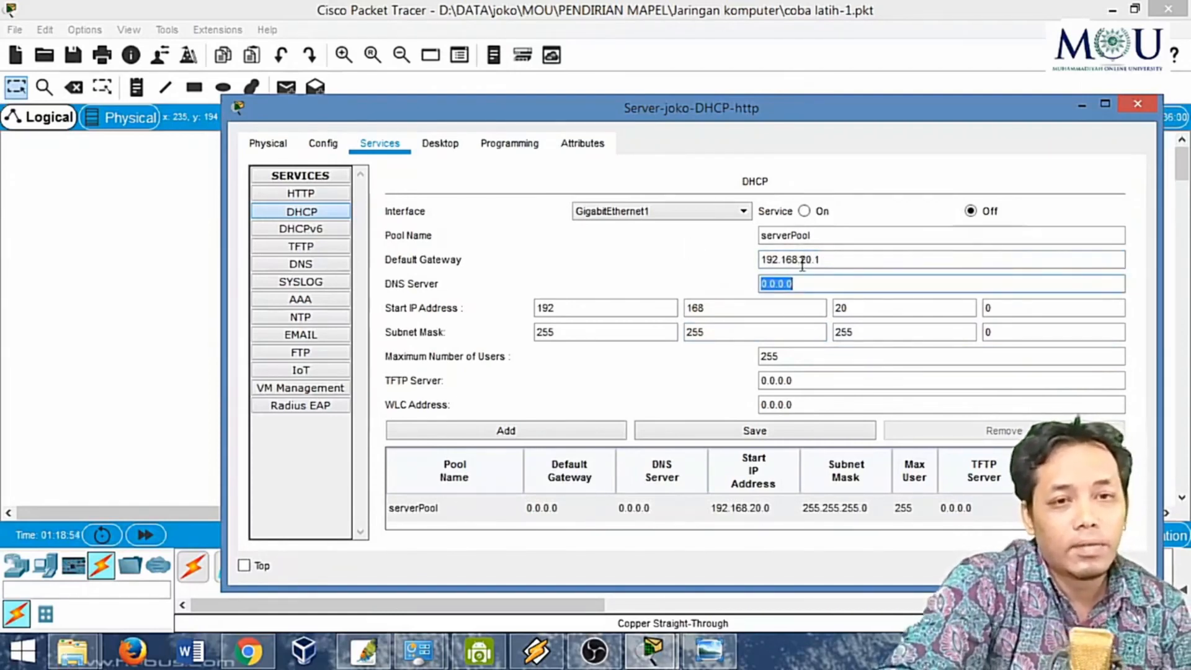
text(8.8)
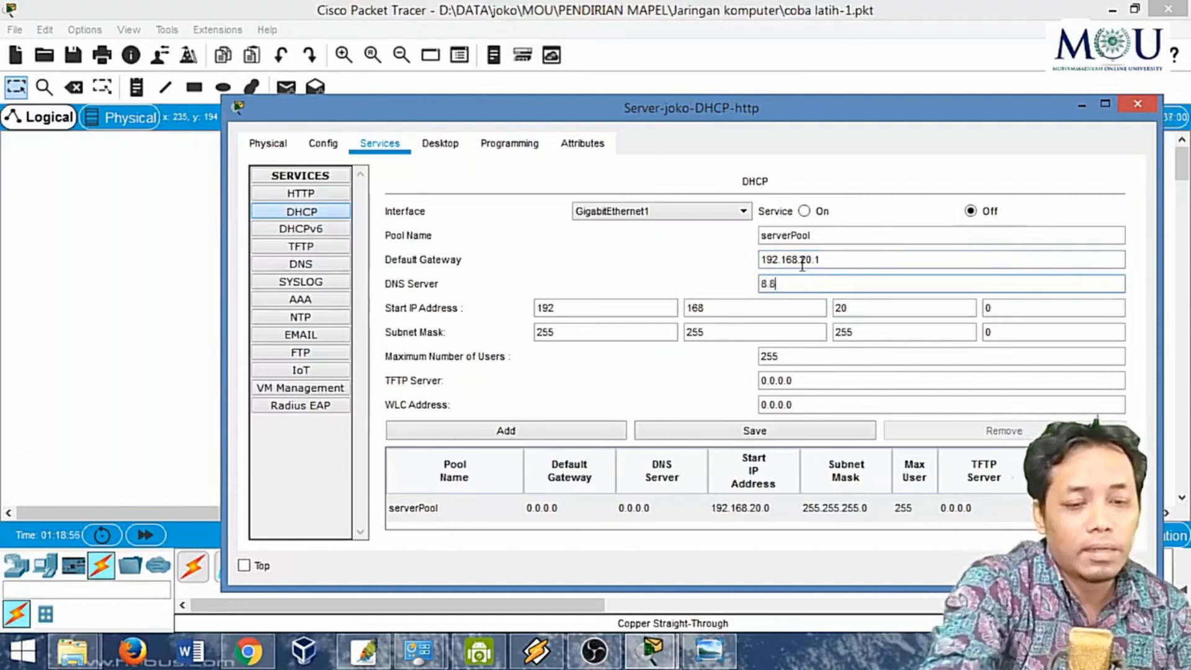
text(.8.8)
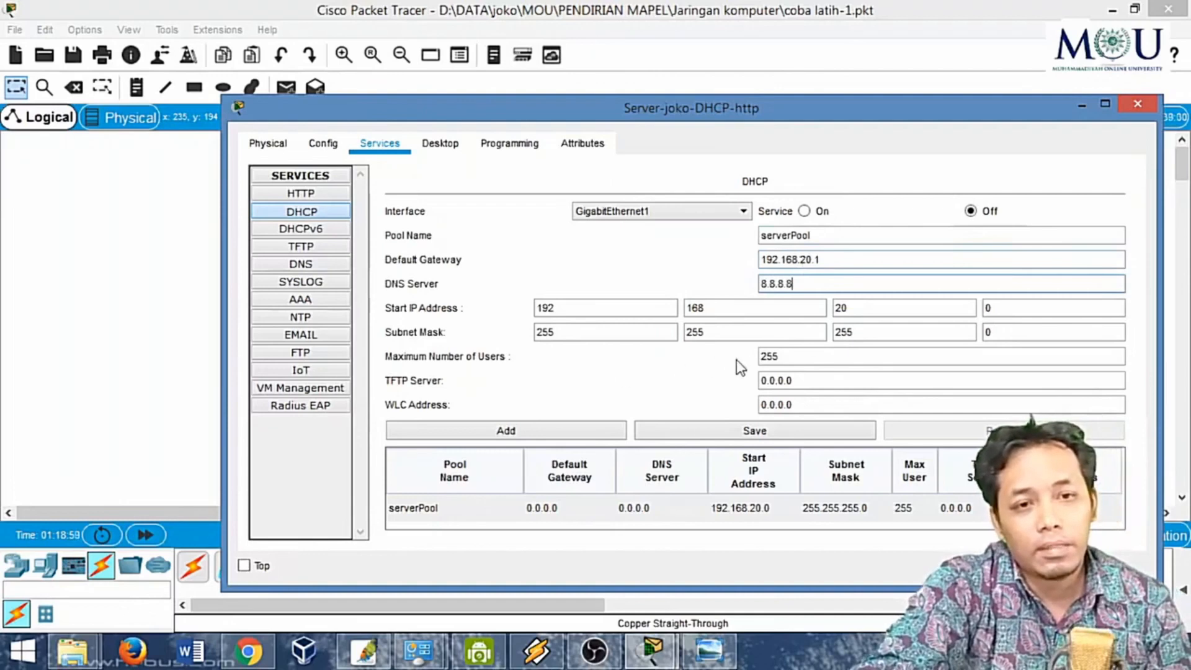
Set the last octet of the GigabitEthernet1 pool's start IP address to 31
drag(1010, 305, 976, 298)
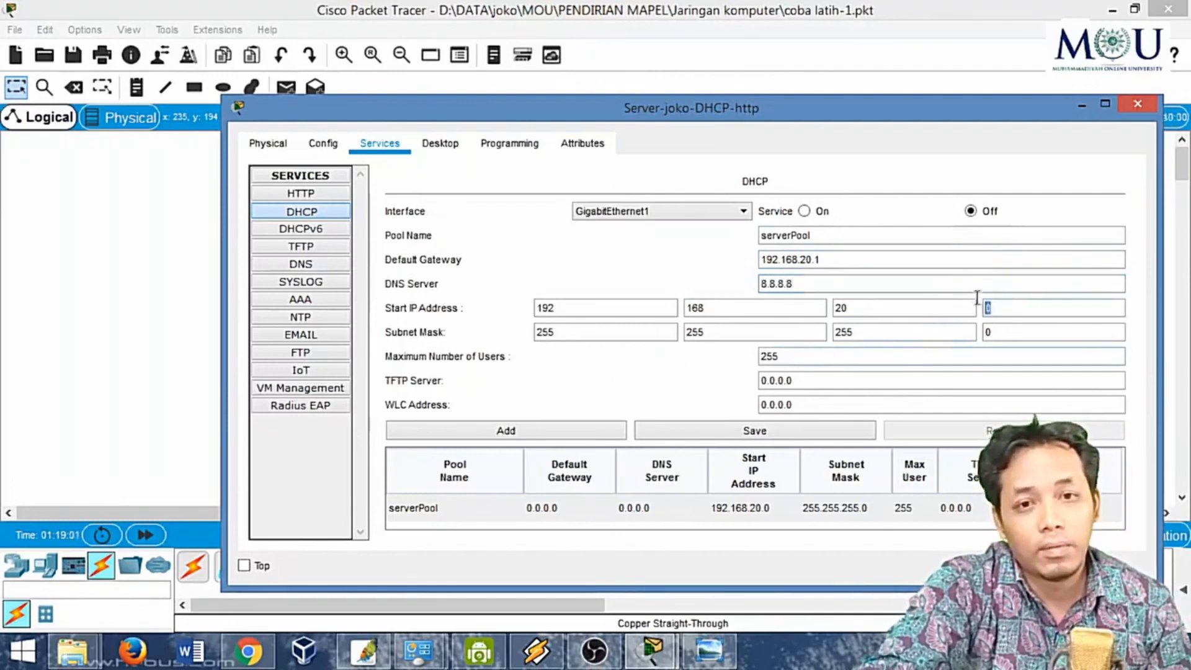
text(3)
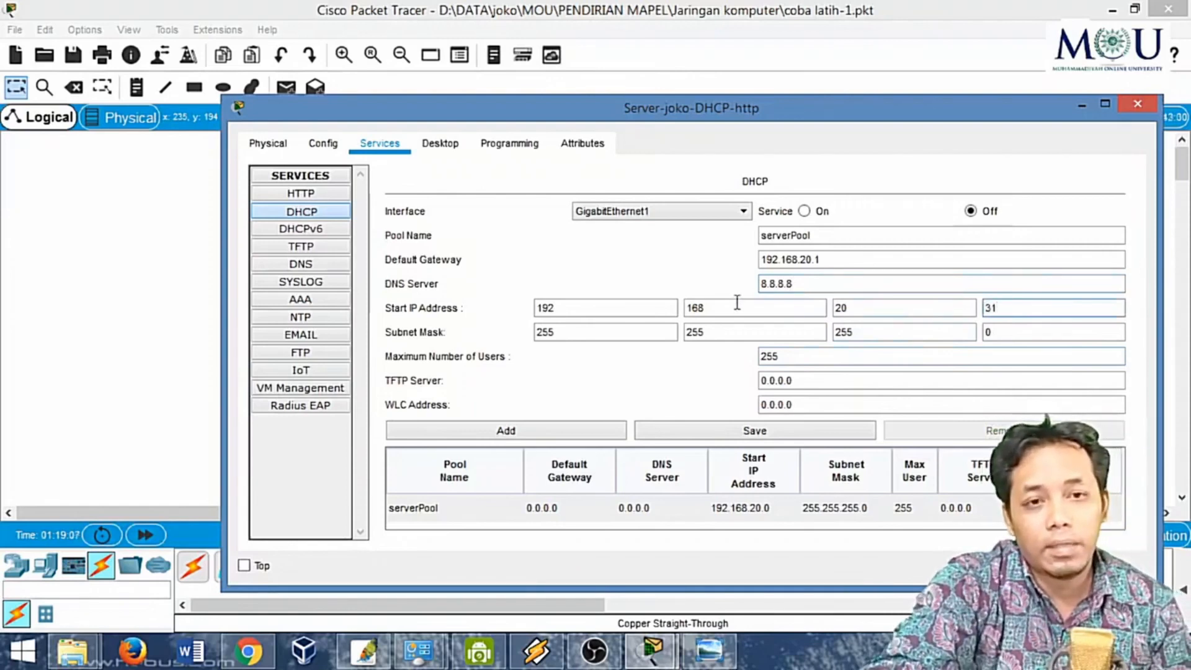
text(1)
Set the maximum number of users of the GigabitEthernet1 pool to 223 and save serverPool
double_click(787, 356)
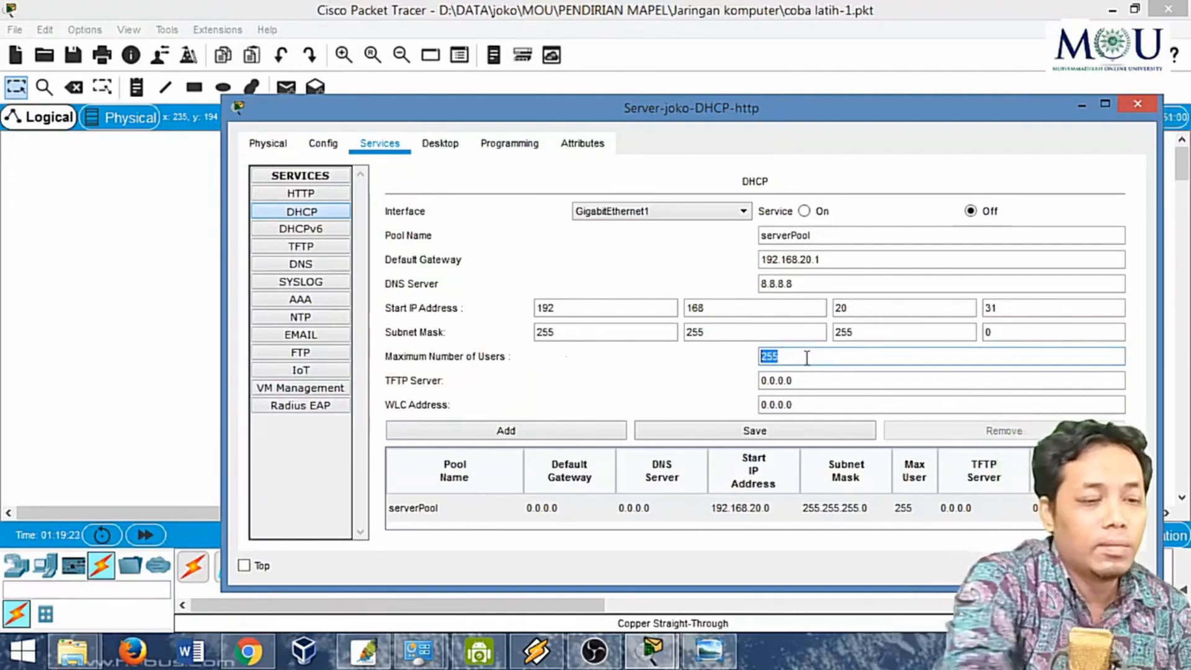
text(22)
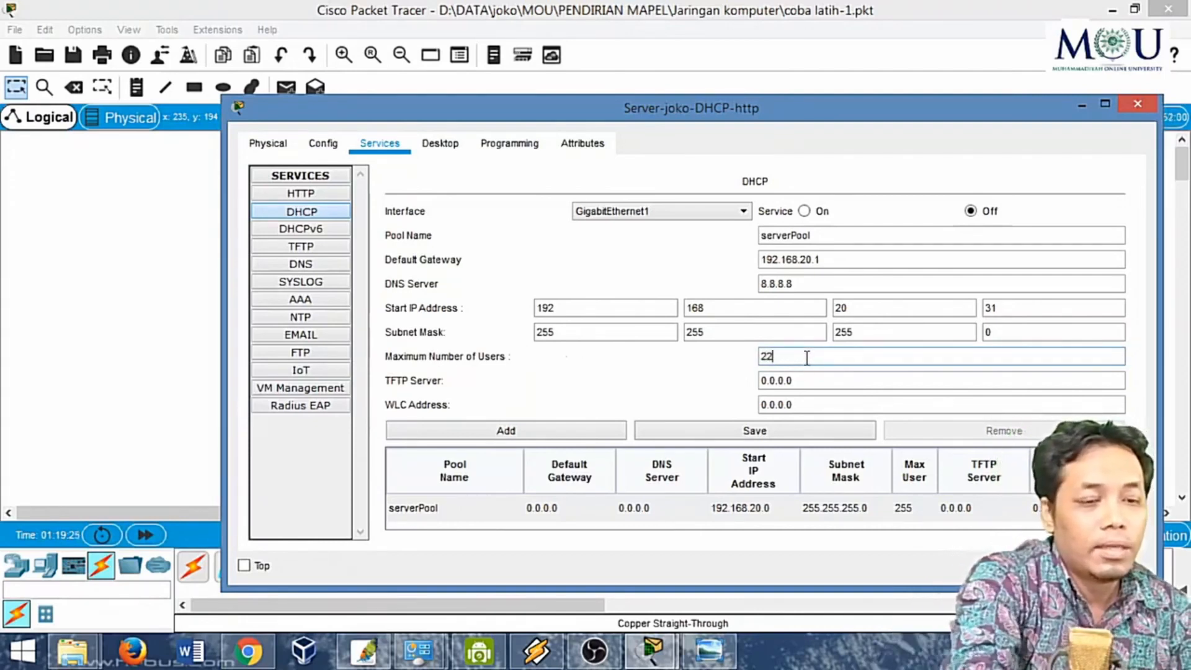
text(3)
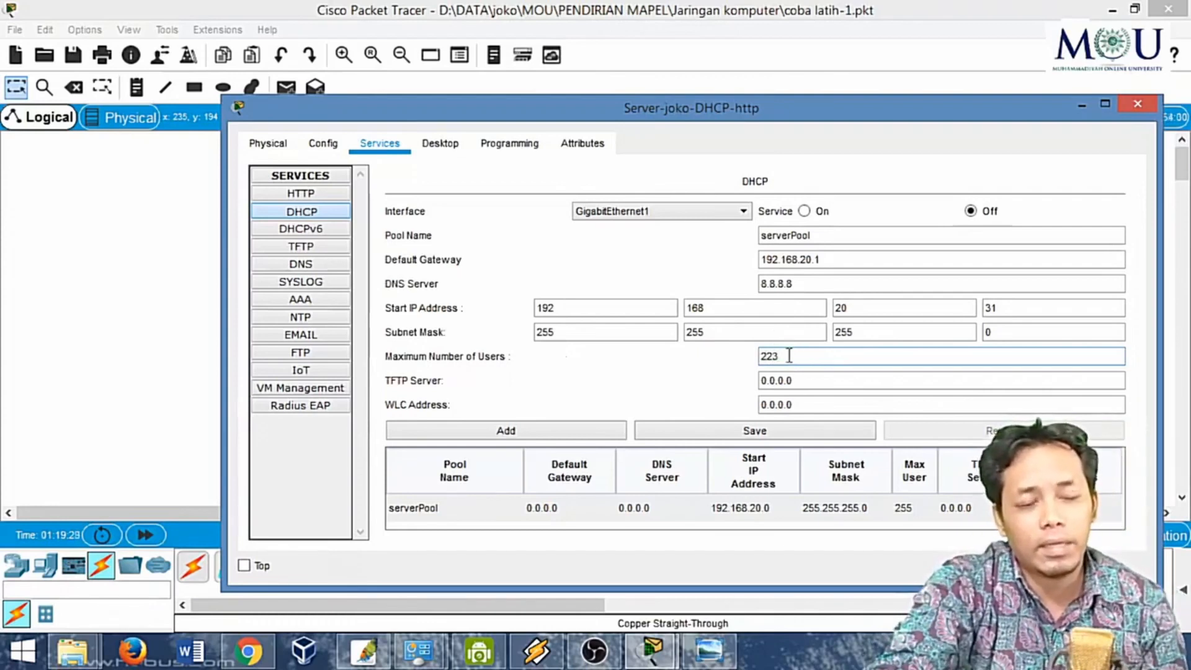
click(738, 432)
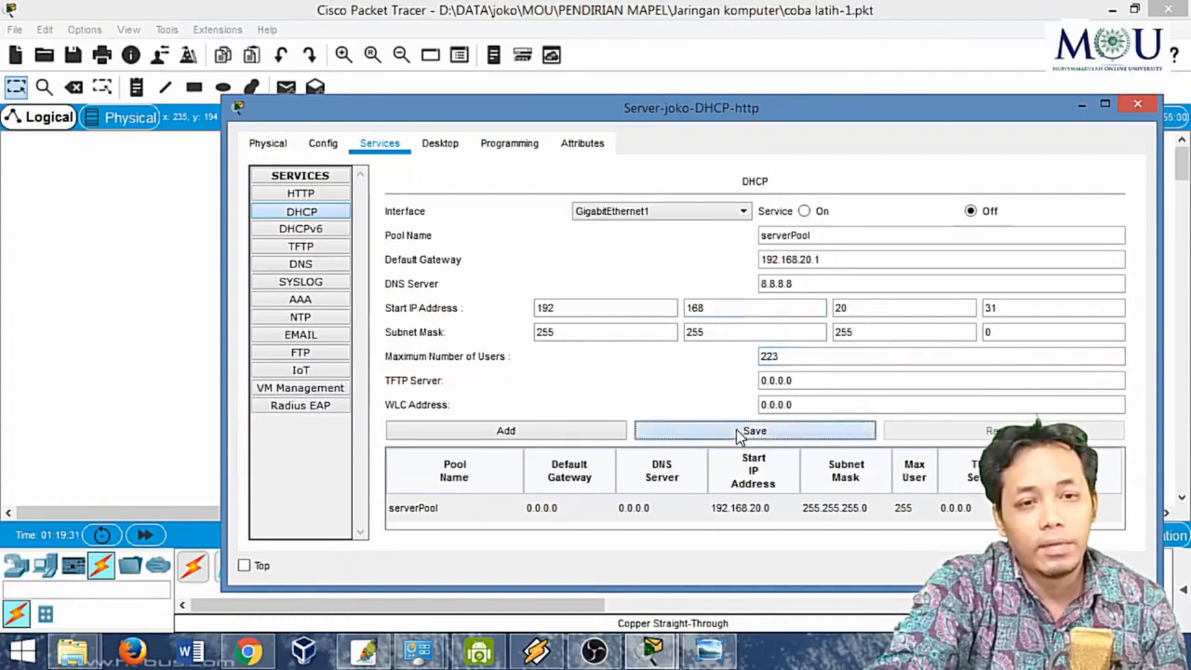
Turn on the DHCP service for GigabitEthernet1, then check the FastEthernet0 pool and HTTP service before closing the server window
click(803, 210)
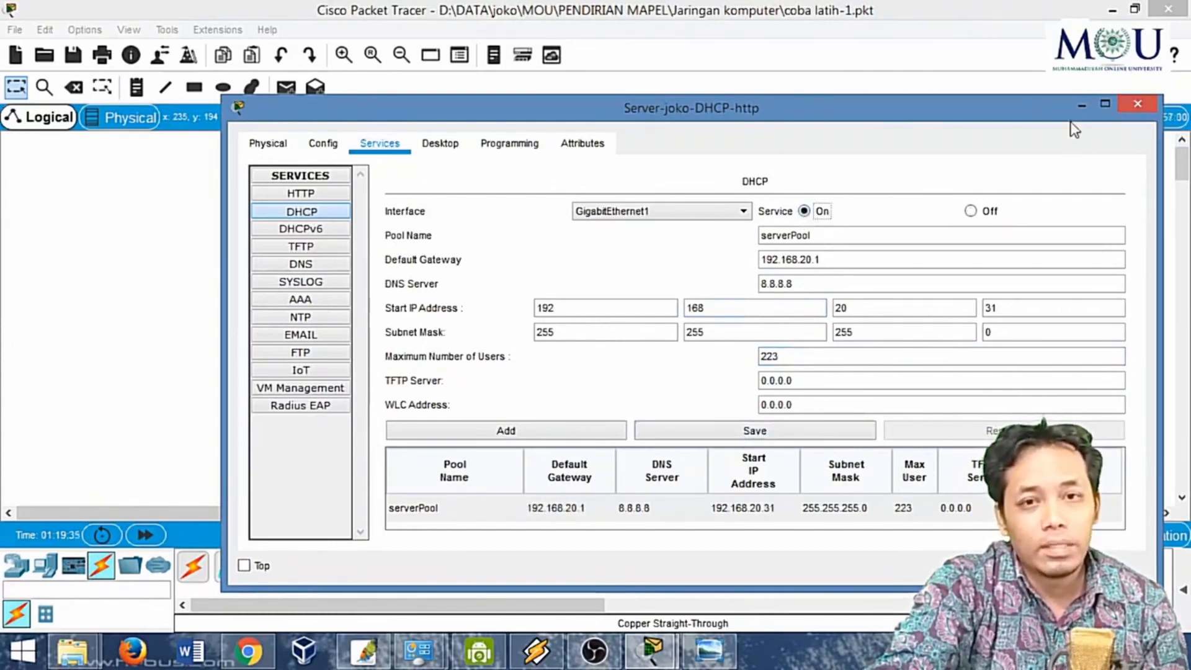
click(333, 214)
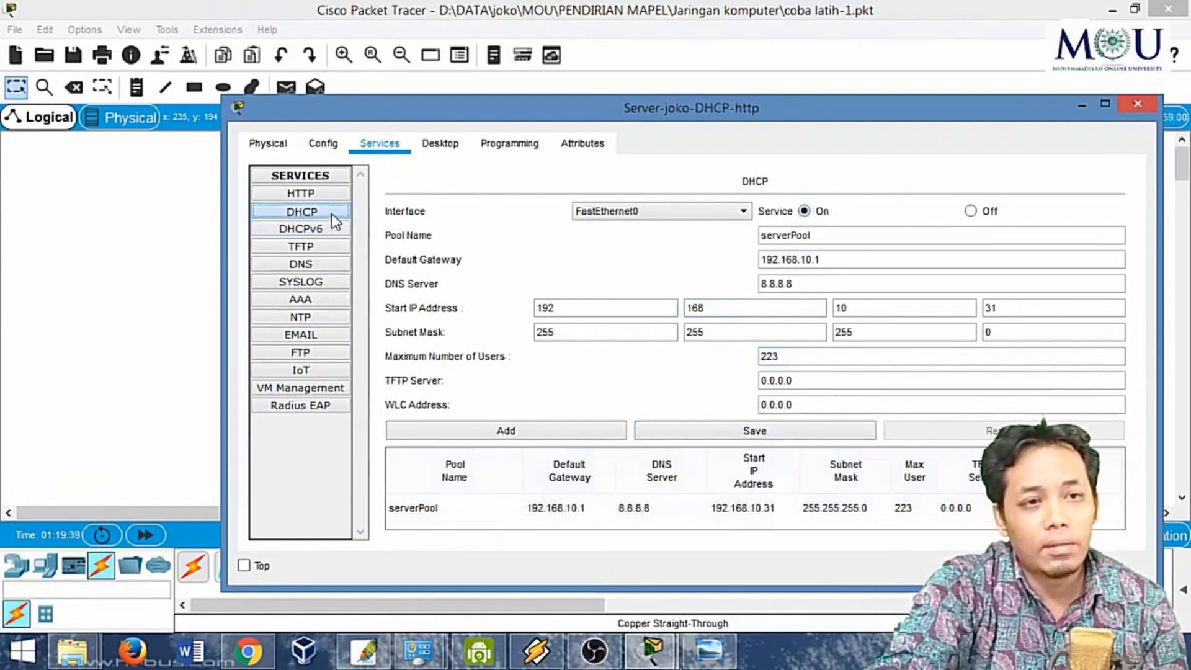
click(328, 197)
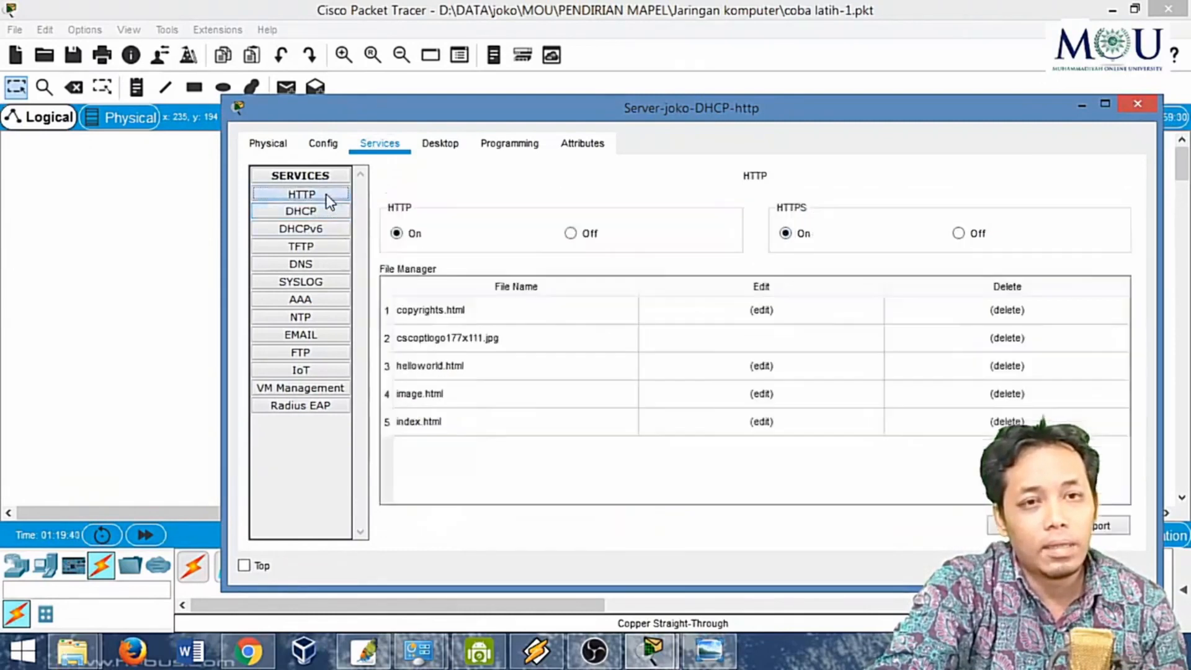
click(1139, 103)
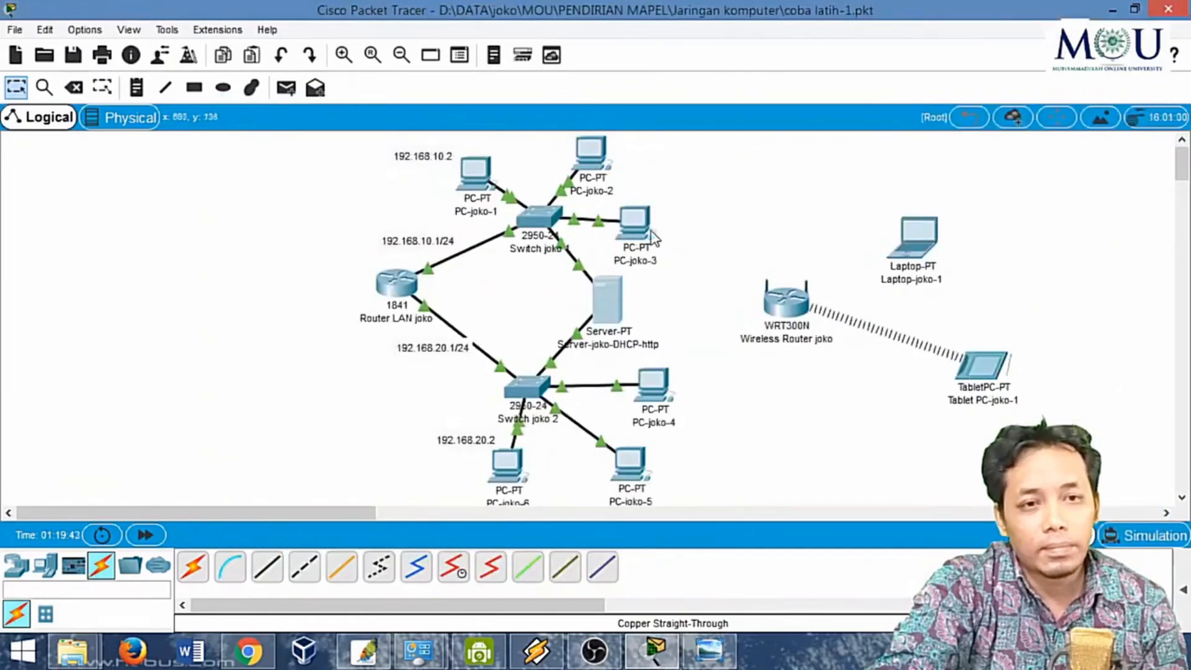
Move PC-joko-3 slightly farther from Switch joko 1, and renew PC-joko-2's IPv4 configuration by switching it to Static and back to DHCP
drag(650, 230, 665, 228)
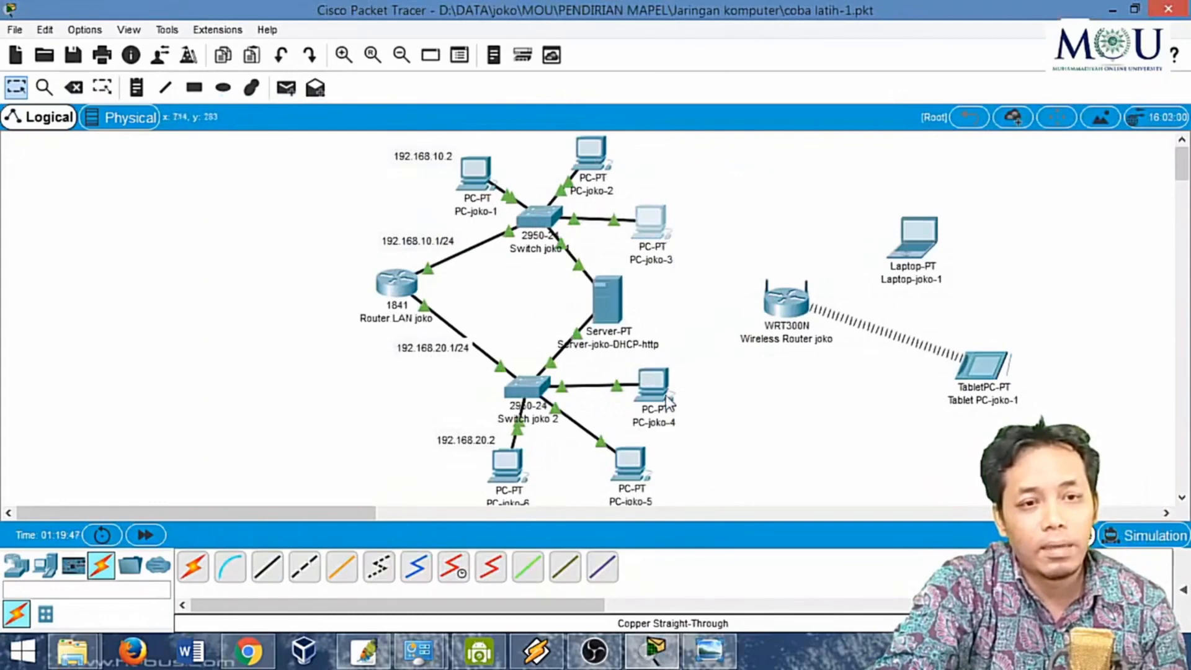
click(592, 162)
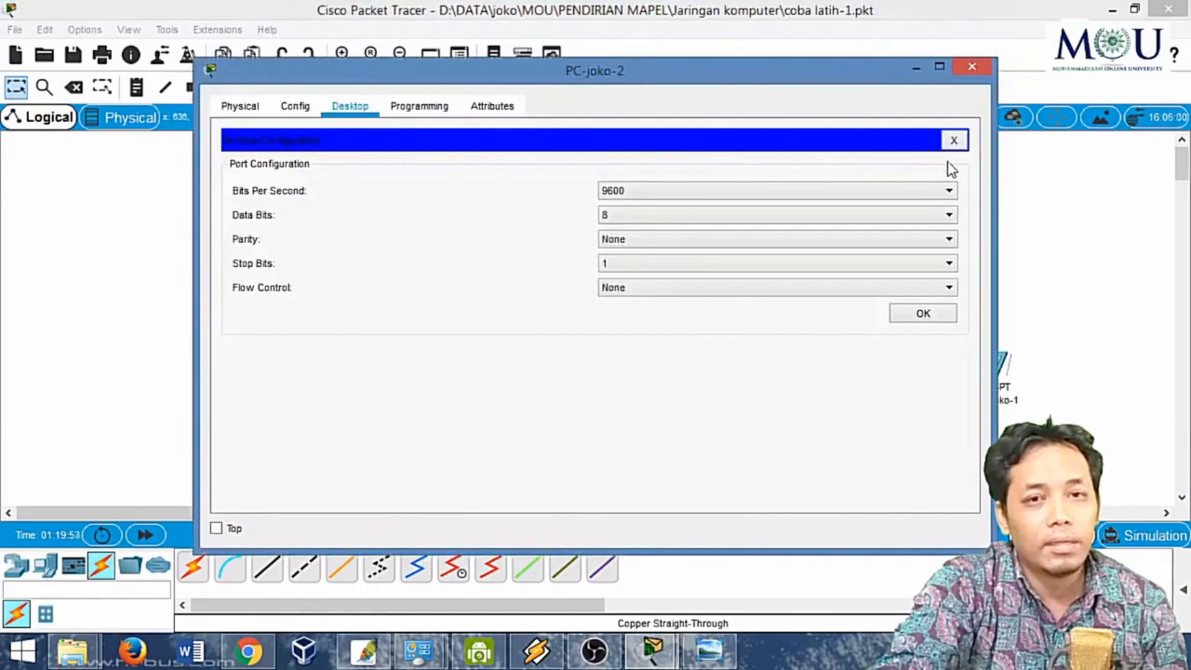
click(955, 140)
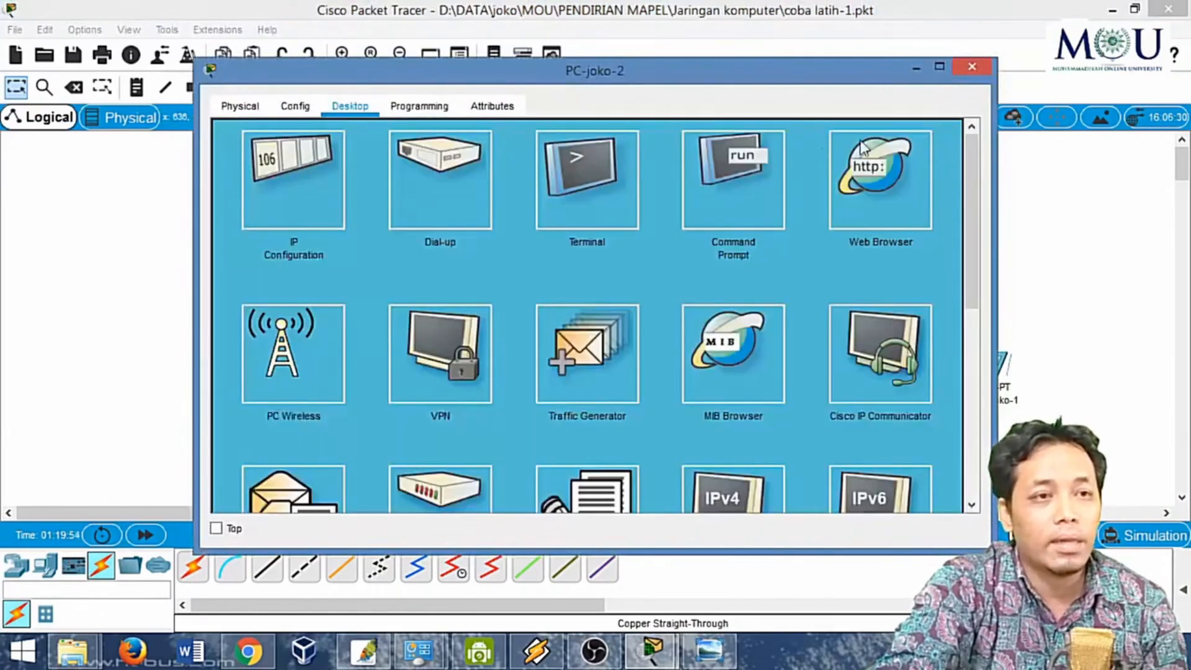
click(294, 160)
drag(971, 239, 969, 142)
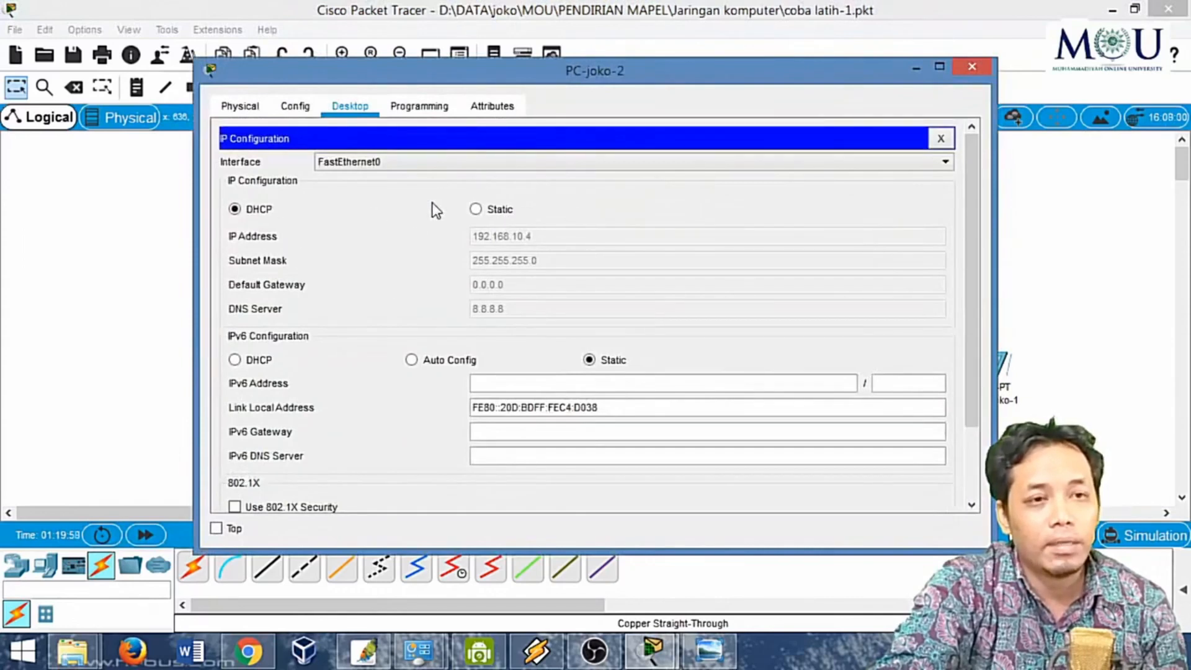
click(479, 211)
click(236, 211)
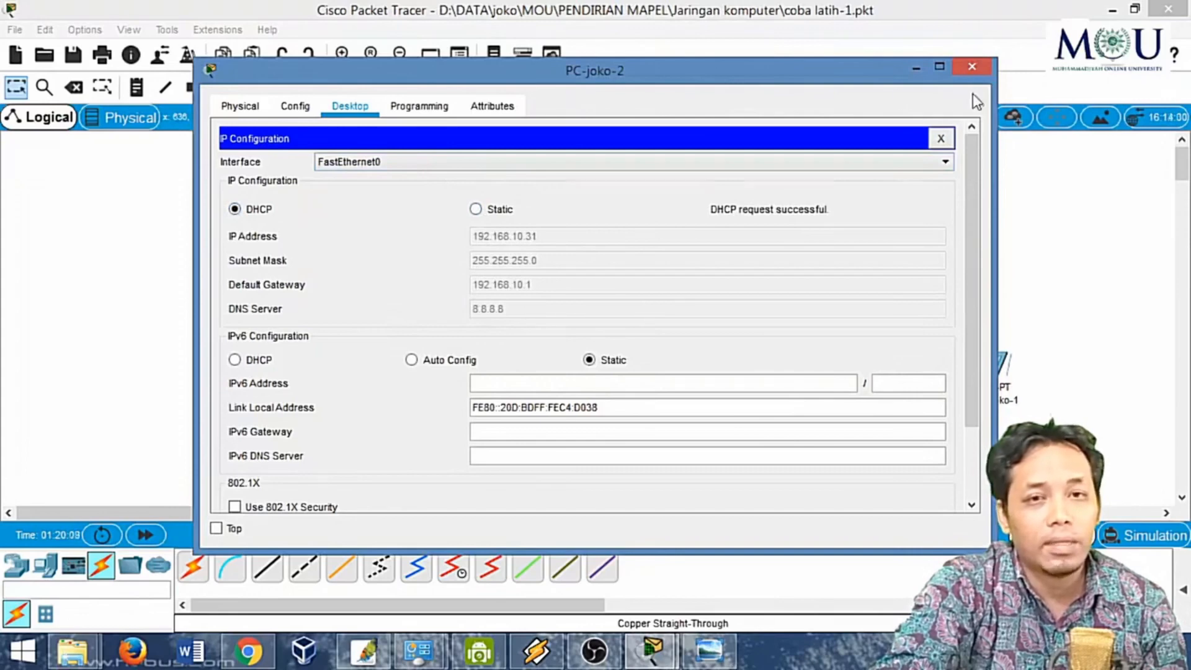
click(940, 138)
click(972, 66)
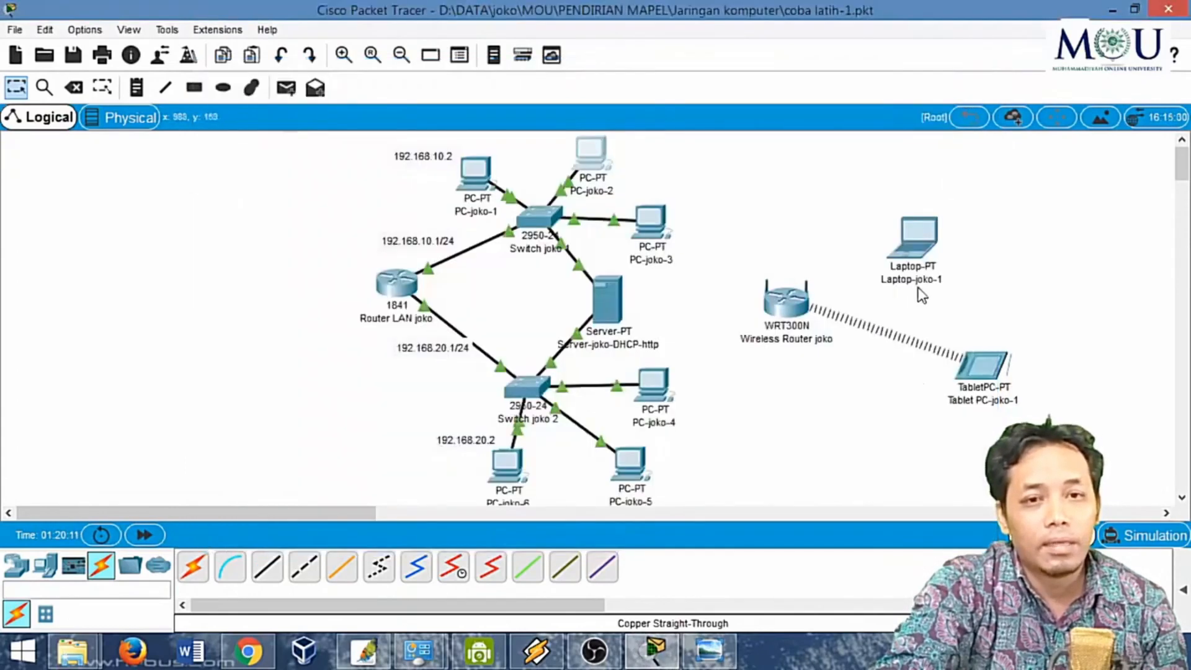
Set PC-joko-3's IPv4 configuration on FastEthernet0 to DHCP and close its window
click(652, 226)
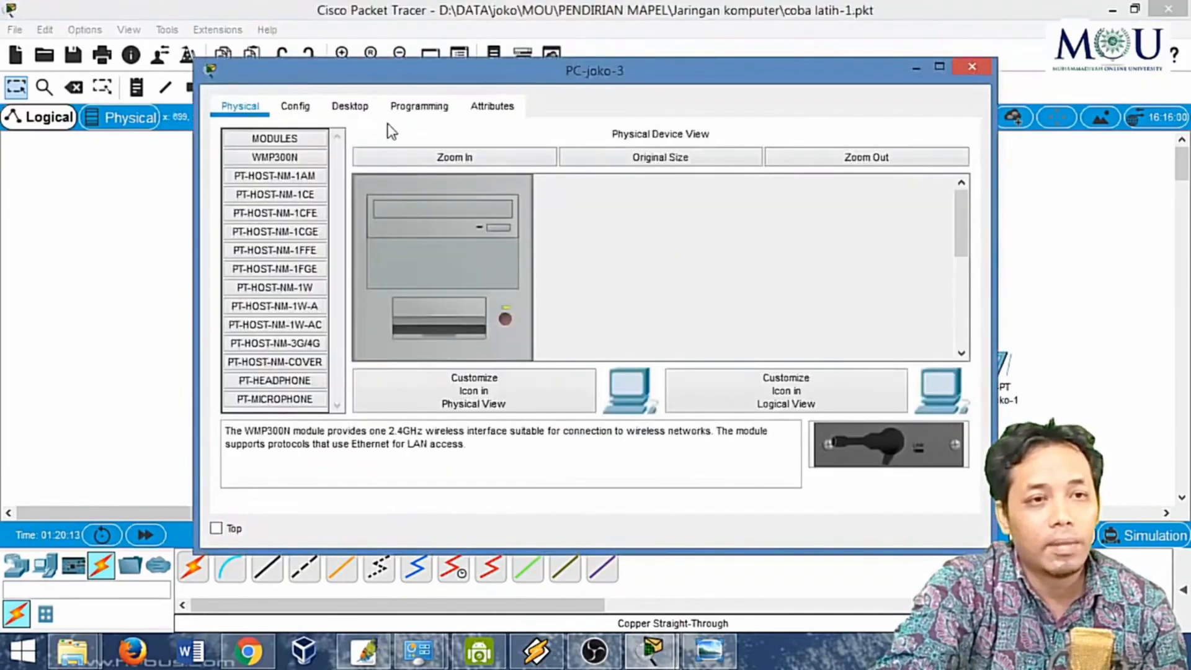
click(296, 106)
click(340, 106)
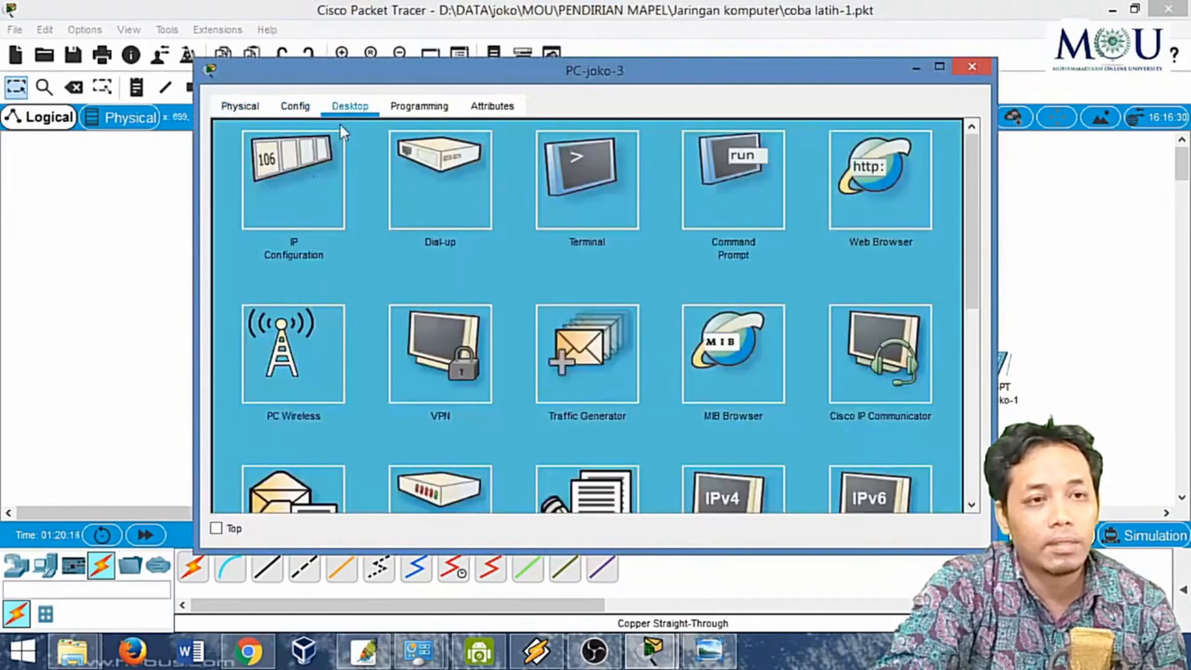
click(310, 180)
scroll(369, 273, up, 4)
click(251, 209)
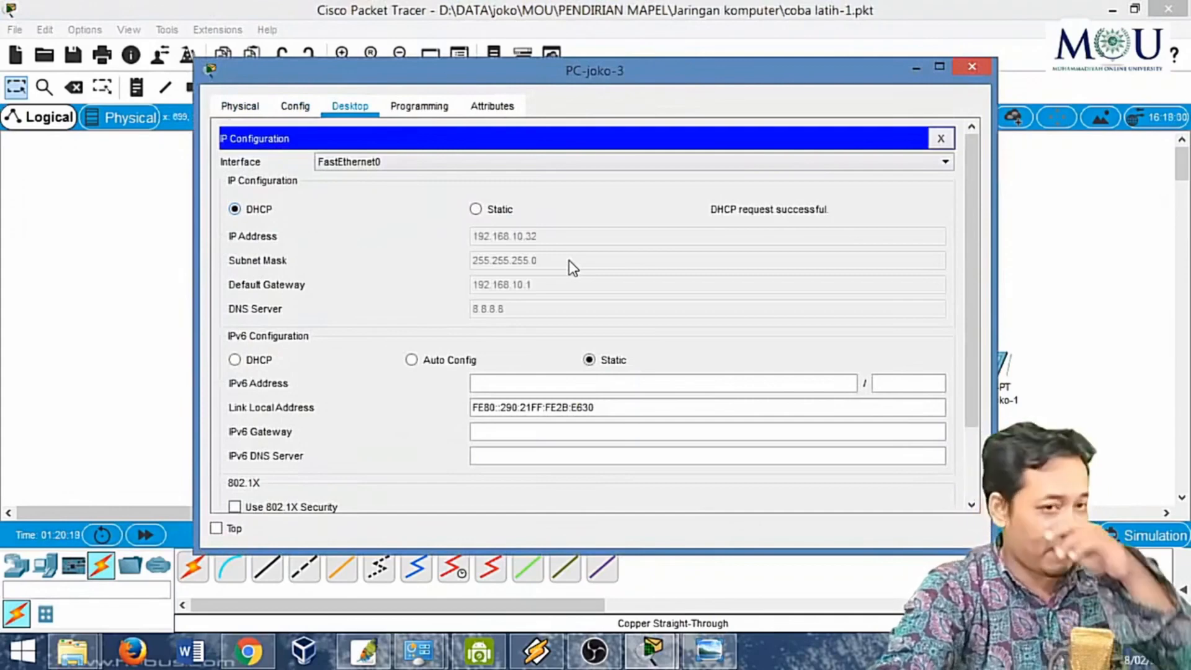
click(978, 65)
Switch PC-joko-4's IPv4 configuration on FastEthernet0 from Static to DHCP and close its window
scroll(810, 362, down, 2)
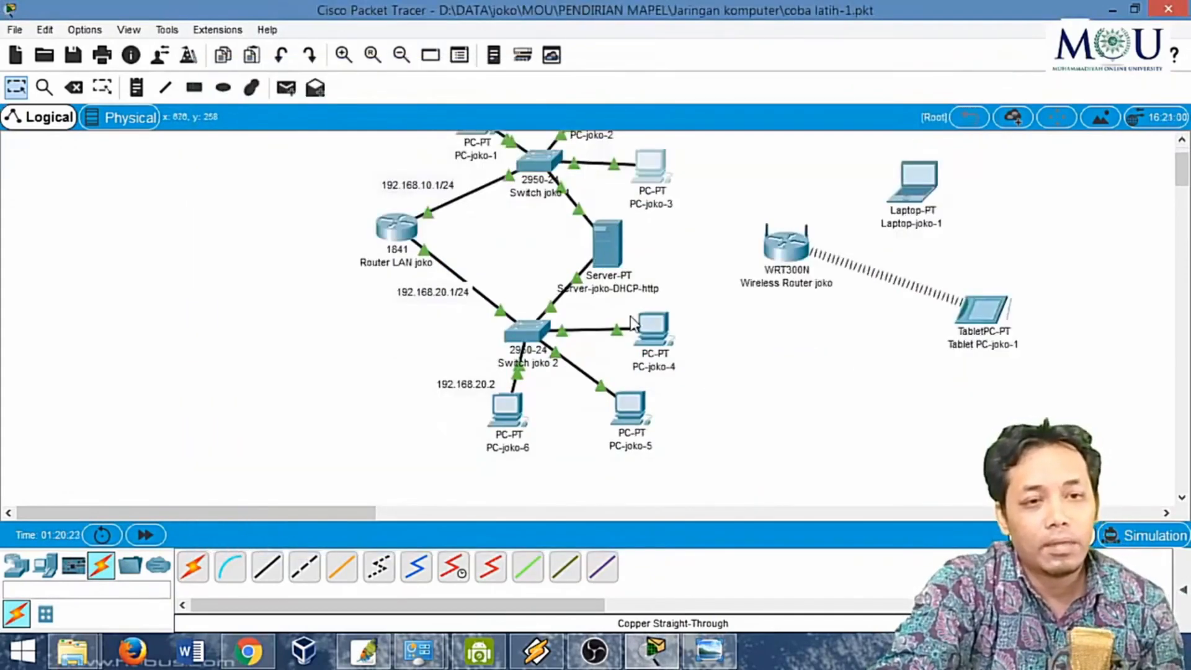
click(651, 327)
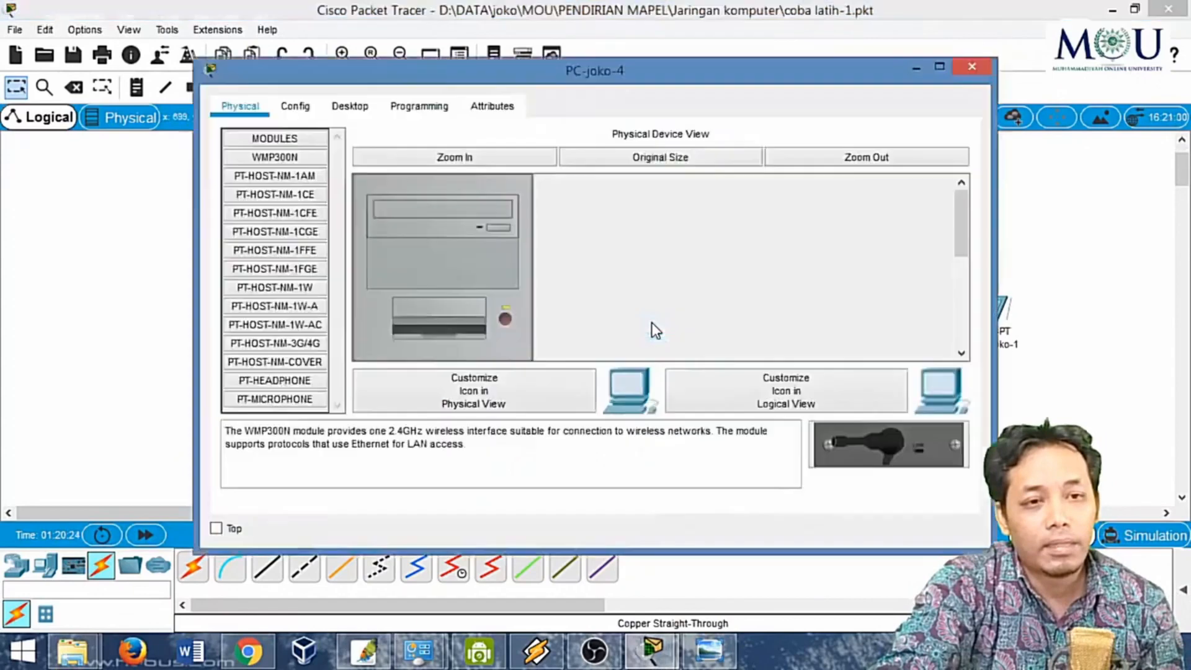
click(311, 109)
click(346, 110)
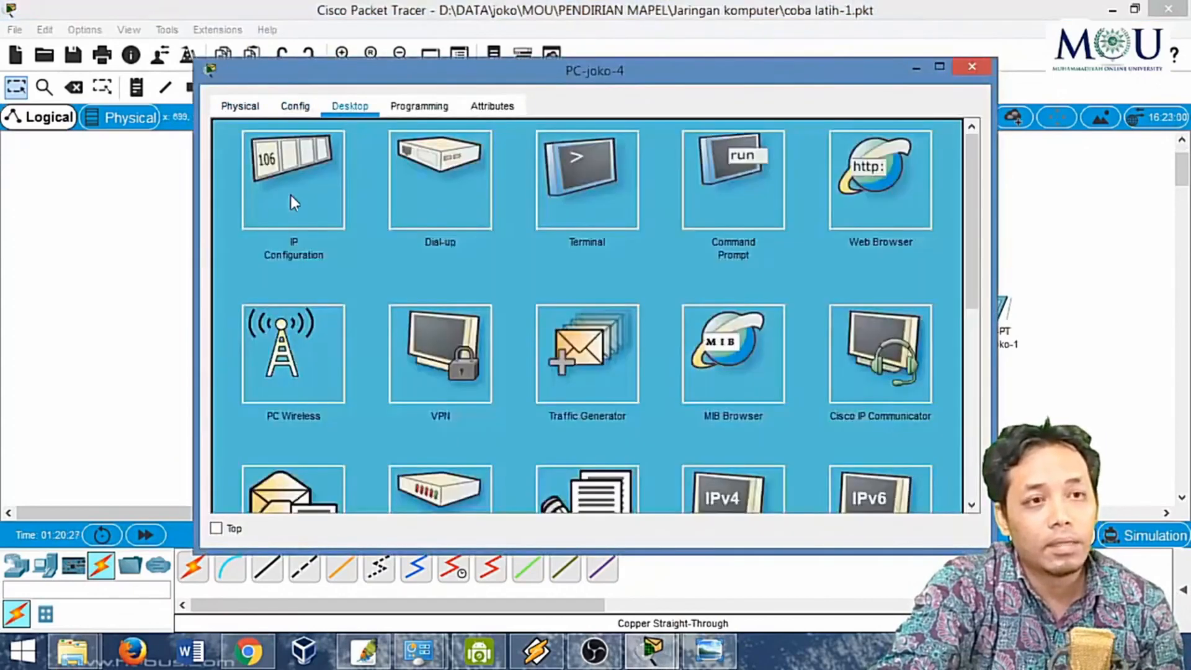
click(290, 195)
scroll(266, 213, up, 2)
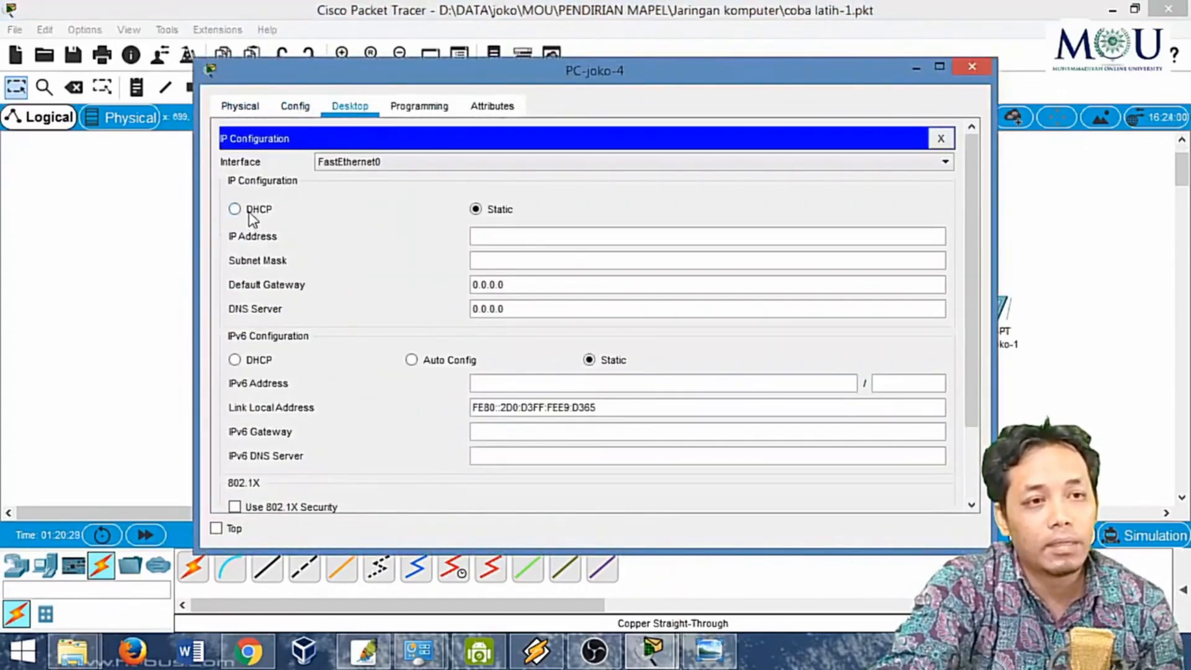
click(236, 209)
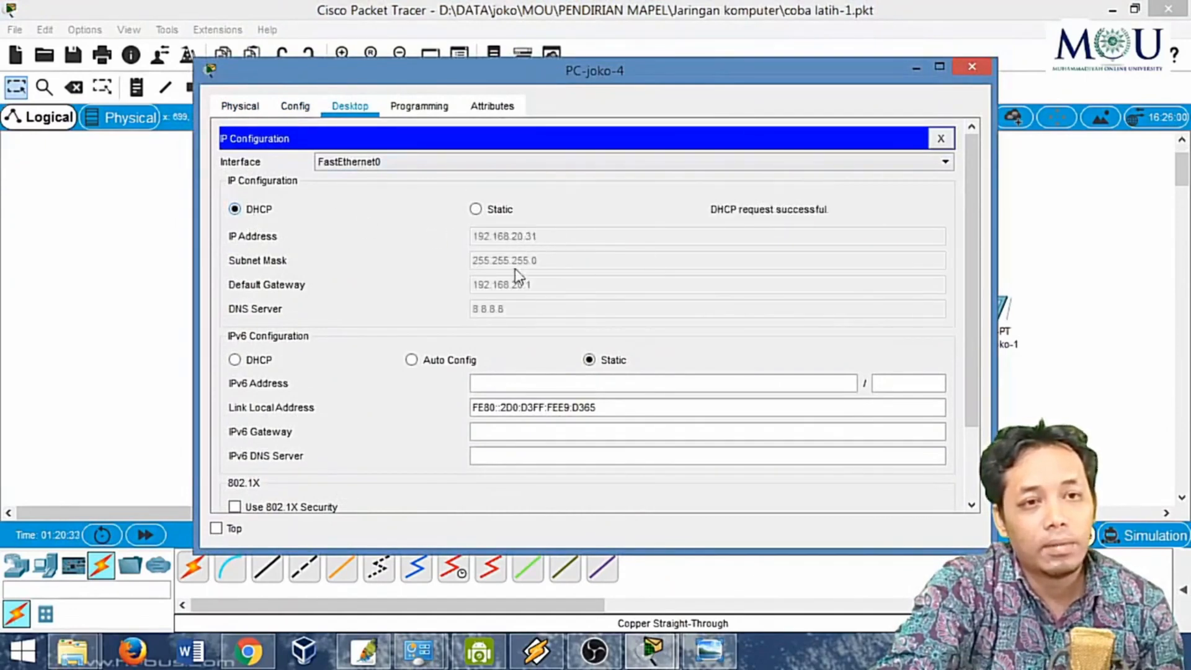
click(971, 66)
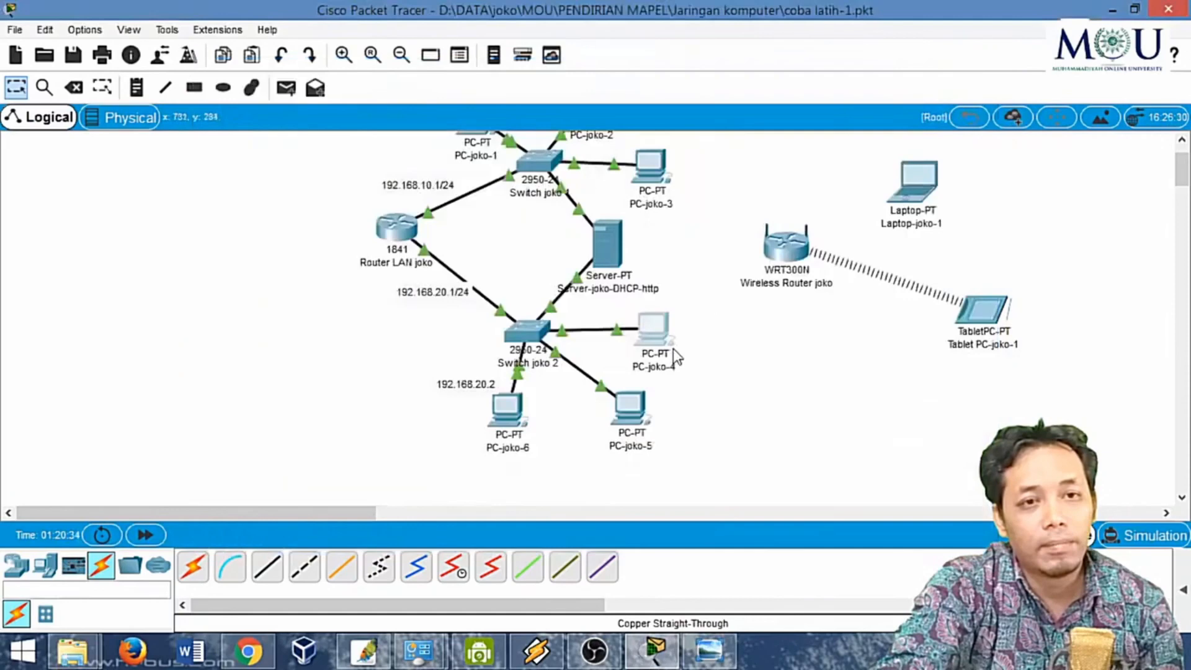
Switch PC-joko-5's IPv4 configuration on FastEthernet0 from Static to DHCP and close its window
double_click(628, 426)
click(309, 106)
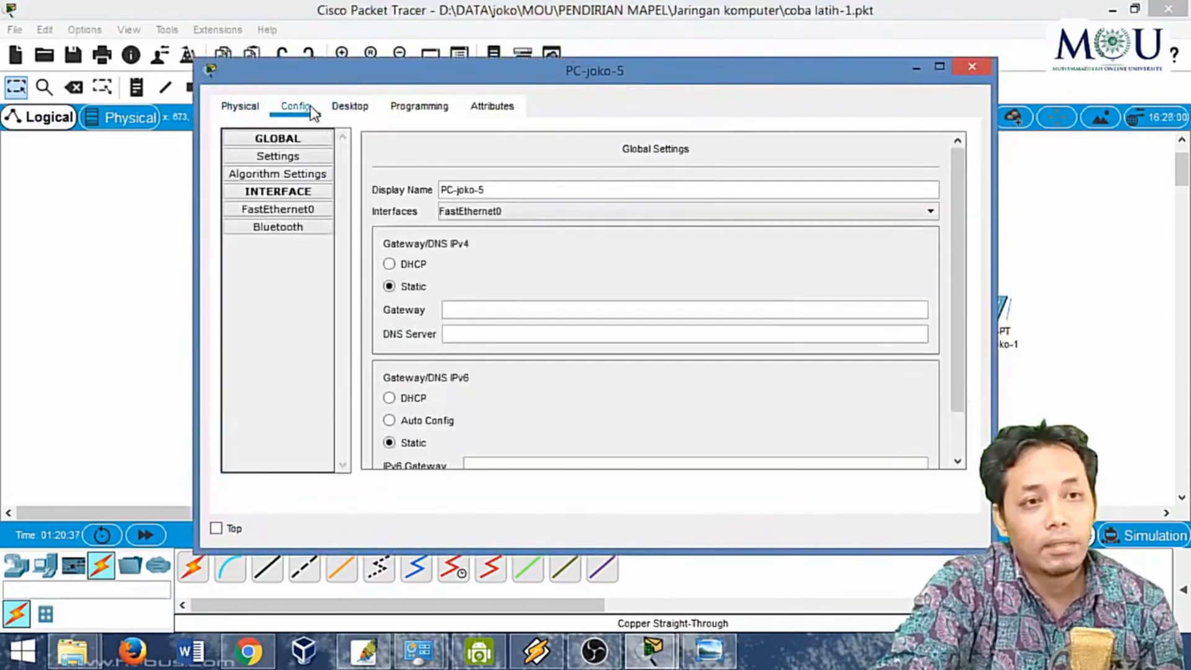
click(371, 109)
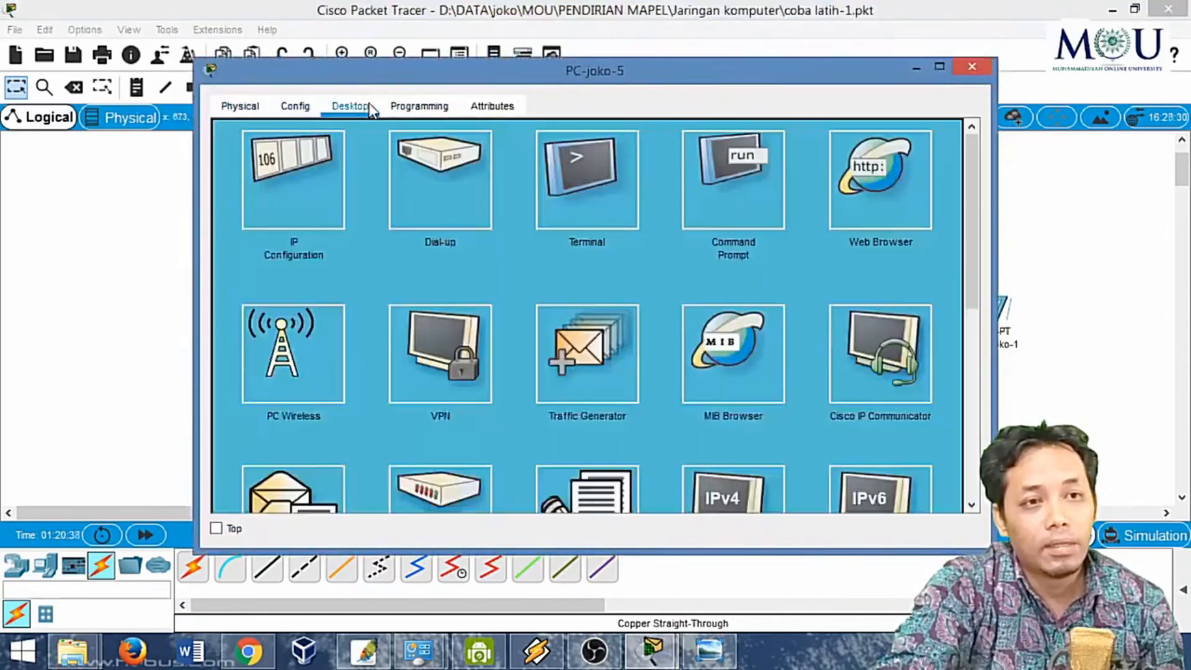
click(303, 184)
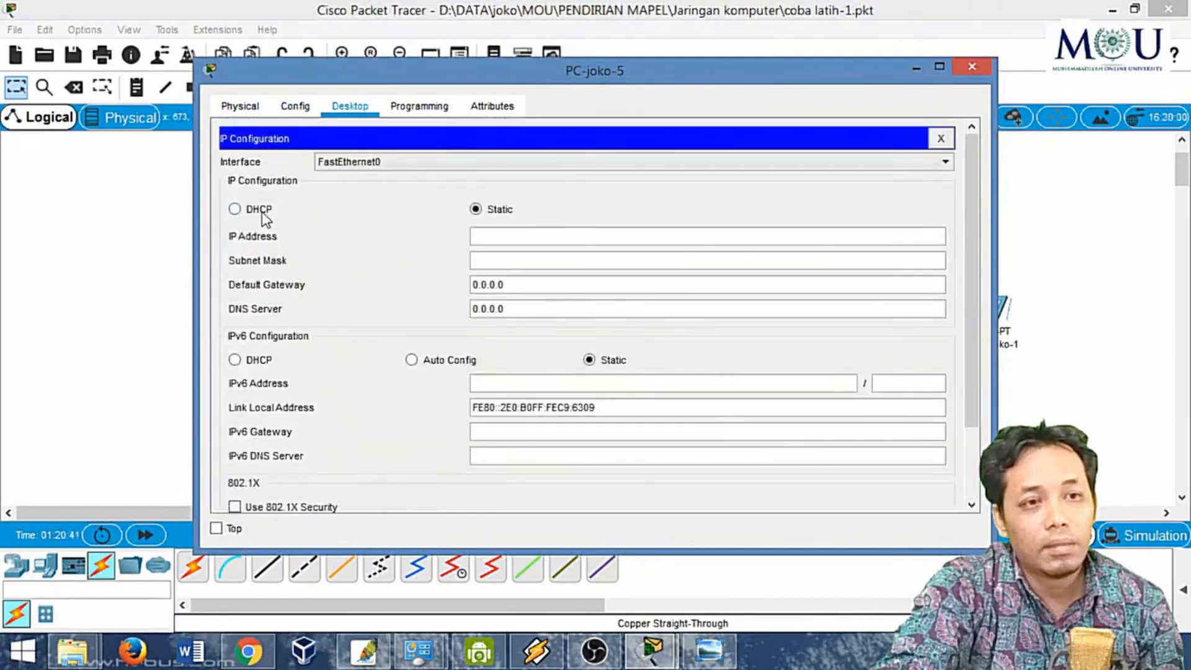
click(264, 214)
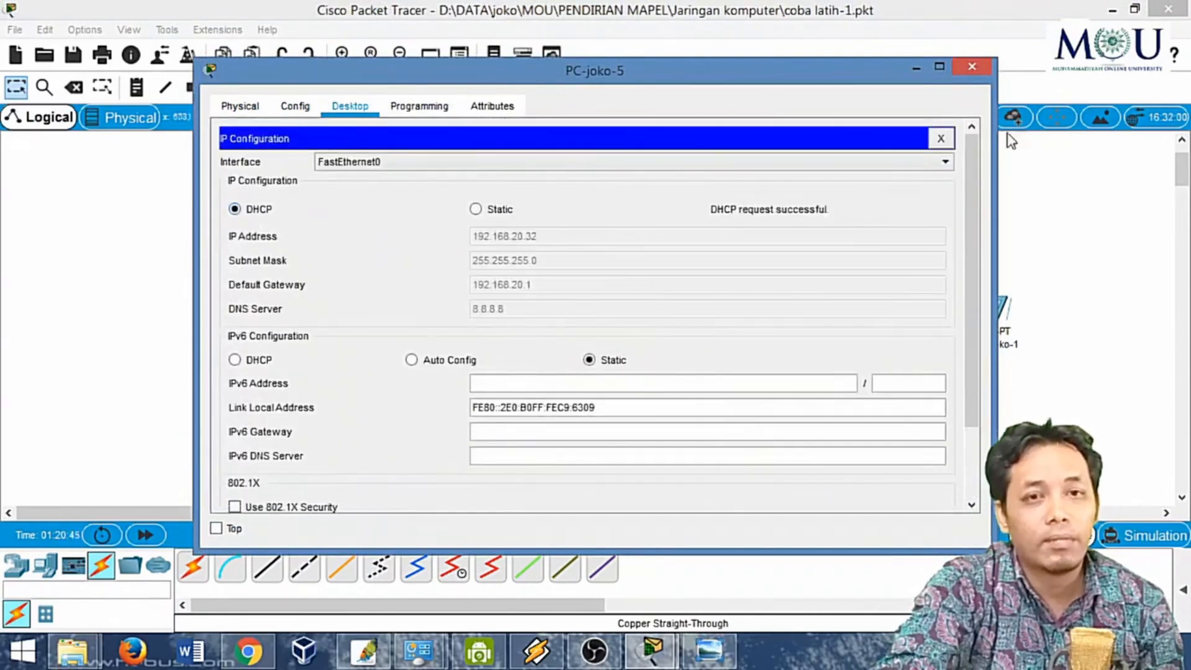
click(941, 138)
click(972, 67)
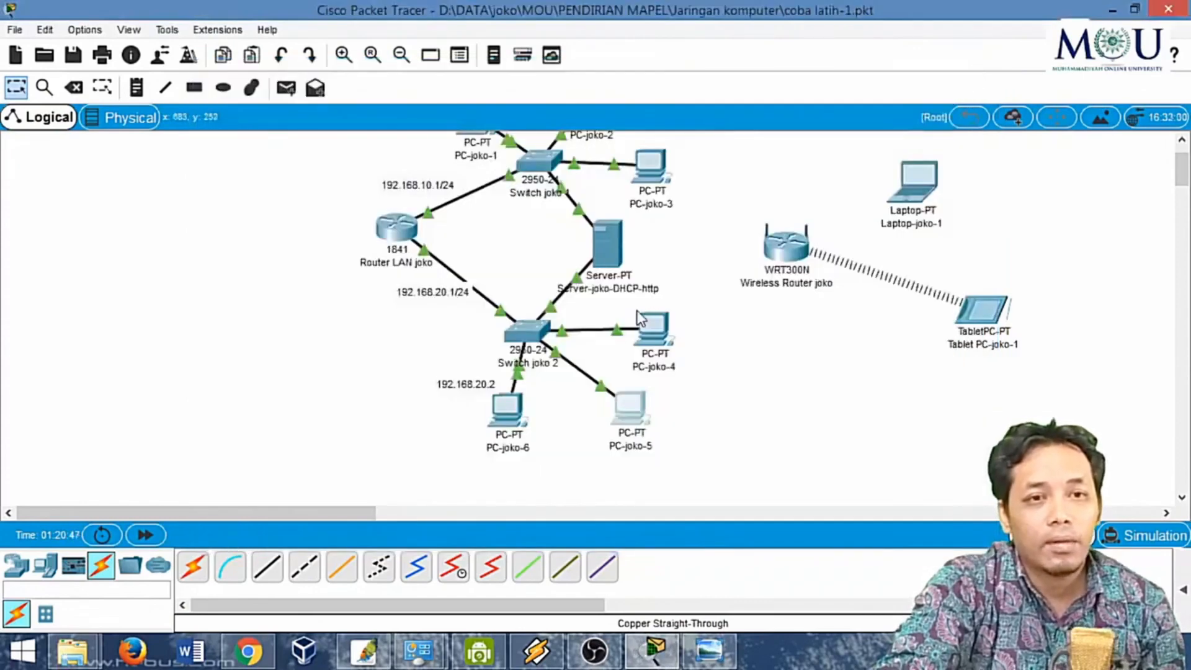
Move Server-joko-DHCP-http slightly closer to Router LAN joko, keeping it between the two switches
scroll(651, 260, up, 2)
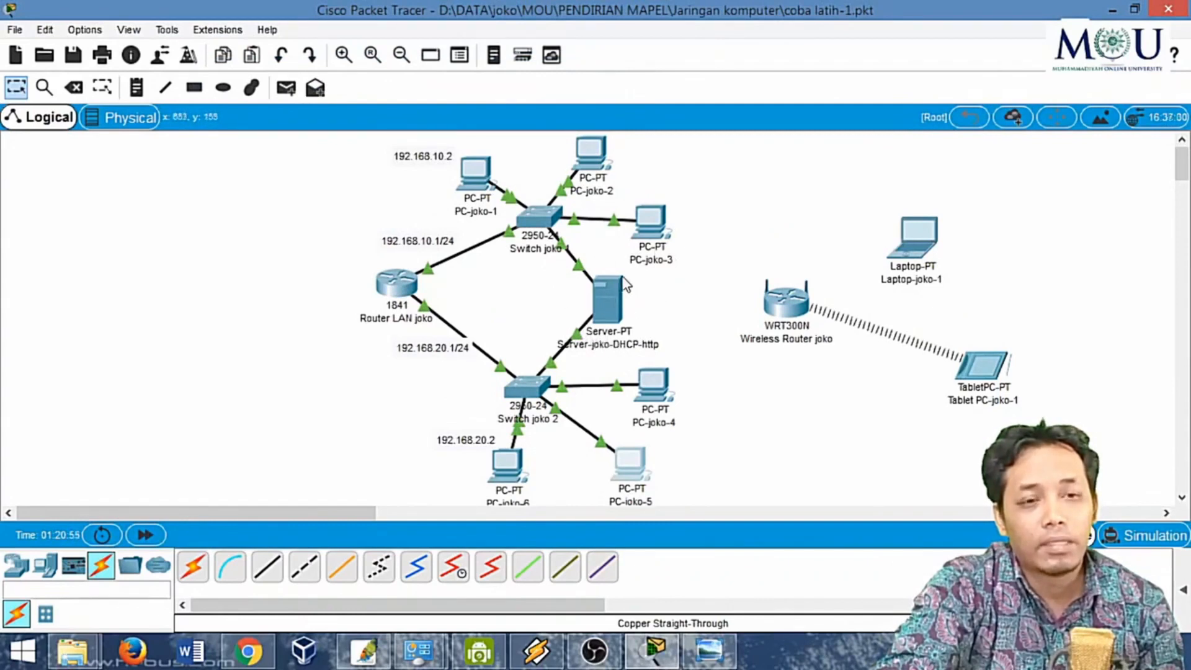
drag(612, 290, 598, 289)
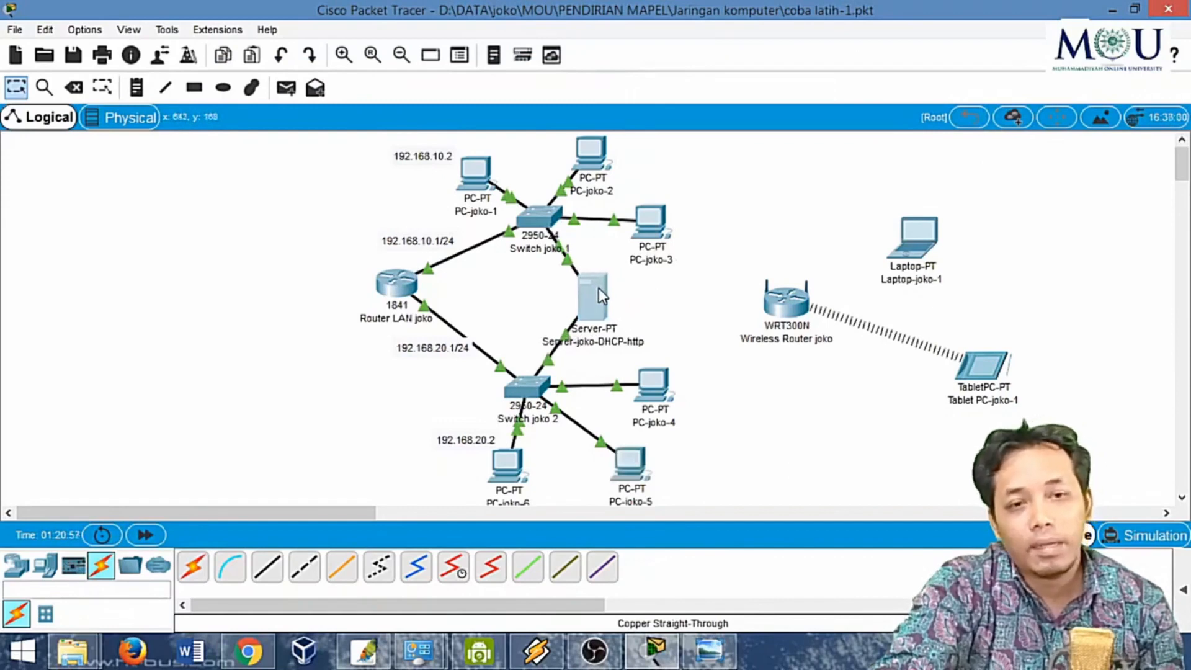
mouse_move(598, 288)
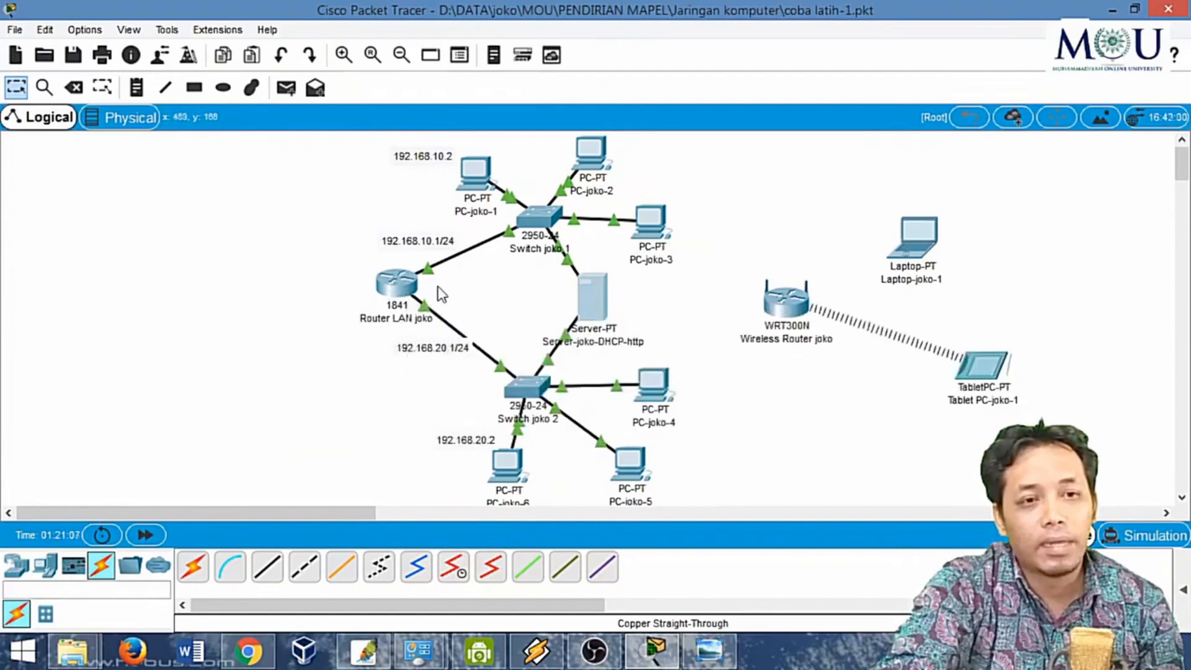
drag(599, 297, 607, 298)
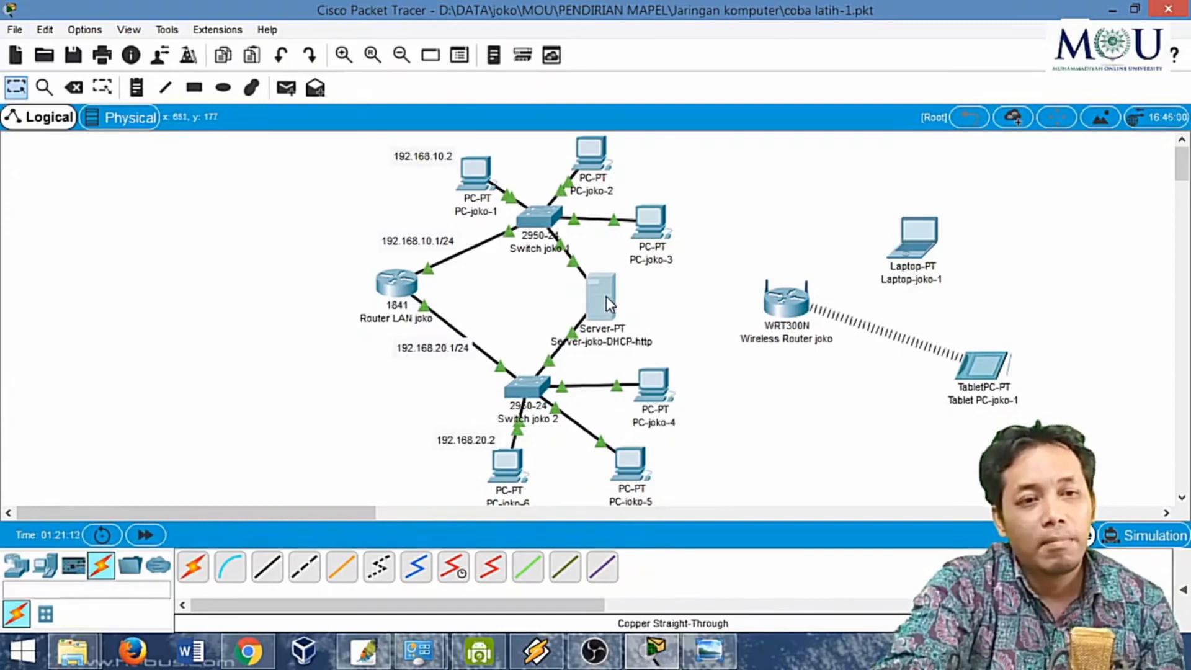
drag(606, 297, 597, 292)
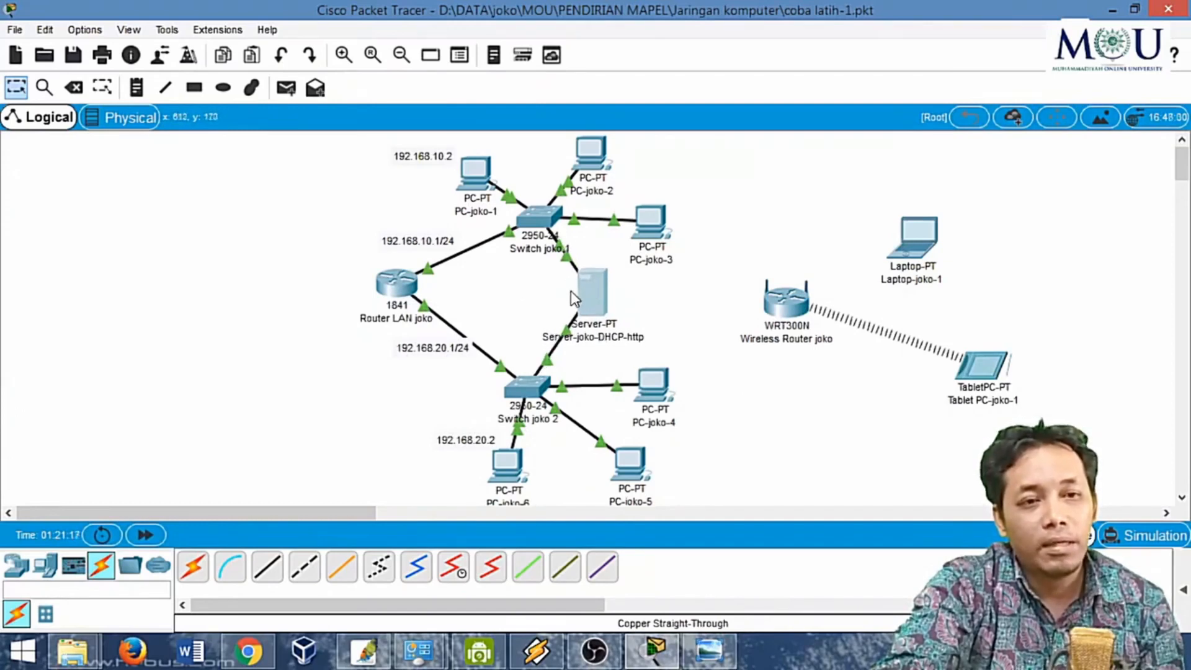
Open PC-joko-3's Command Prompt in a narrowed window placed beside the network topology
mouse_move(571, 292)
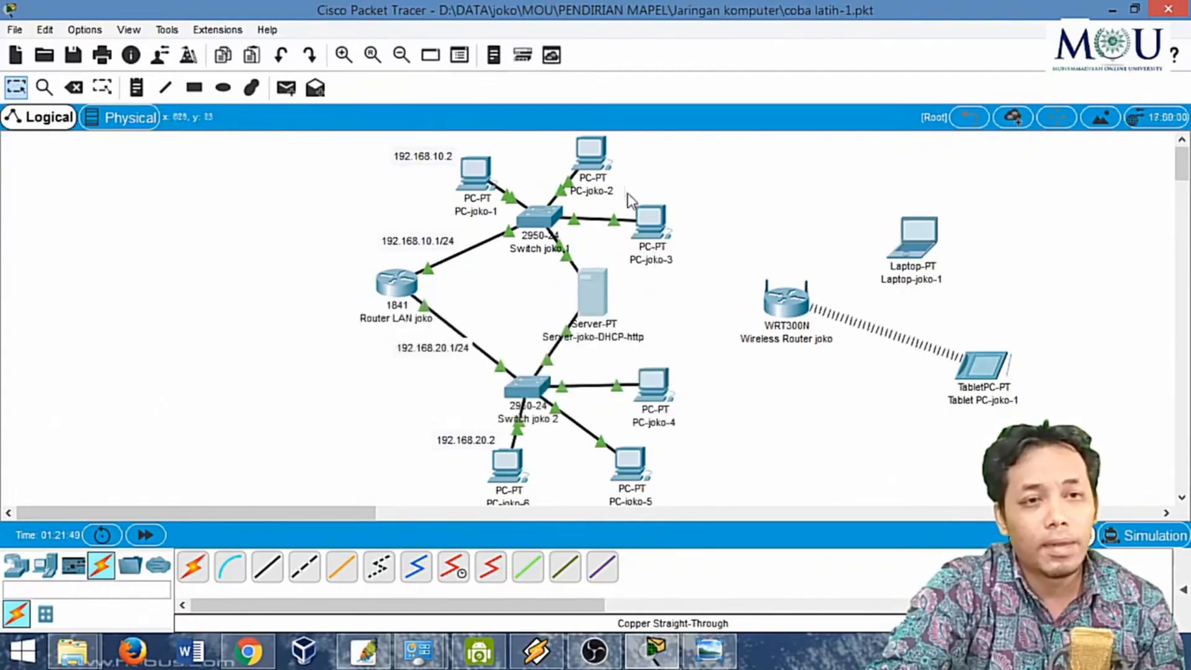
click(651, 223)
drag(627, 83, 763, 54)
drag(1132, 202, 887, 197)
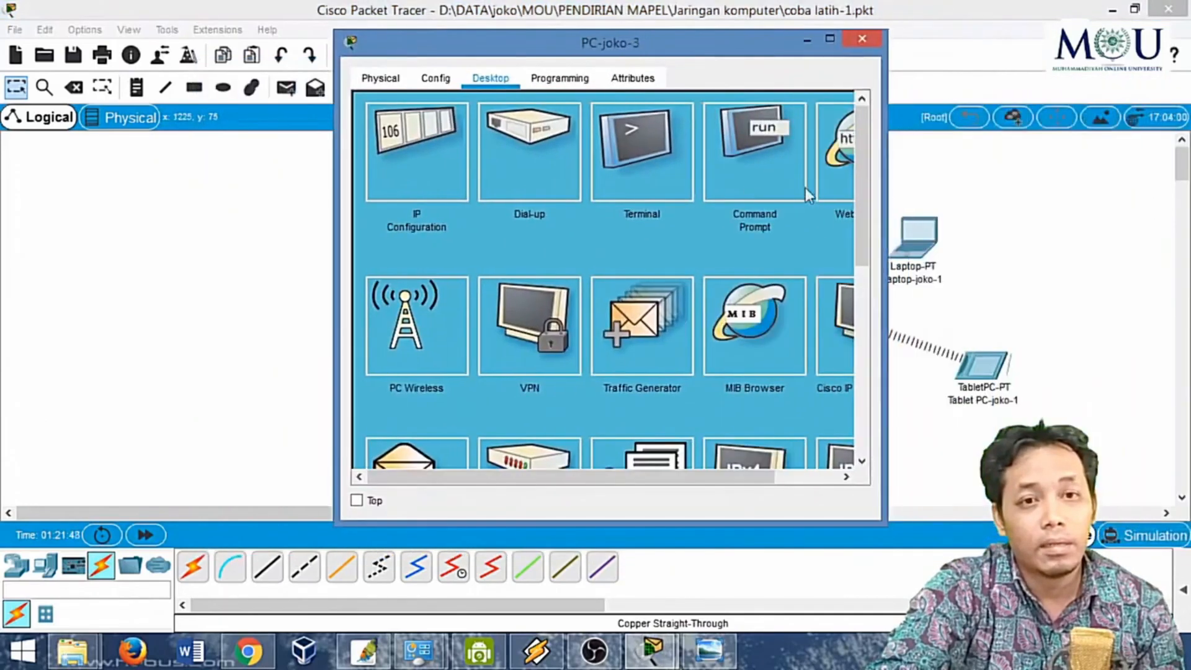
click(744, 161)
drag(694, 57, 1037, 76)
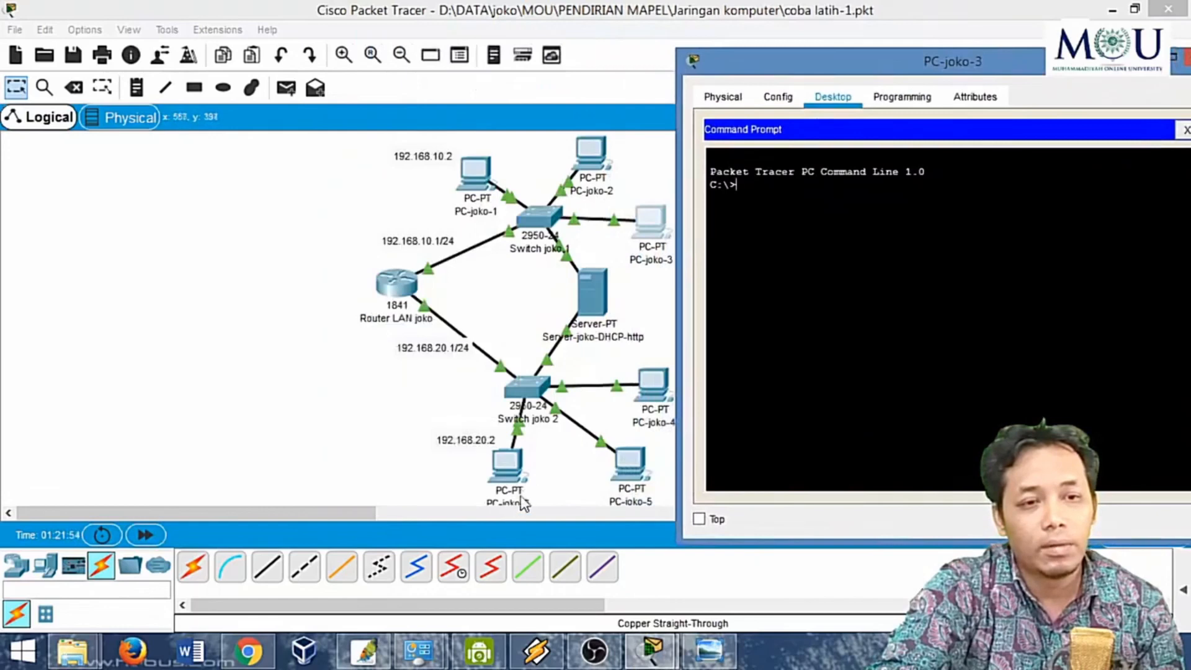
Ping PC-joko-6 at 192.168.20.2 from PC-joko-3's Command Prompt, then close the PC's window
text(ping )
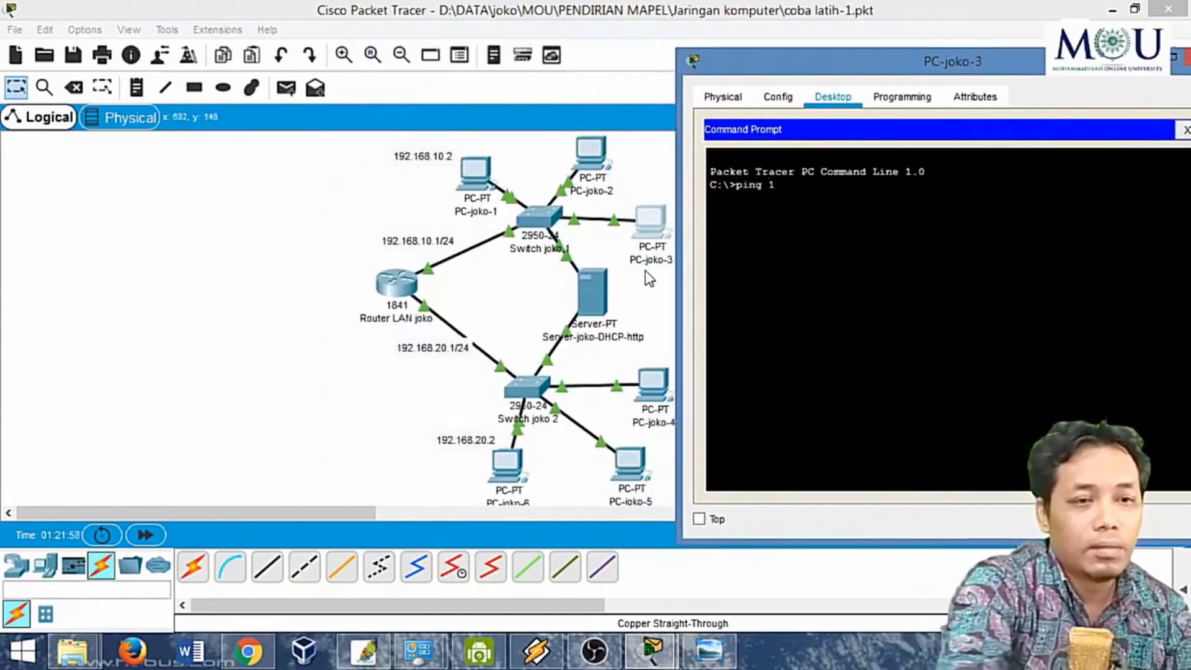
text(192)
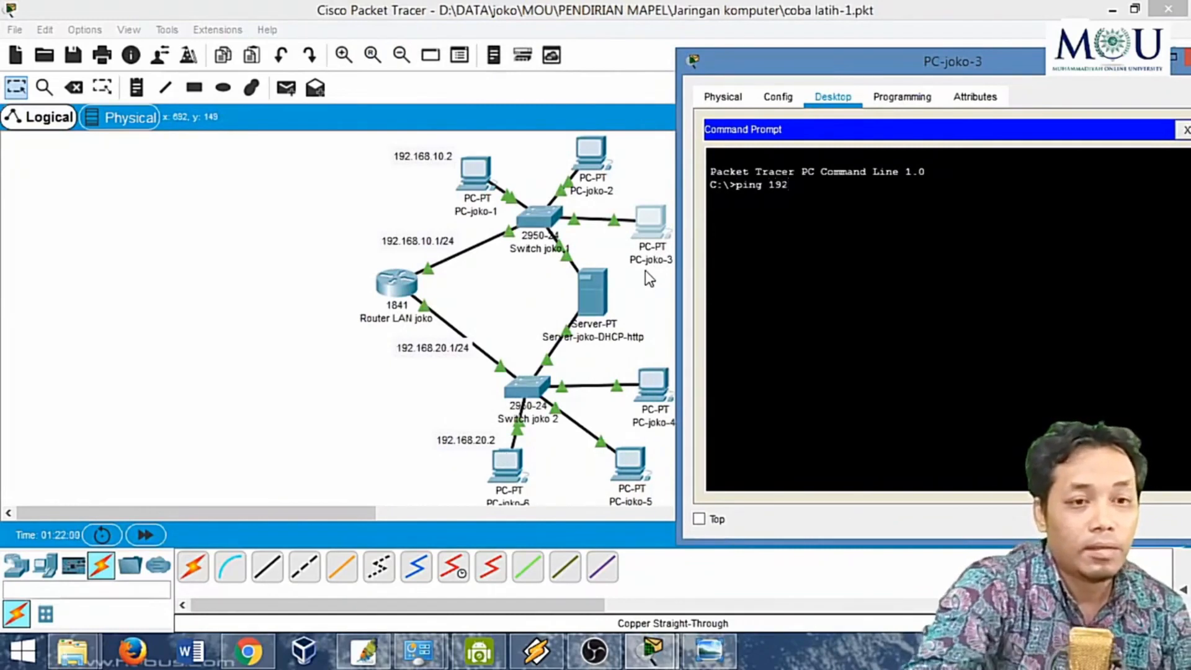
text(.1)
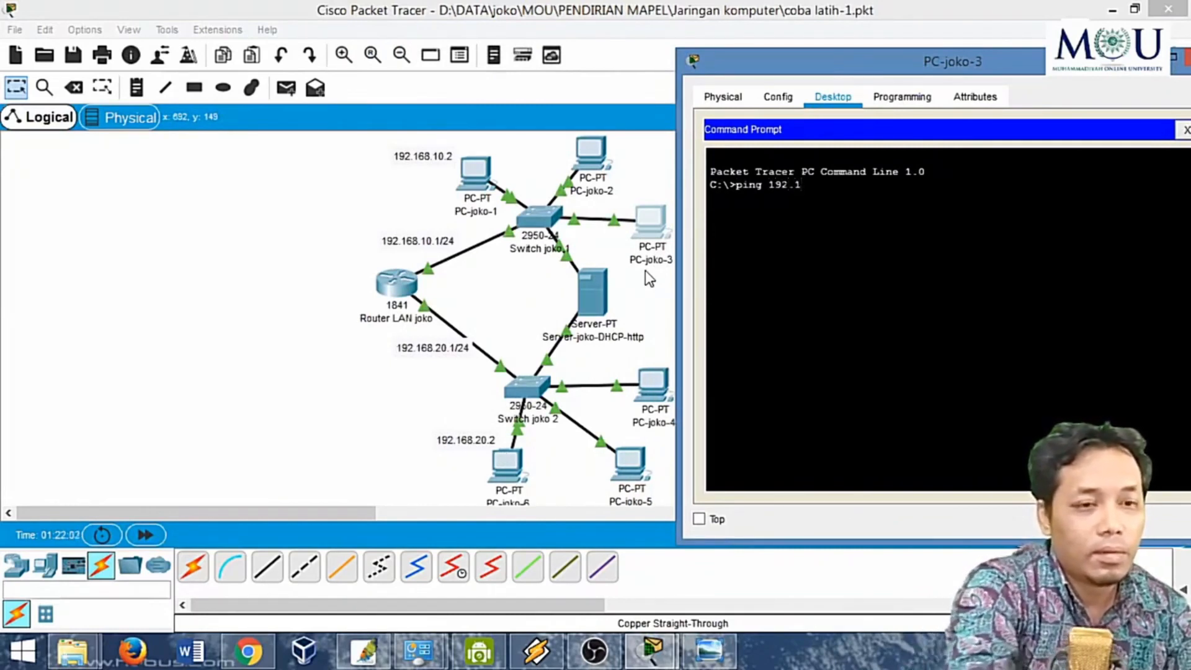
text(68.2)
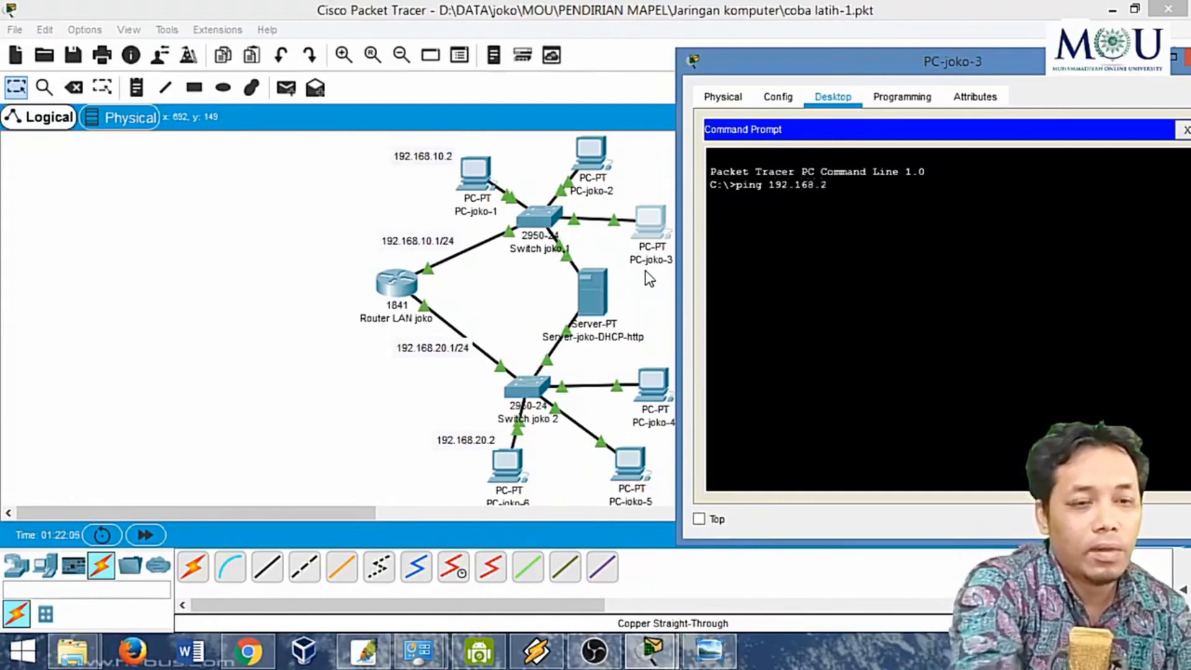
text(0)
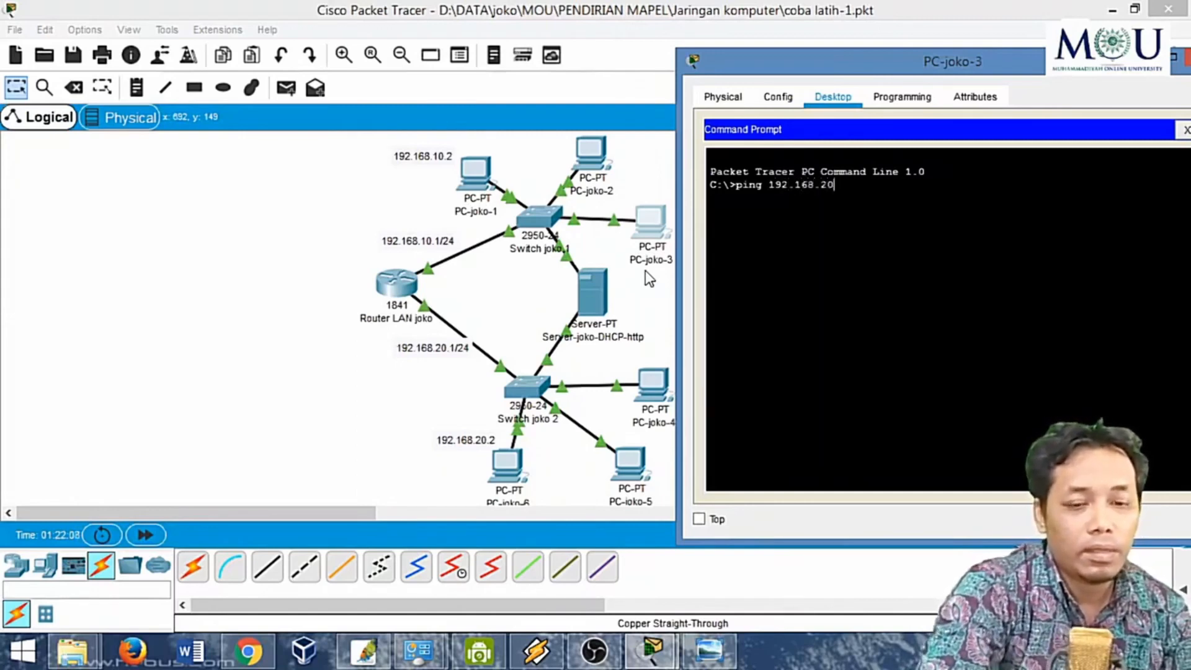
text(.2)
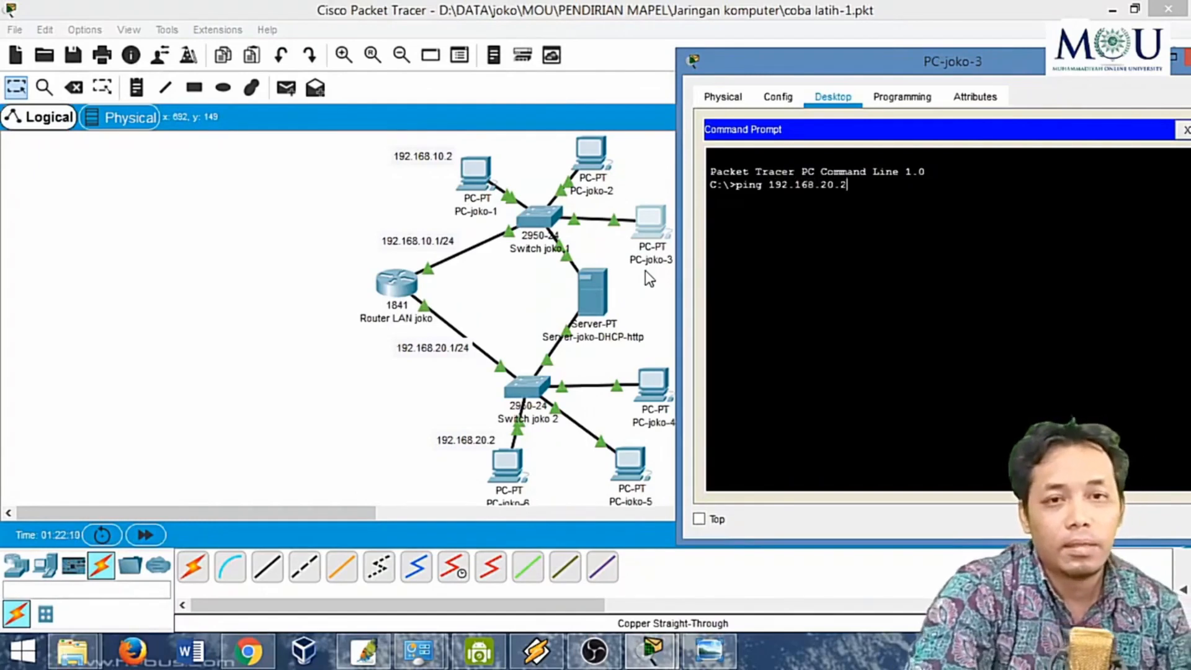
key(Return)
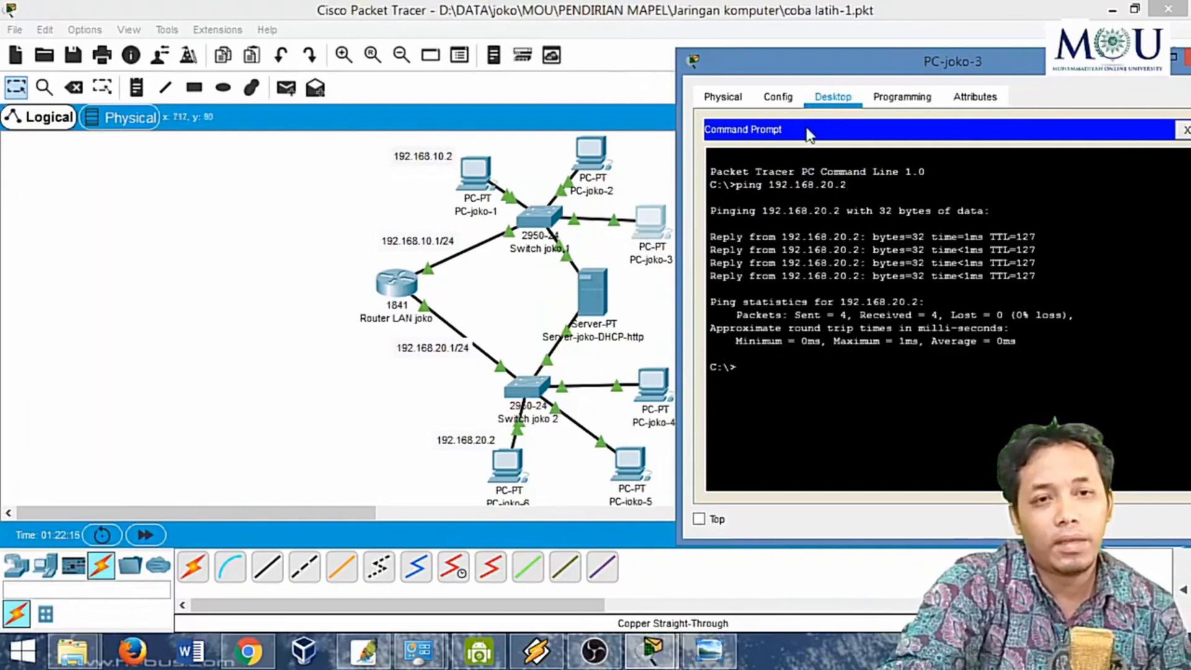
drag(818, 67, 854, 75)
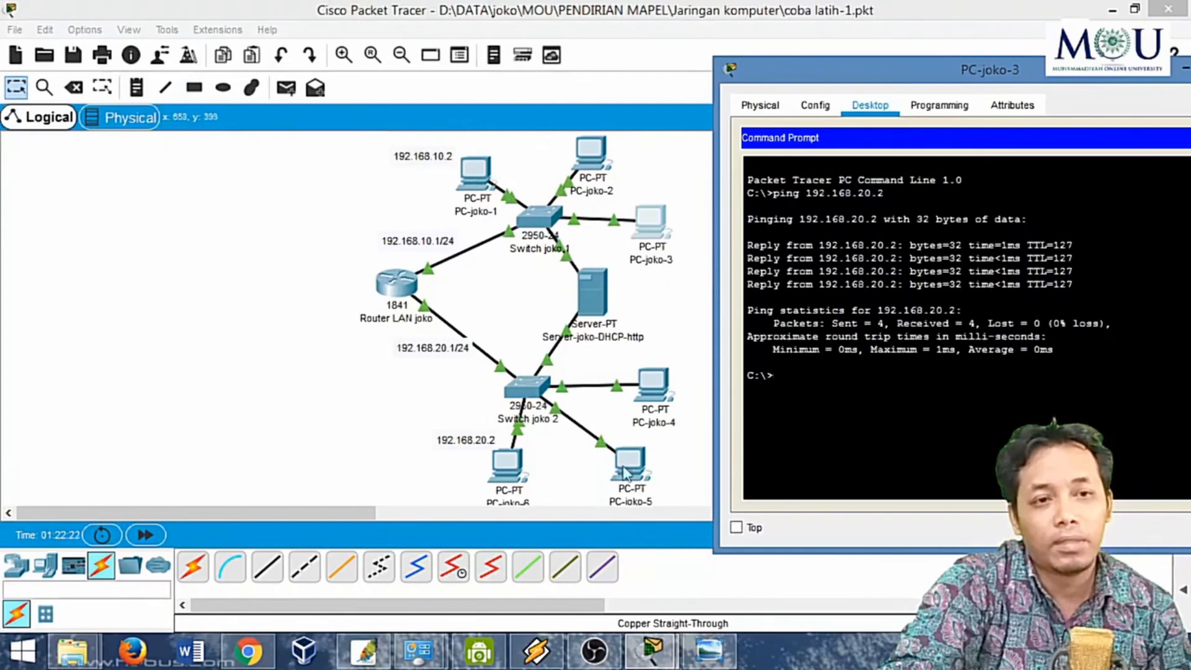
drag(961, 71, 587, 106)
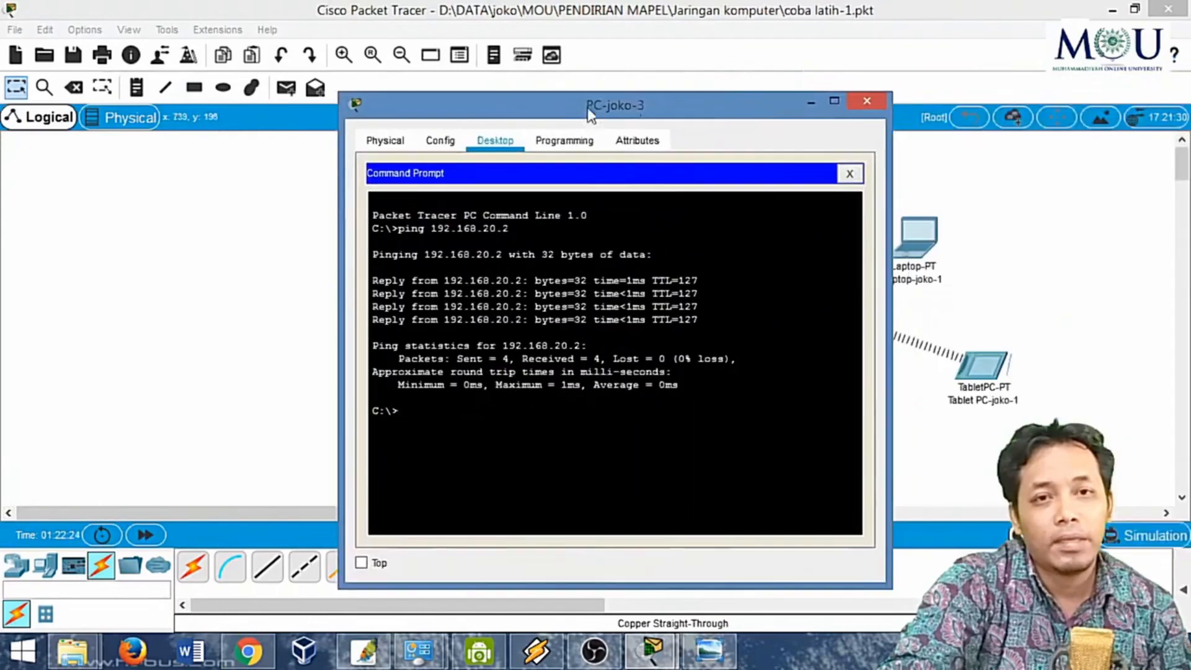
click(866, 101)
Switch PC-joko-1's IPv4 configuration on FastEthernet0 from Static to DHCP and close the IP configuration
click(469, 170)
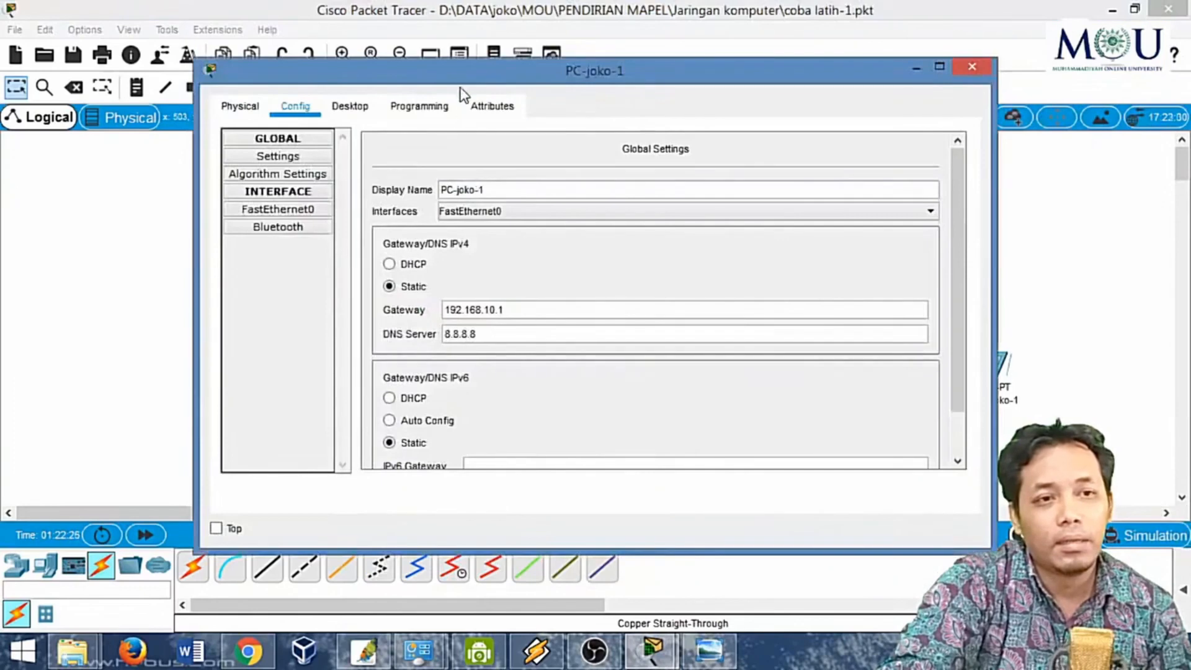
drag(464, 79, 953, 78)
click(845, 106)
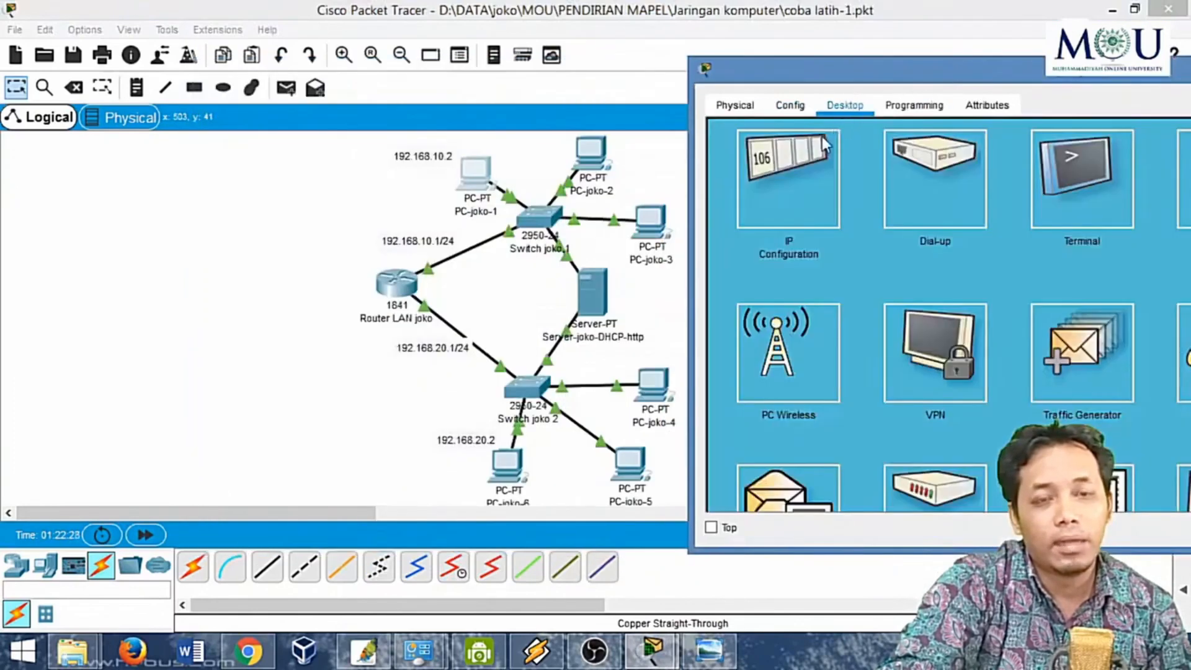
click(794, 161)
scroll(890, 164, up, 2)
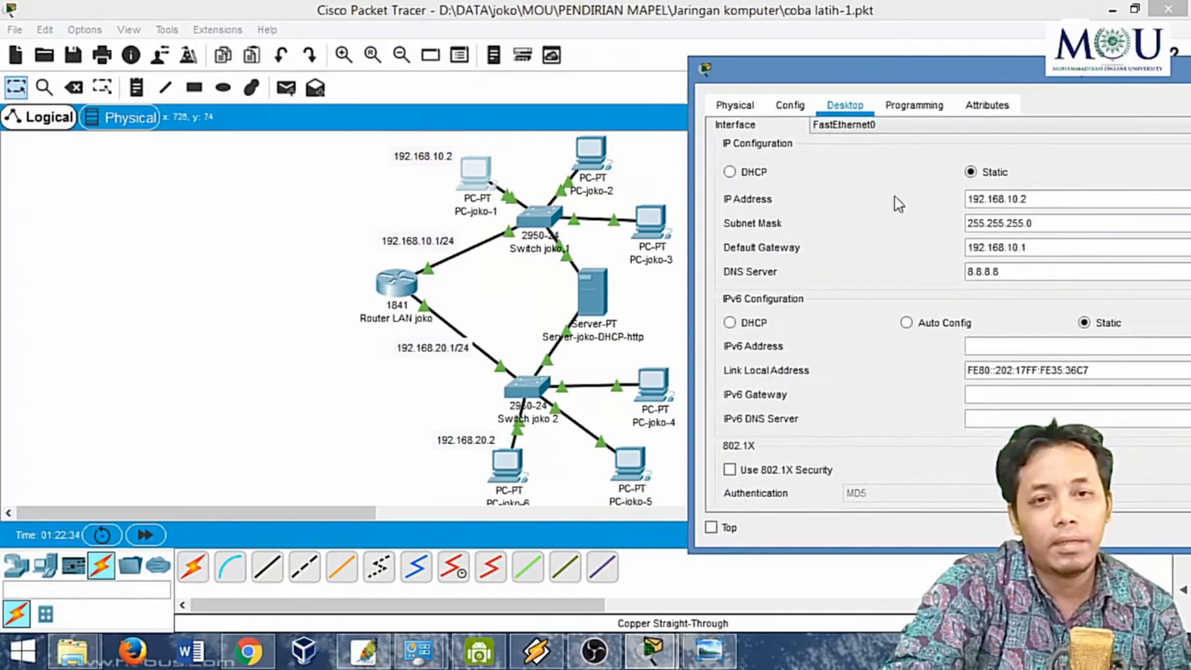
click(750, 176)
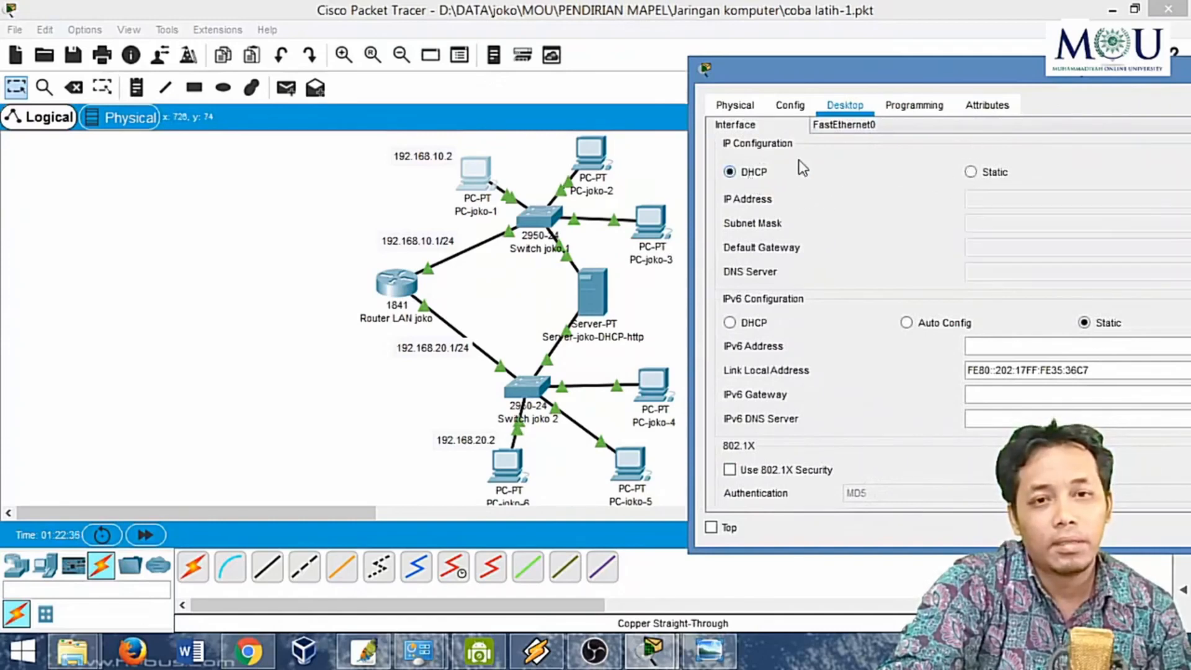
drag(974, 72, 905, 73)
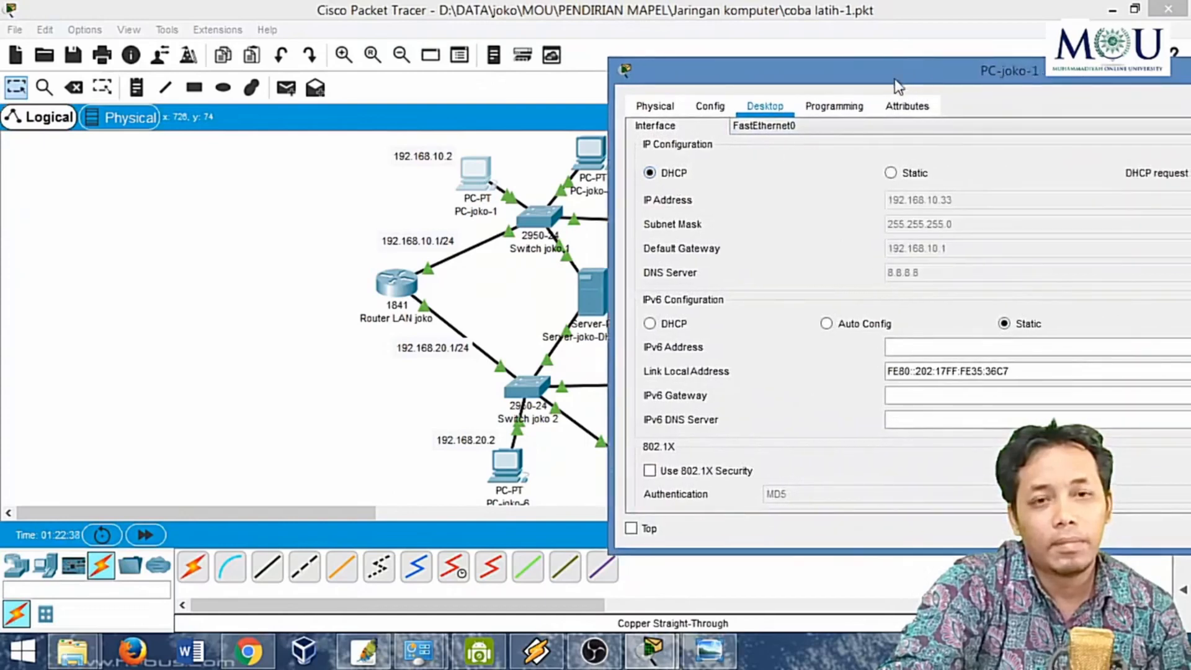
drag(1013, 78, 823, 82)
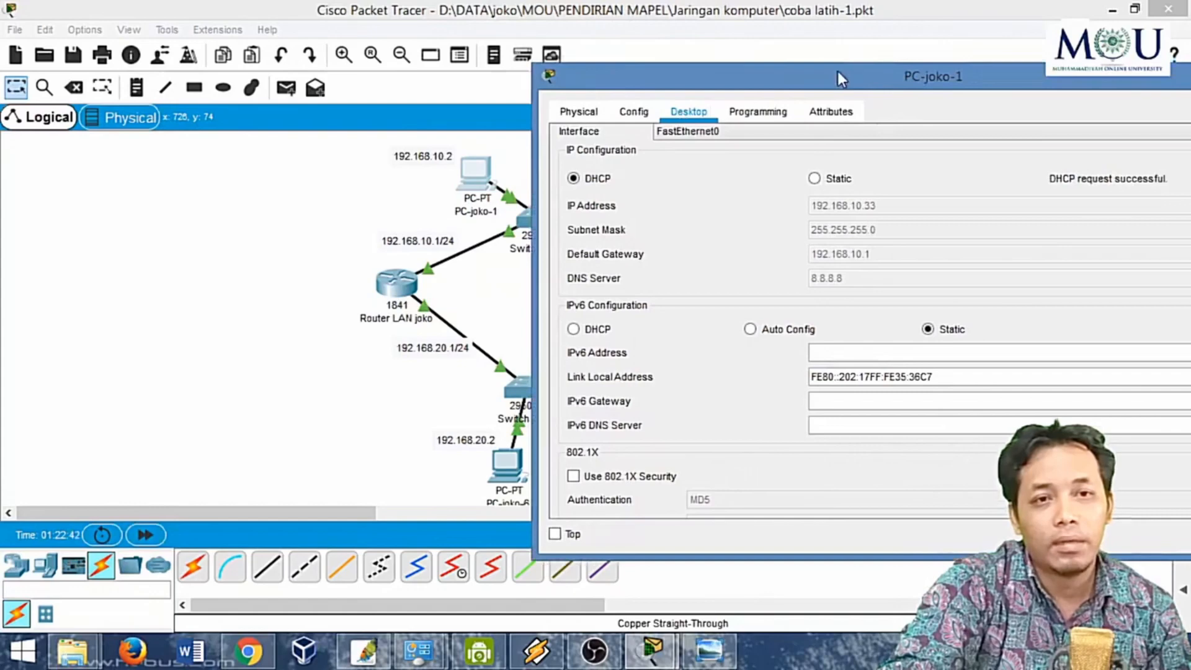
click(1040, 157)
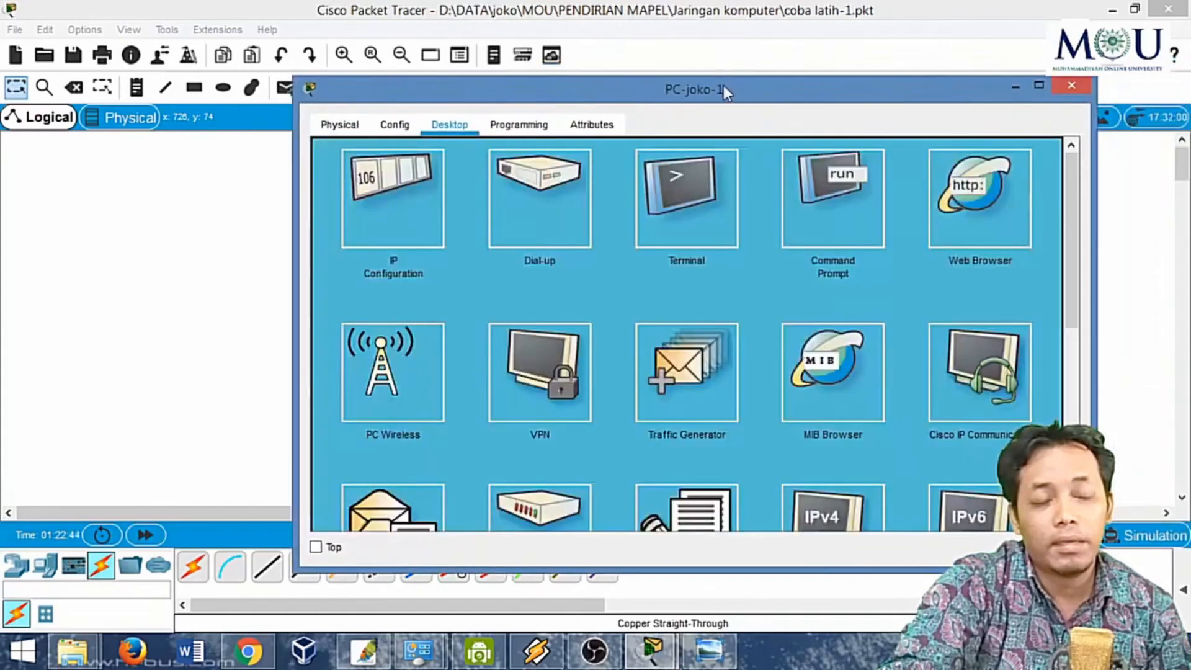
Ping 192.168.20.2 from PC-joko-1's Command Prompt, keeping the network topology in view beside it
drag(723, 84, 1056, 80)
click(1148, 183)
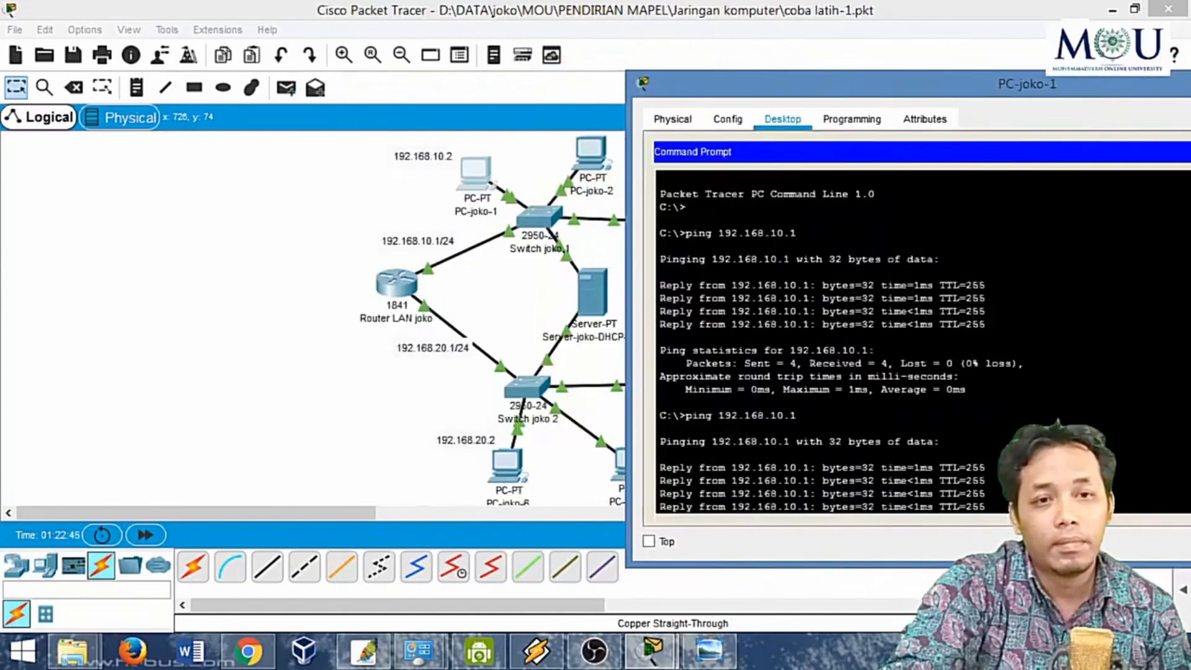
scroll(800, 310, down, 10)
key(Up)
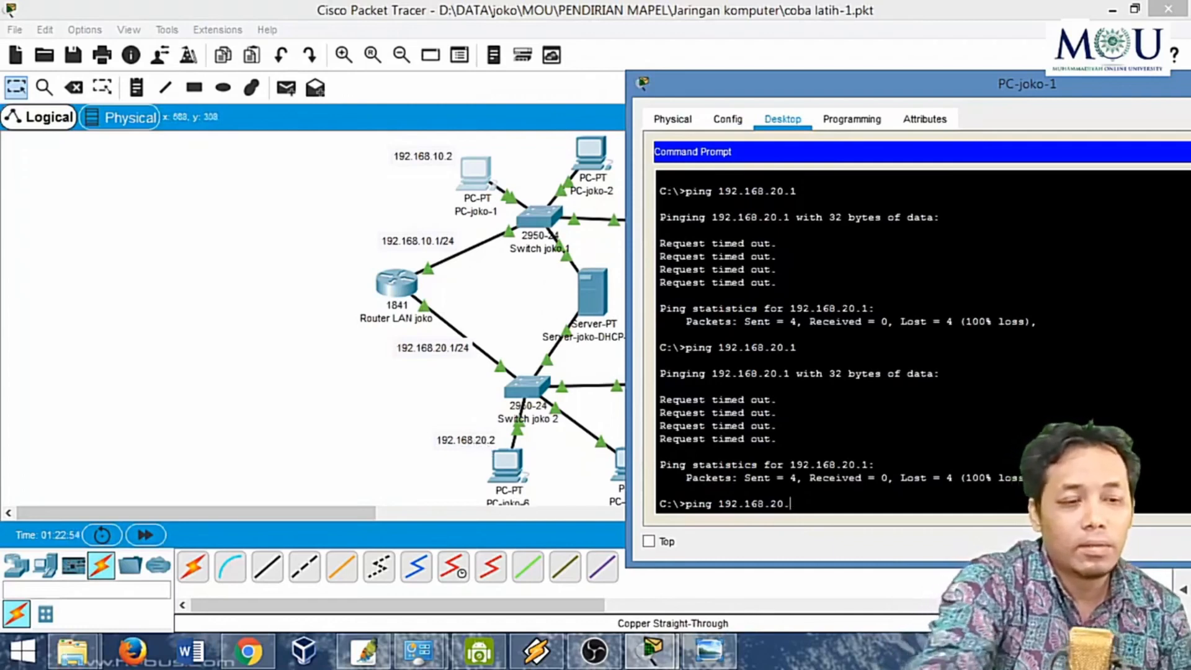
text(2)
key(Return)
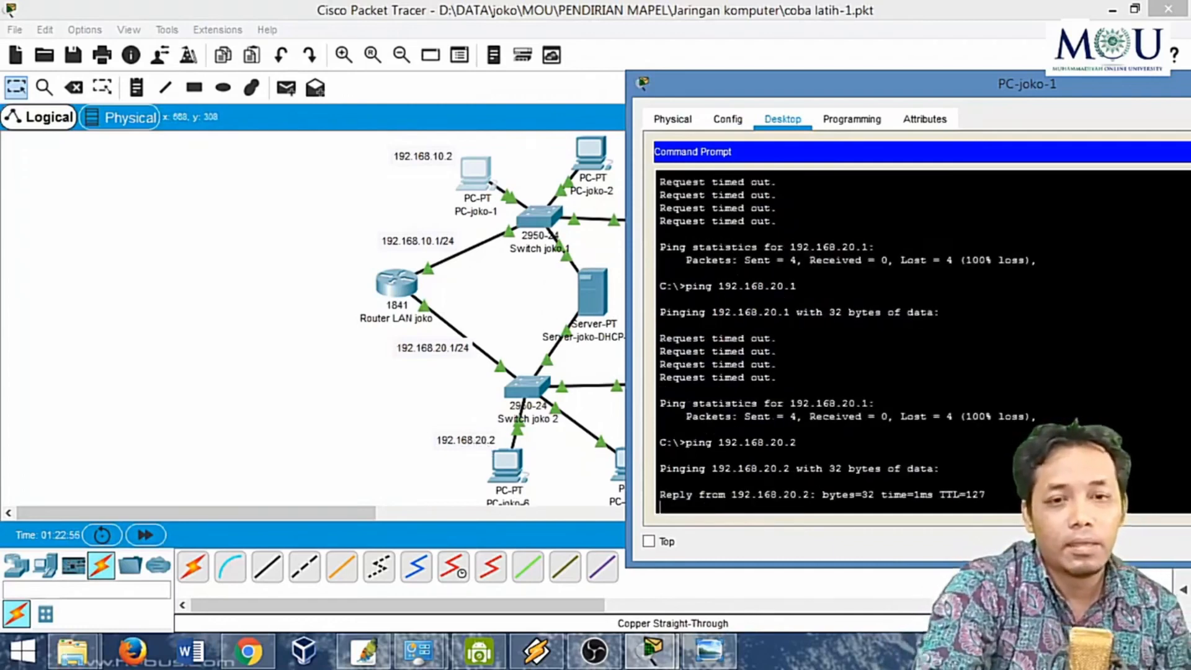